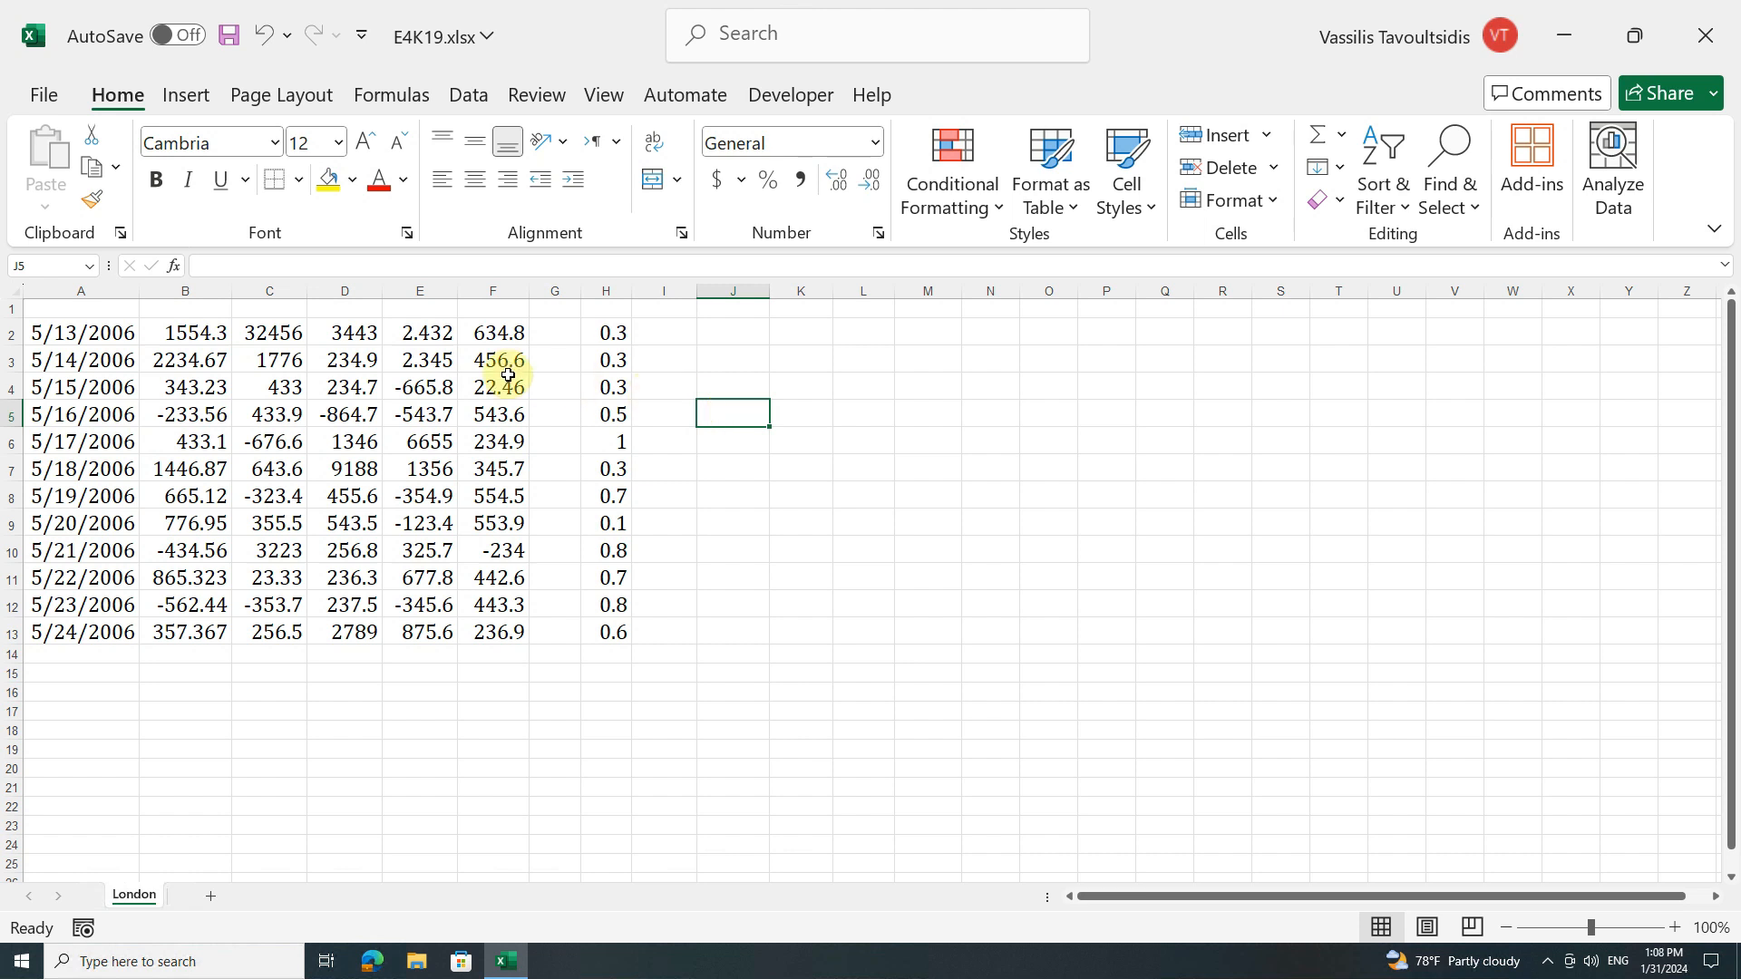
# Step: Try bold and italic formatting on cells B2:D13 and remove both formats again
pyautogui.moveTo(160, 332); pyautogui.dragTo(353, 640)
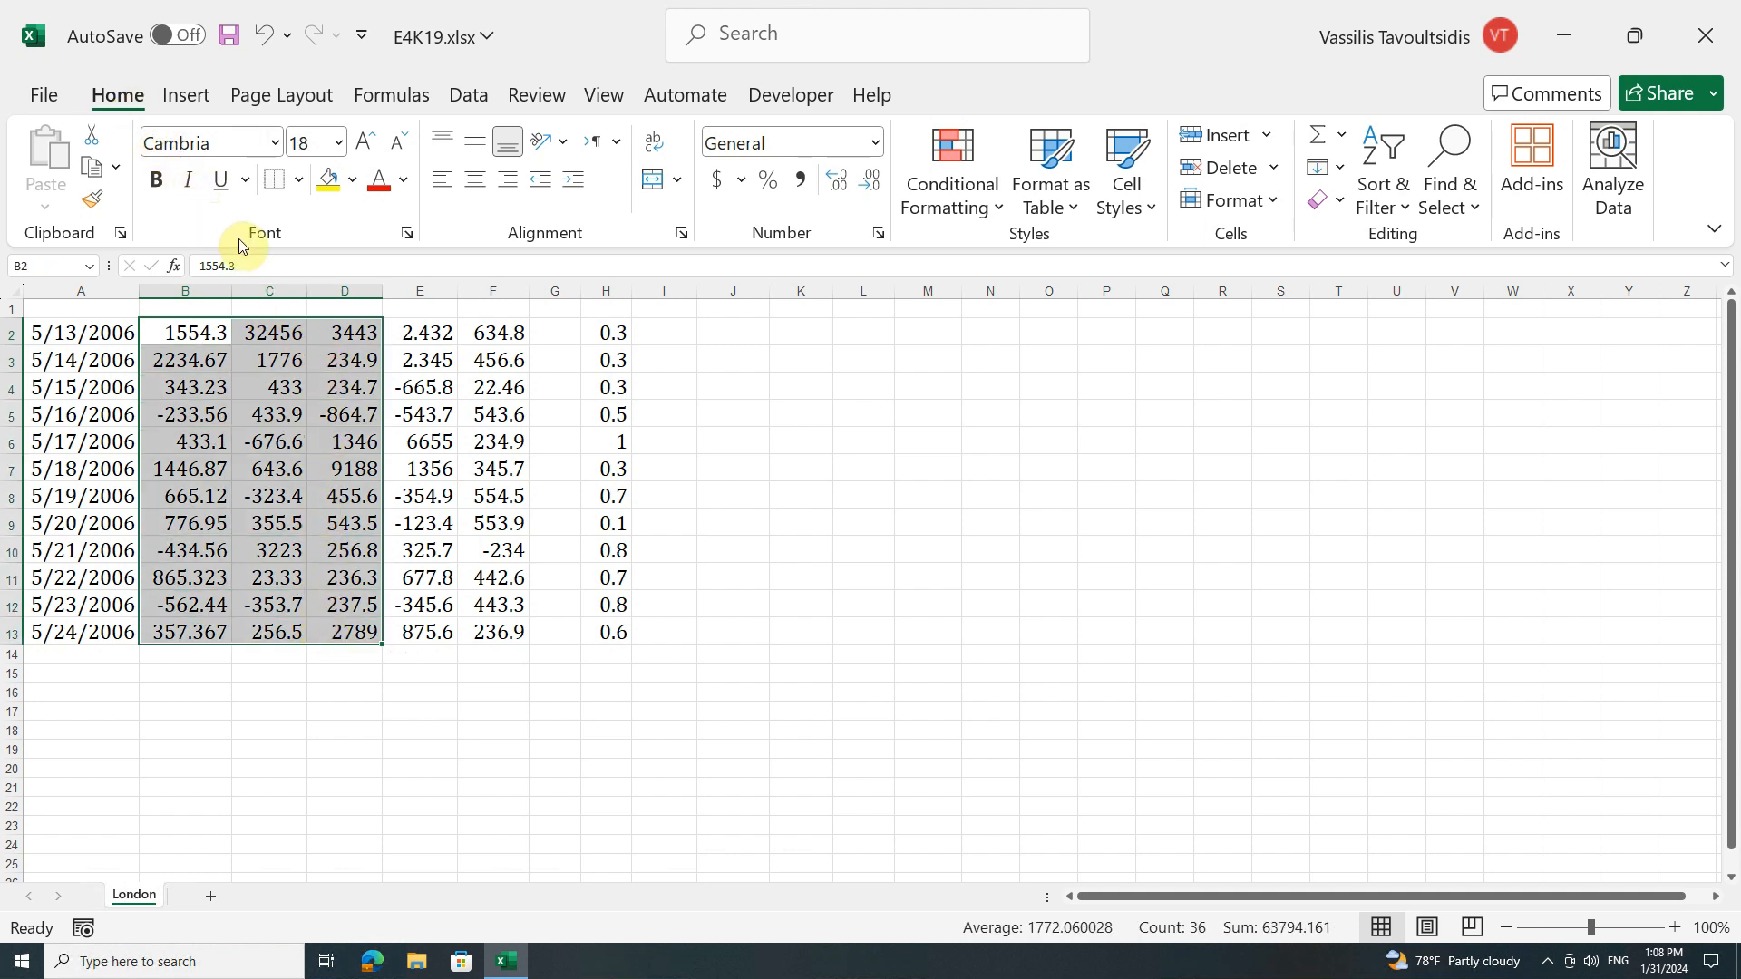
pyautogui.click(156, 181)
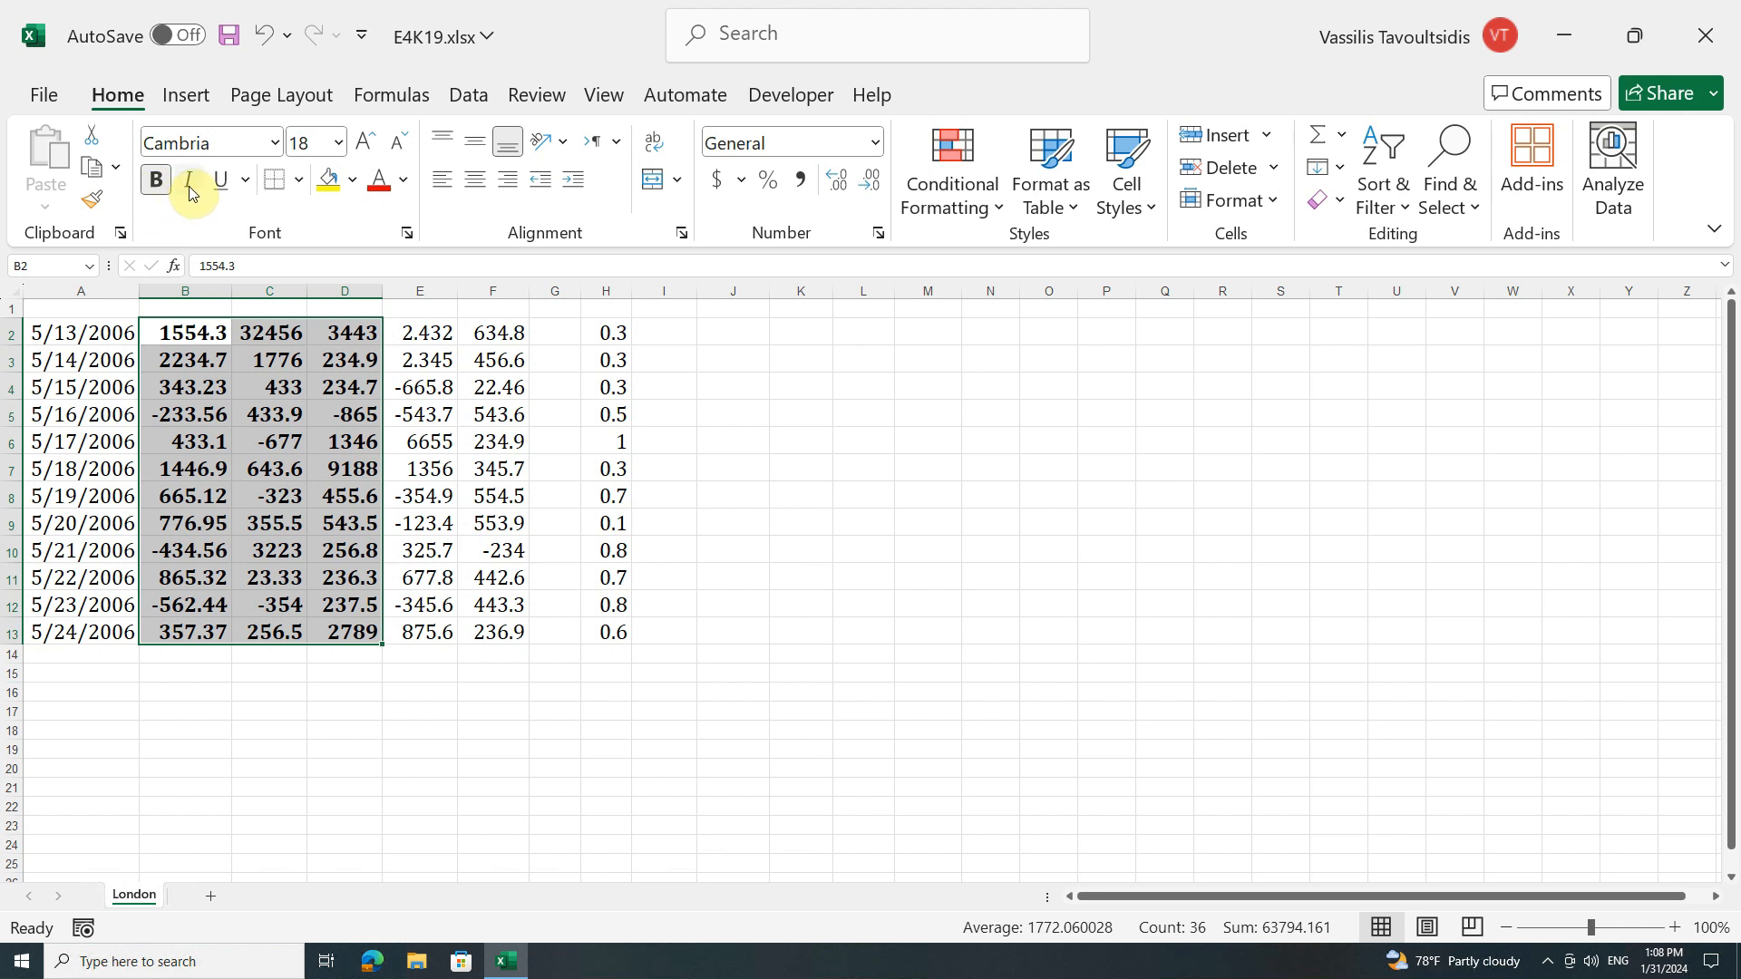
pyautogui.click(188, 180)
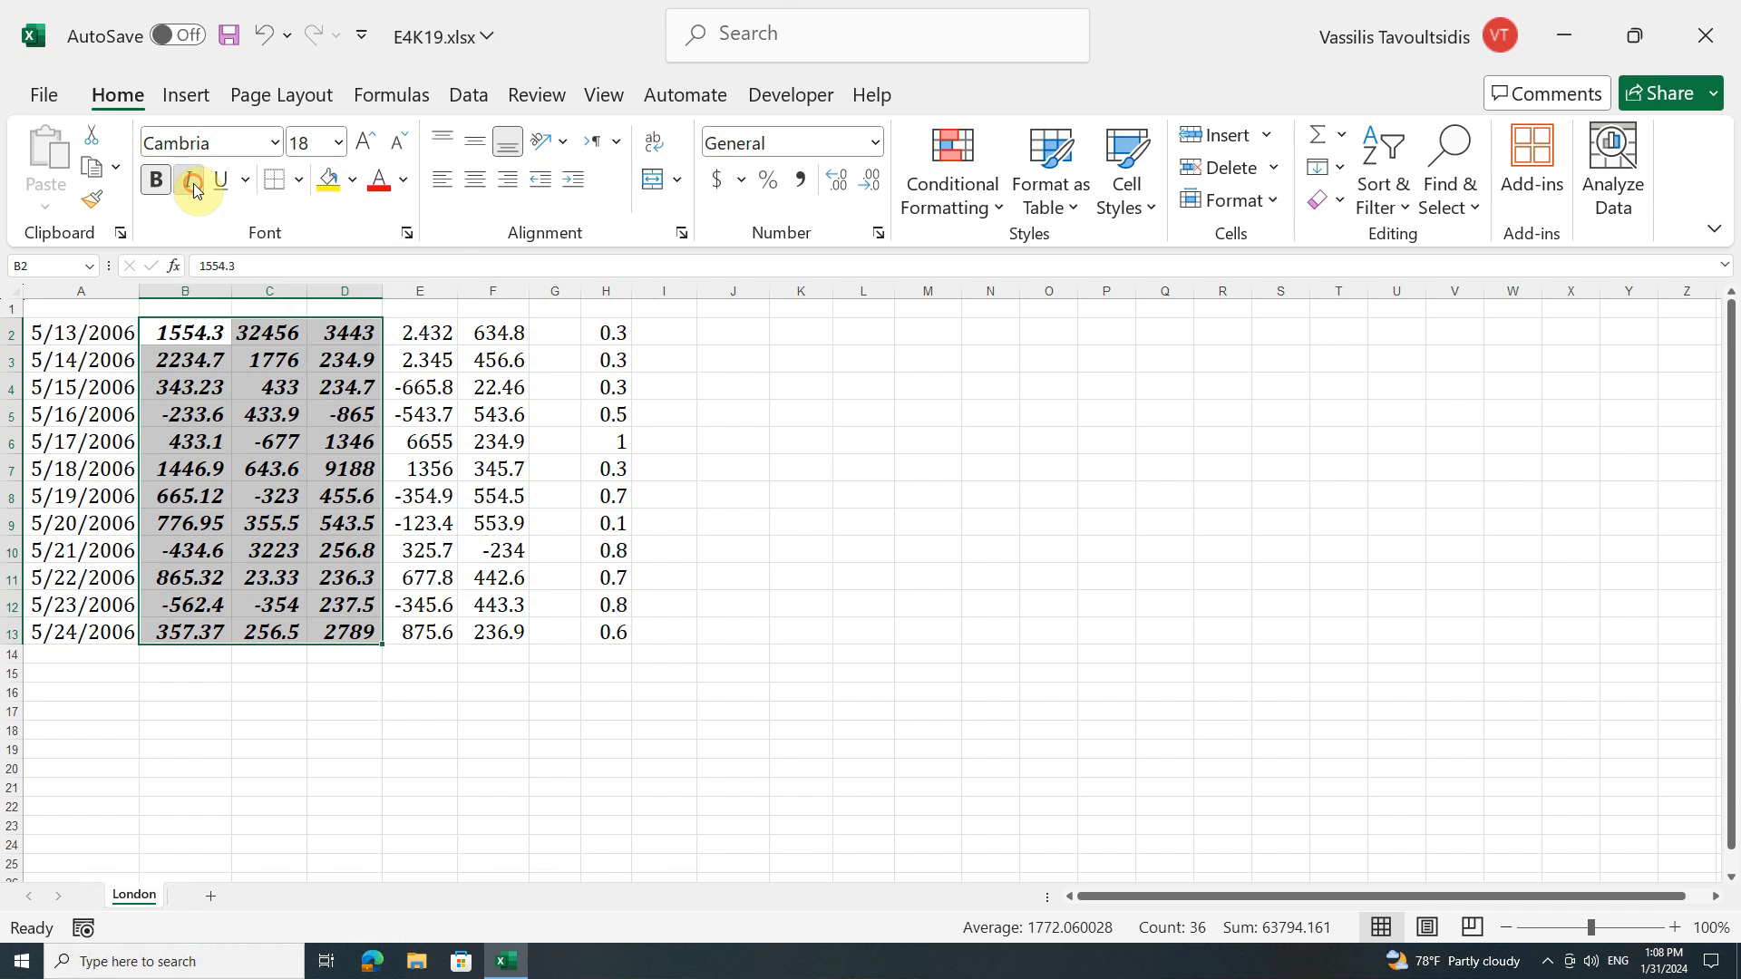
pyautogui.click(192, 185)
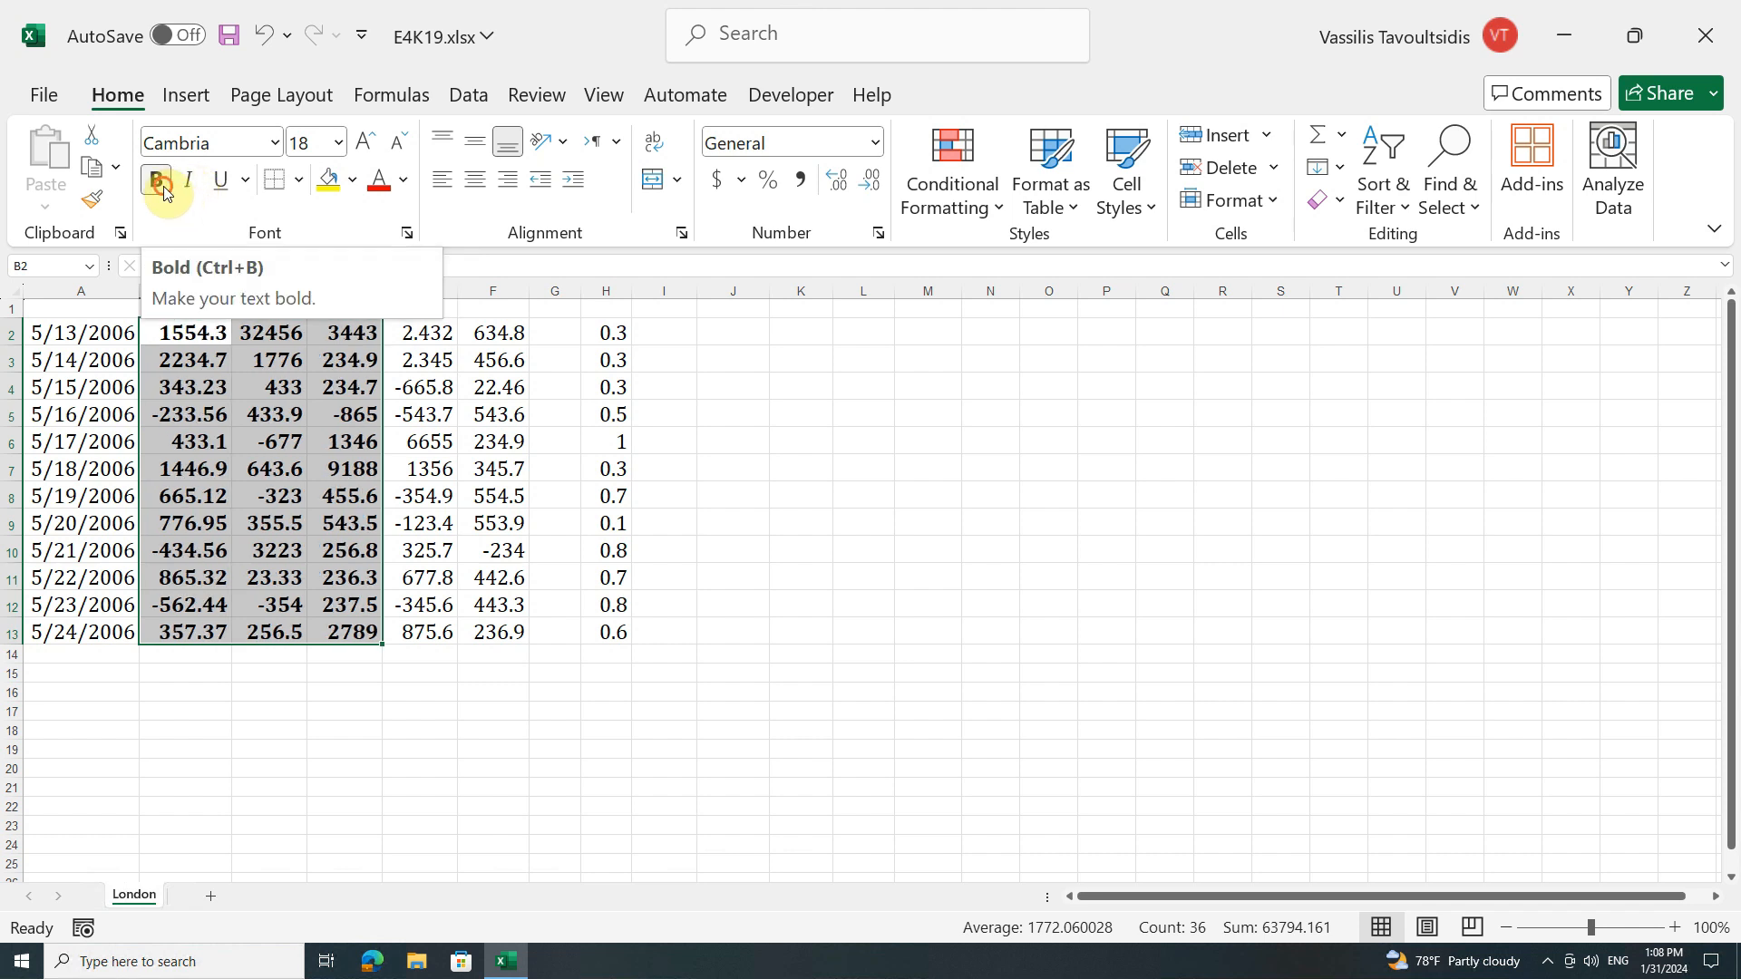
pyautogui.click(165, 191)
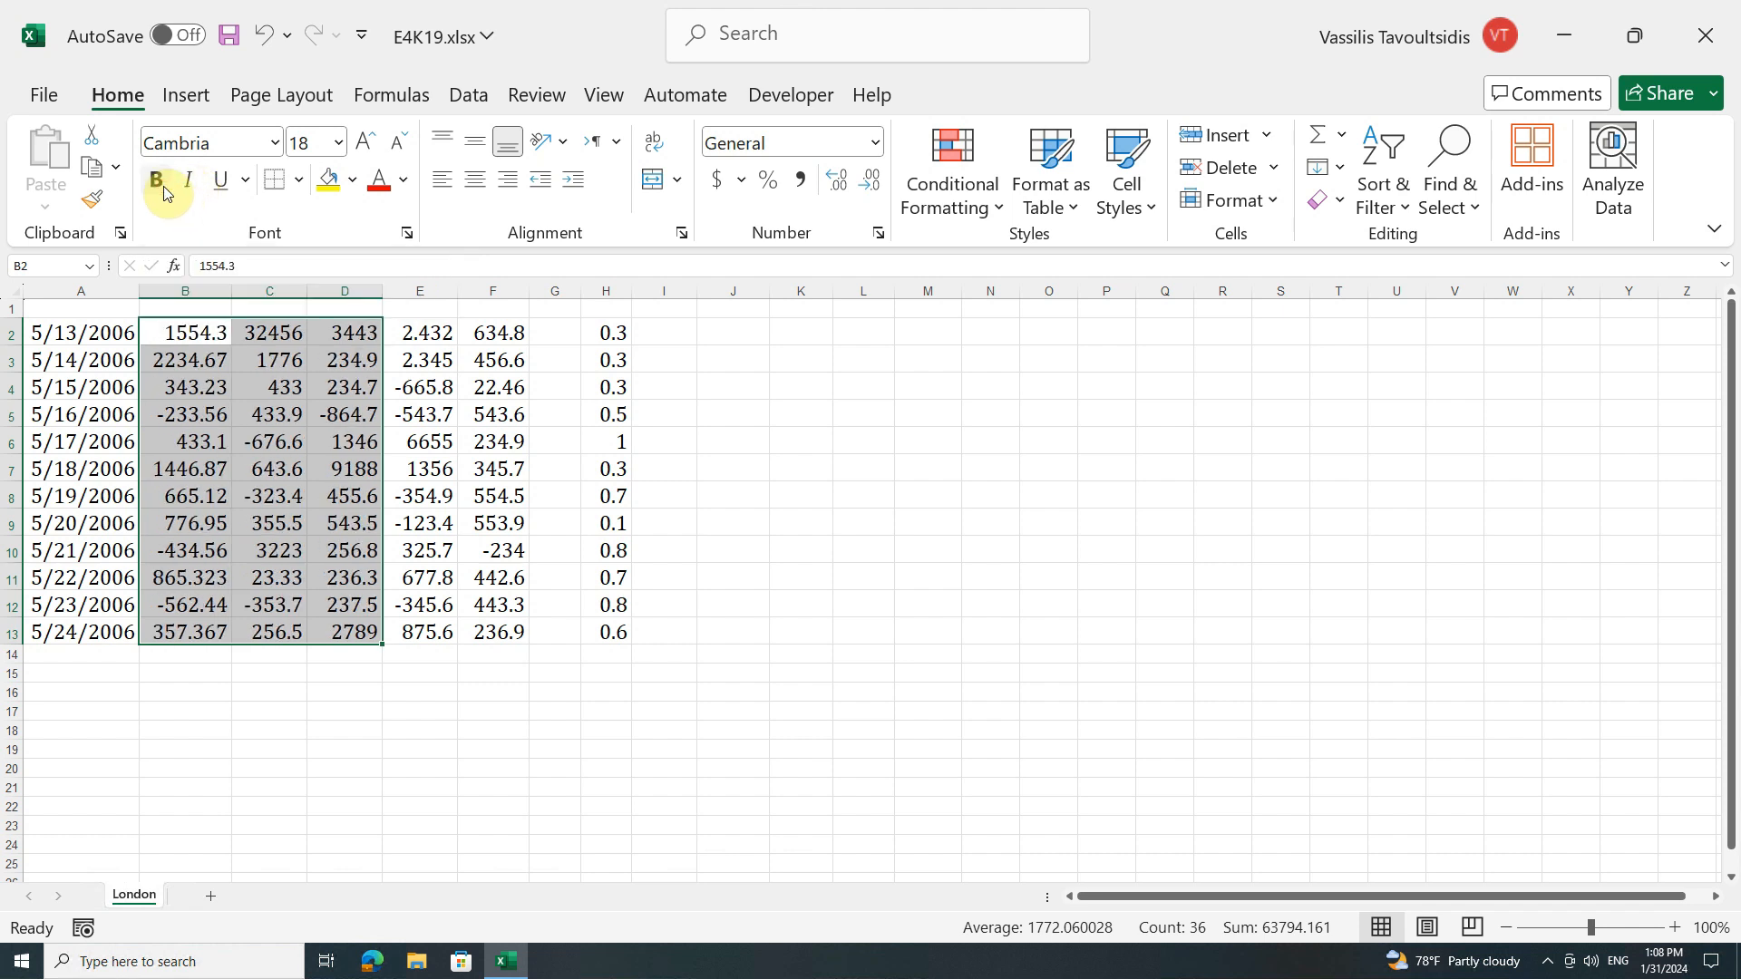
# Step: Try a single underline and a double underline on cells B2:D13 and clear the underlining
pyautogui.click(224, 183)
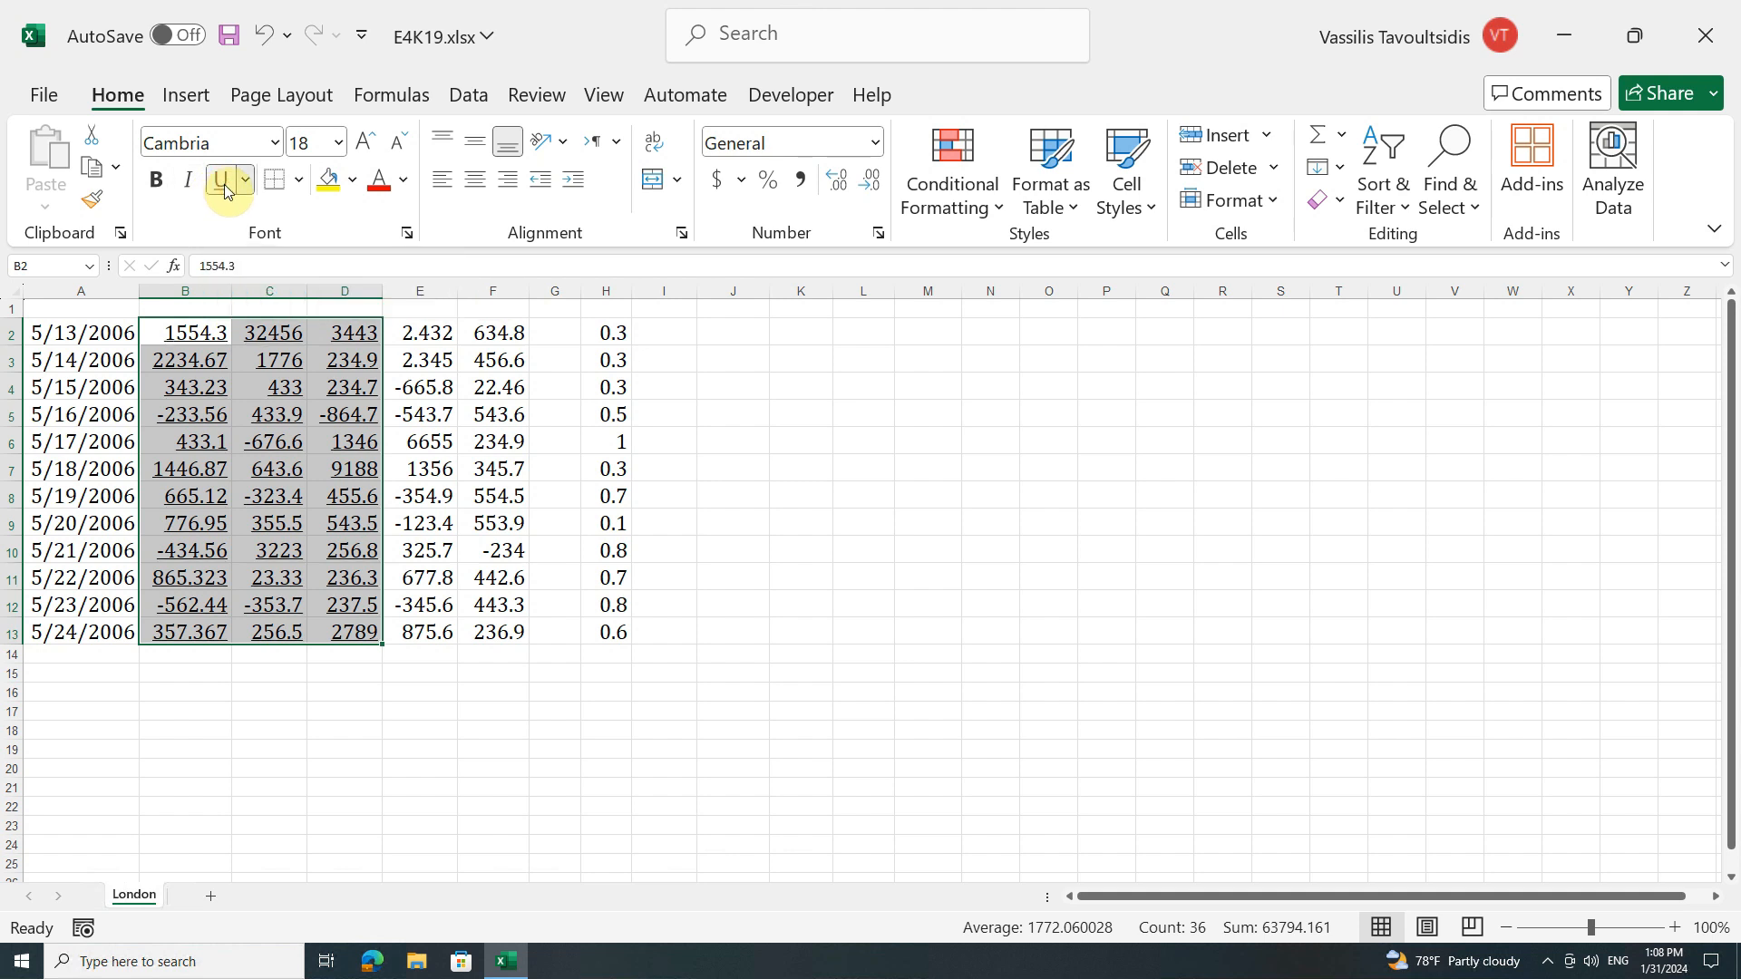
pyautogui.click(247, 183)
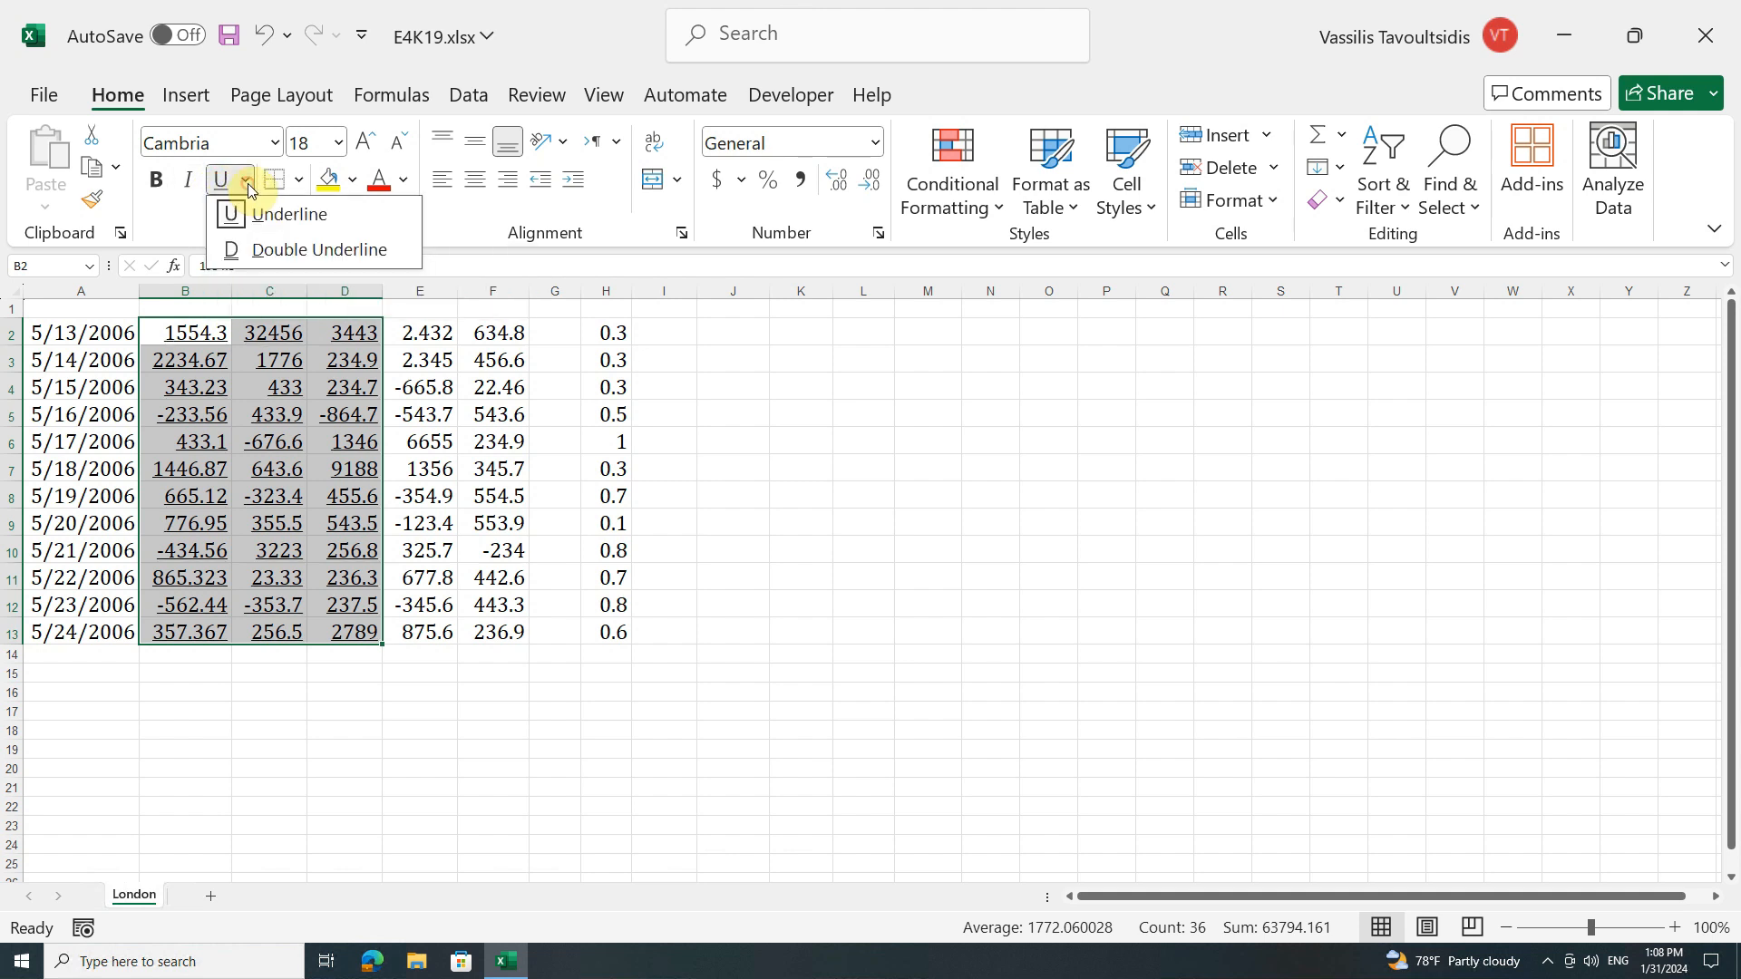
pyautogui.click(399, 250)
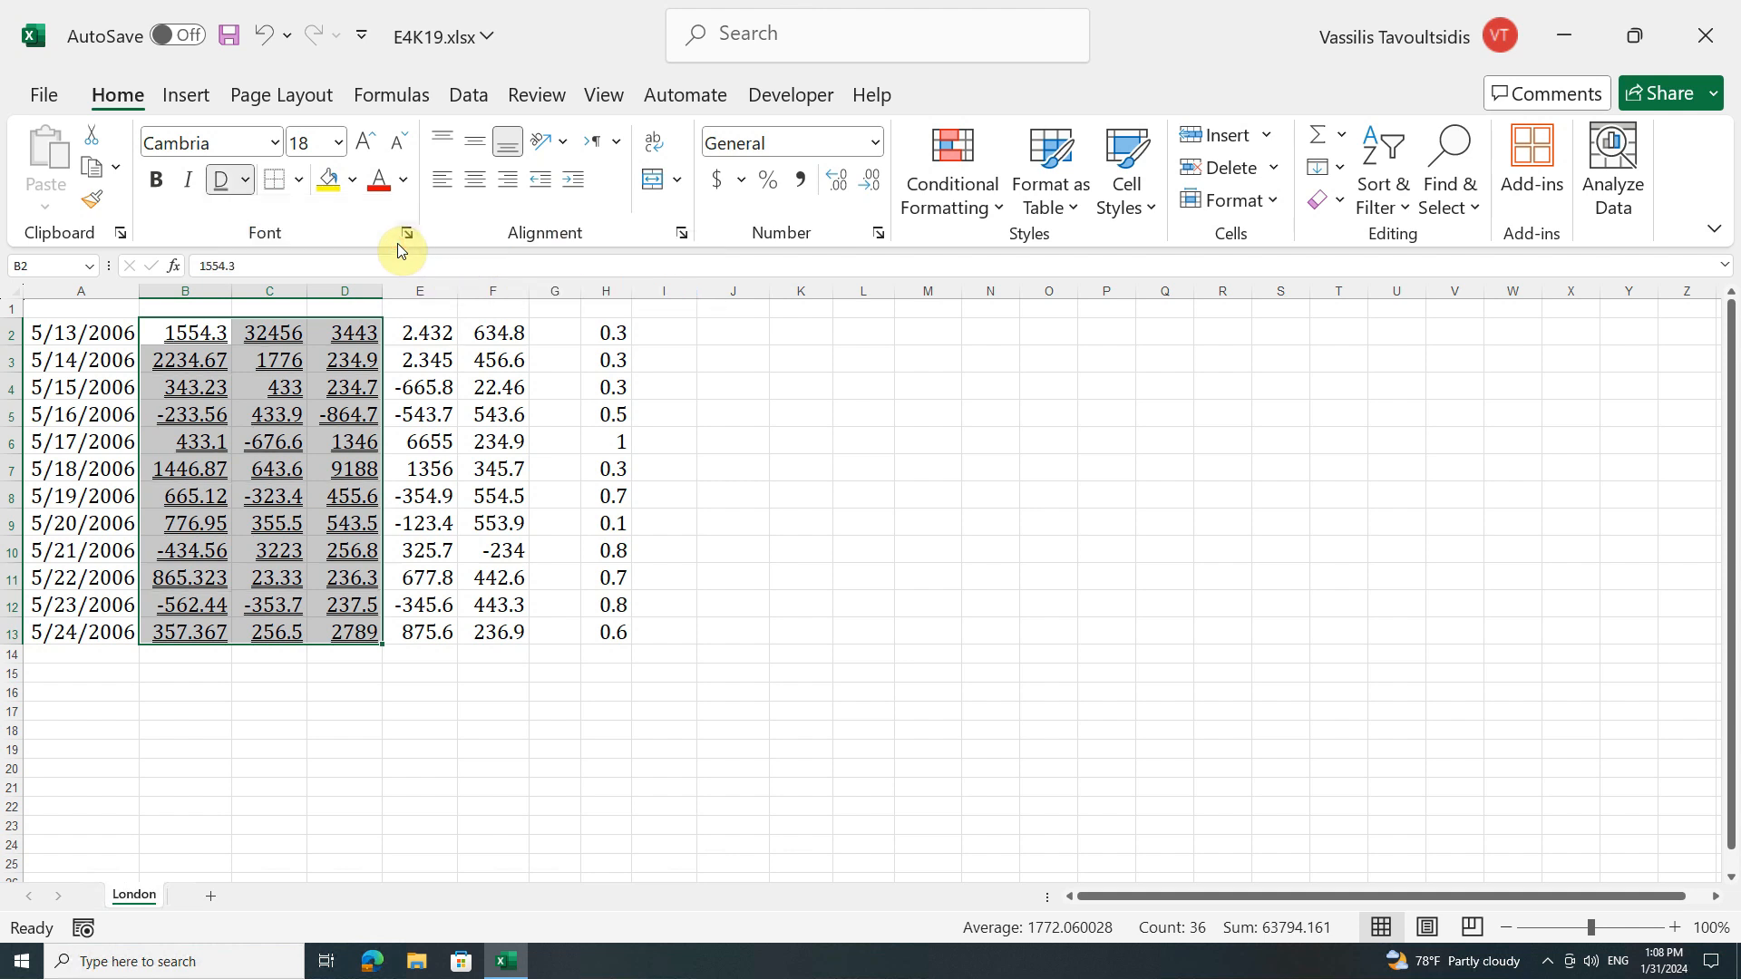
pyautogui.click(220, 181)
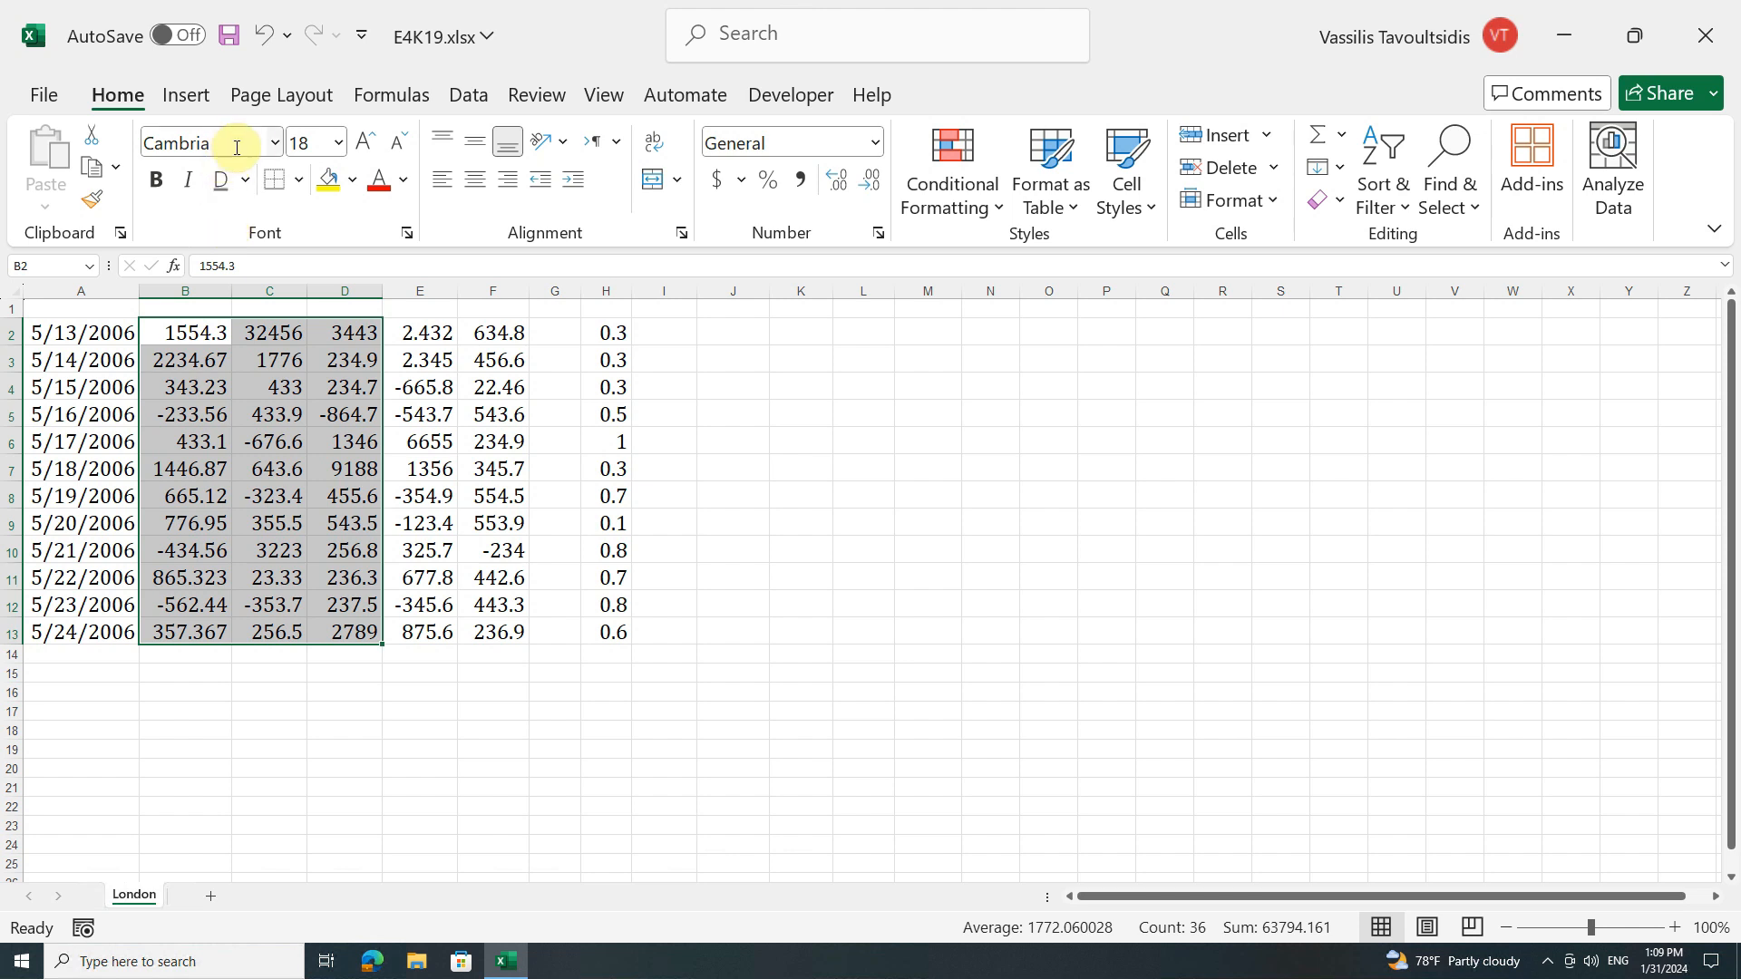
# Step: Change the font of cells B2:D13 to Tahoma
pyautogui.click(275, 149)
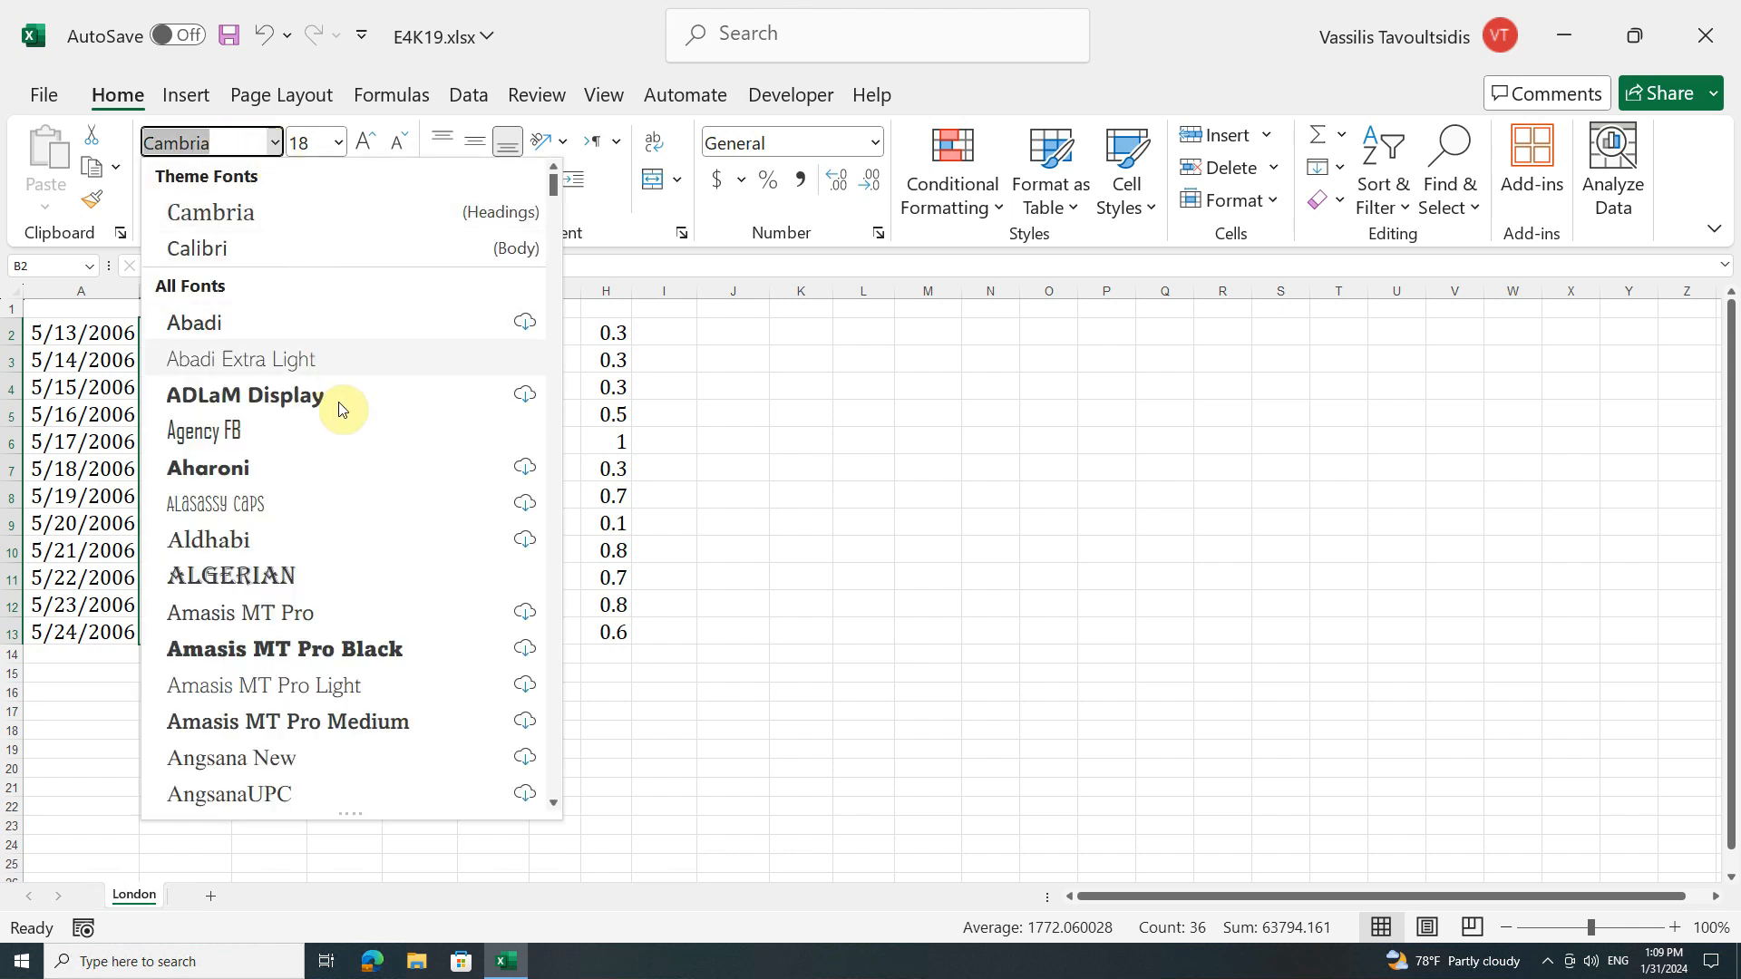
pyautogui.scroll(-2, 342, 435)
pyautogui.scroll(-15, 342, 437)
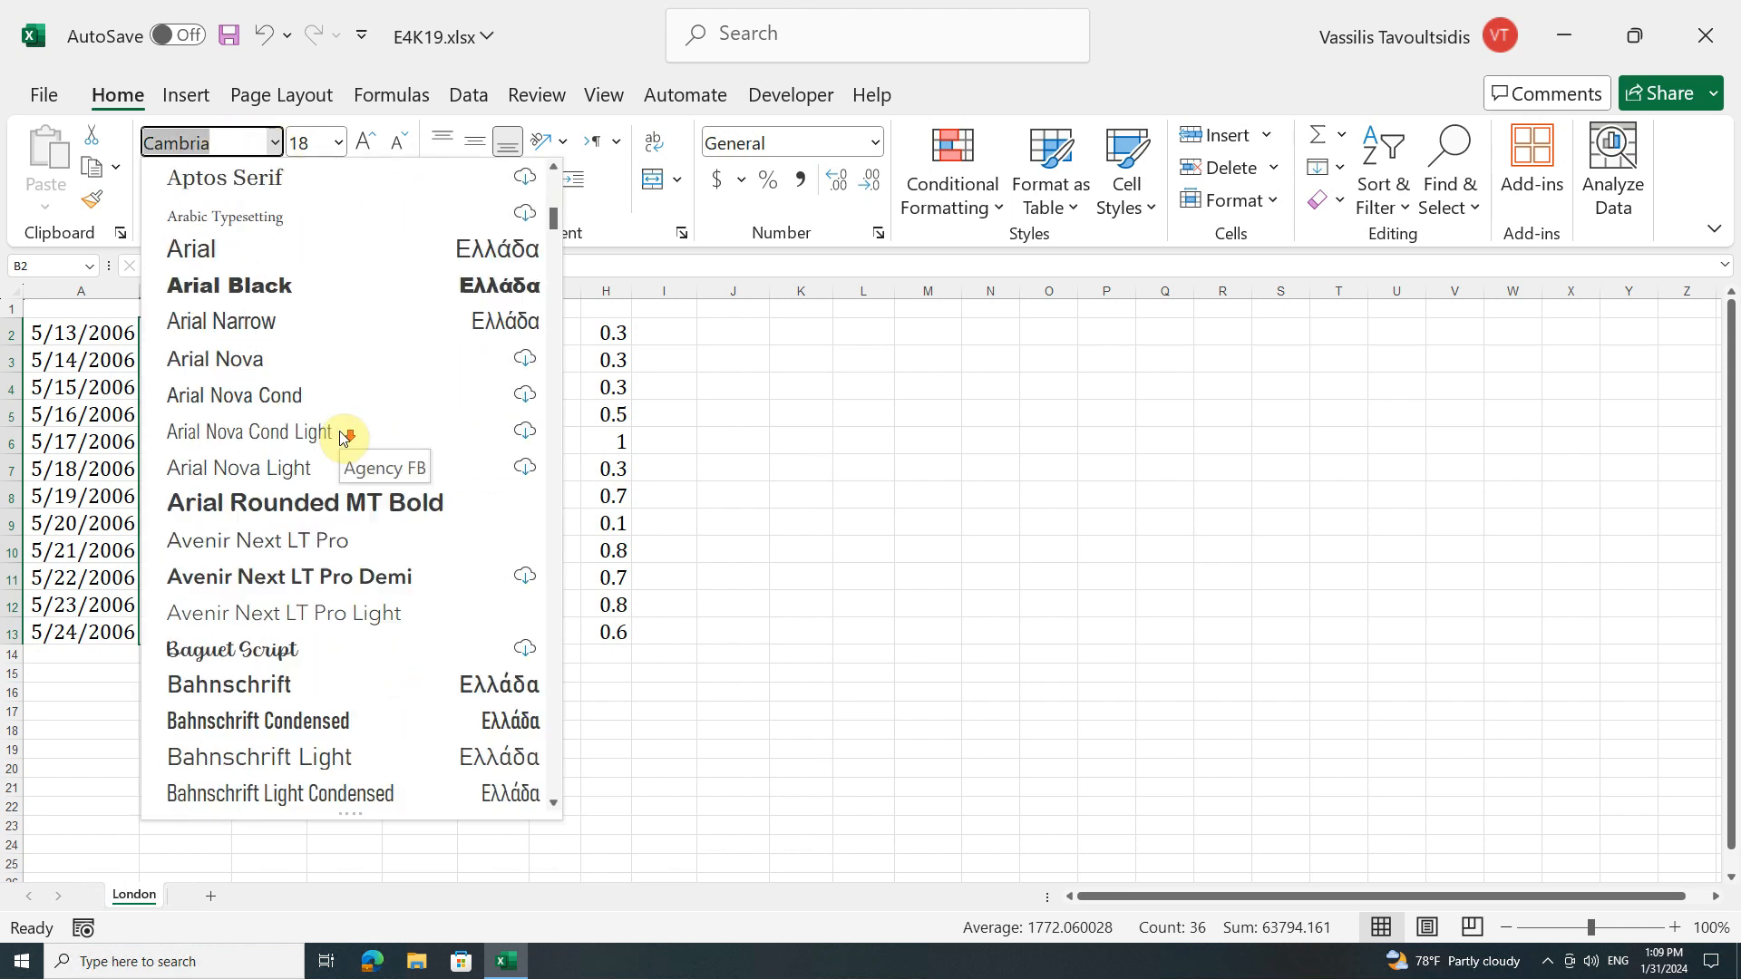
pyautogui.scroll(-11, 341, 437)
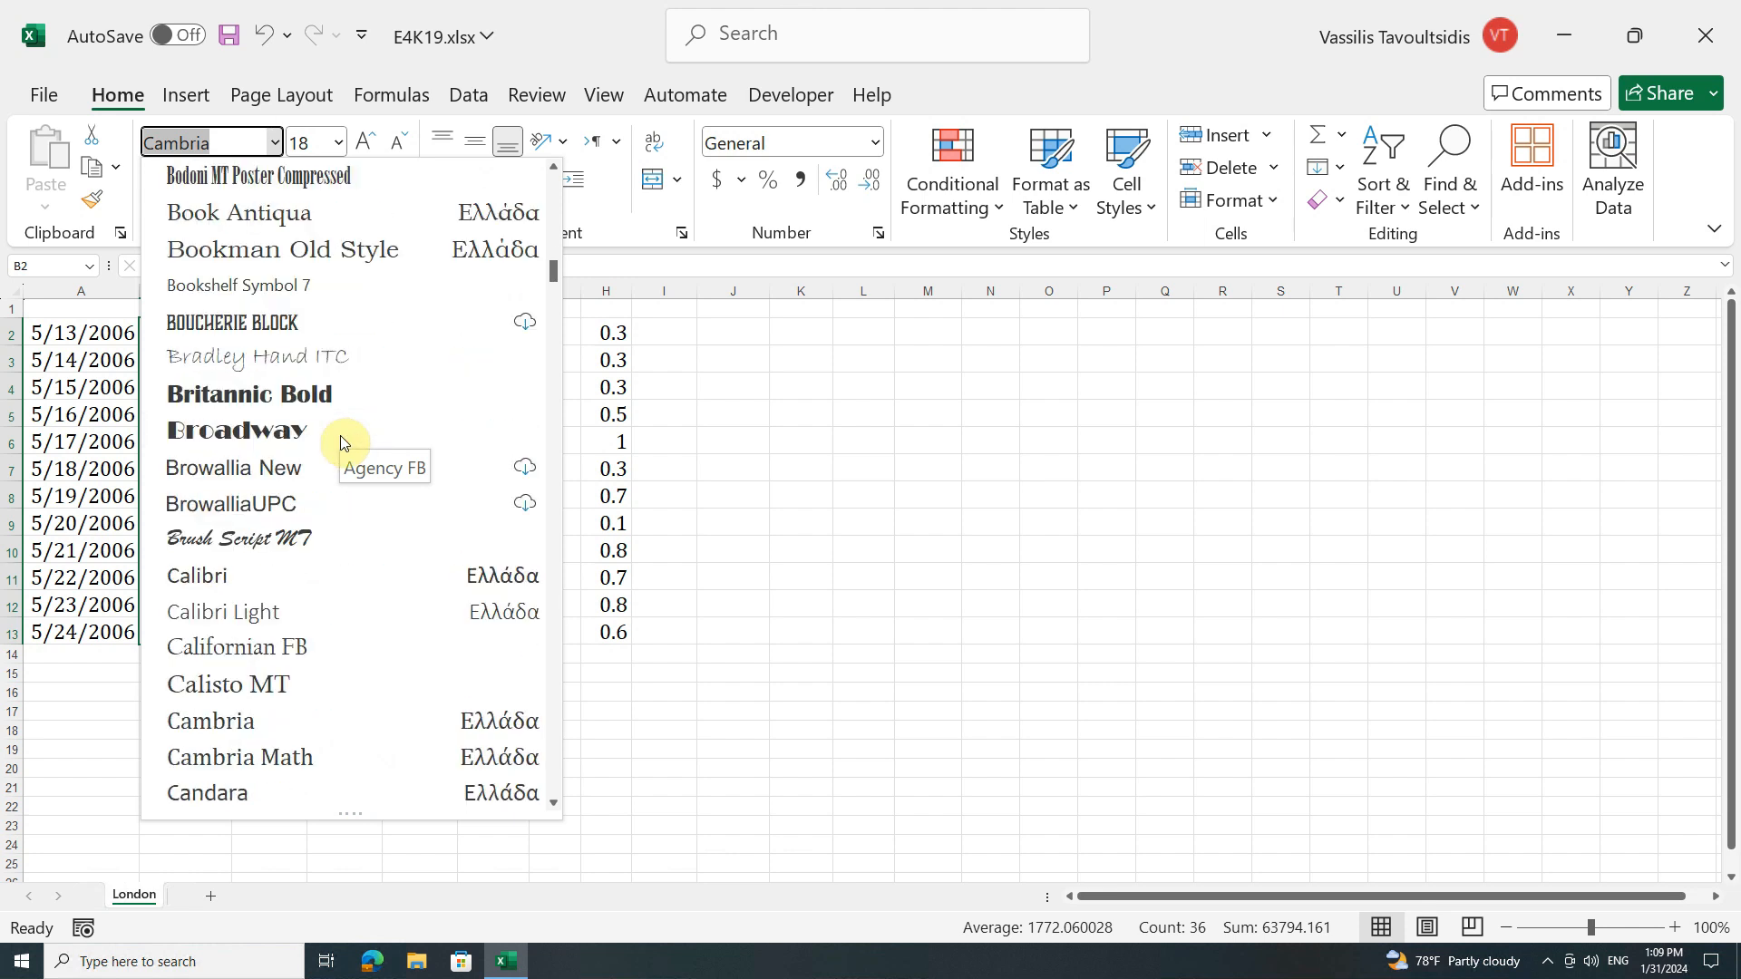
pyautogui.scroll(-3, 345, 439)
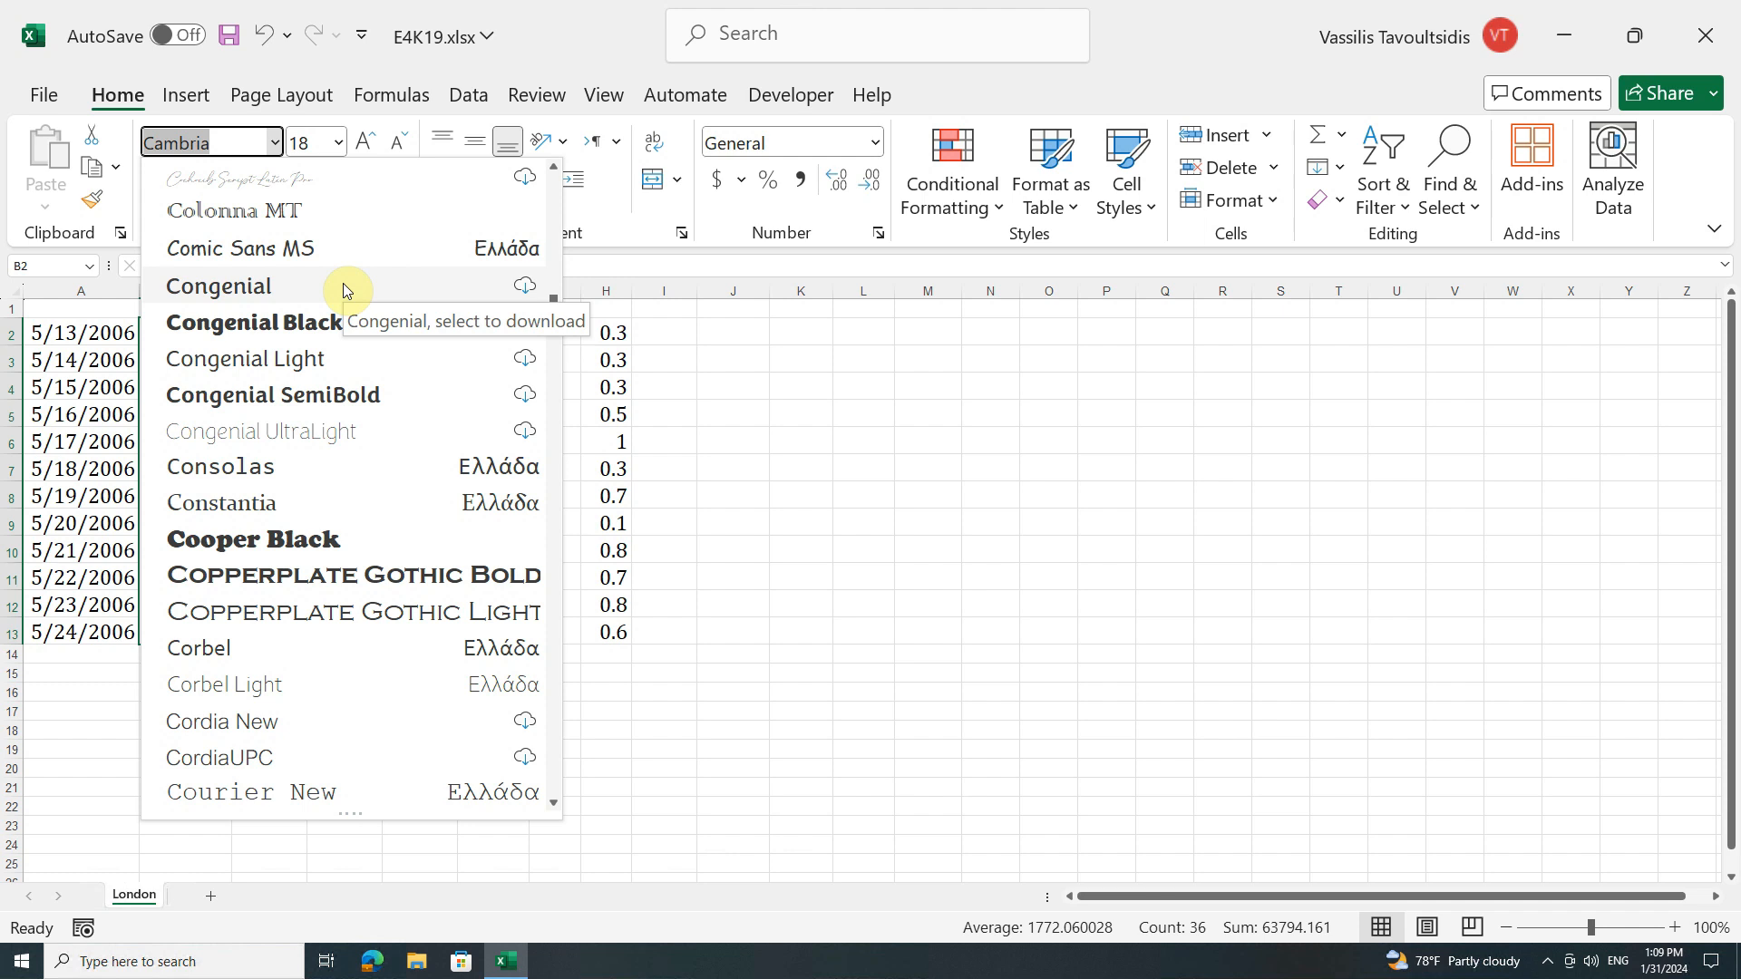
pyautogui.scroll(1, 343, 285)
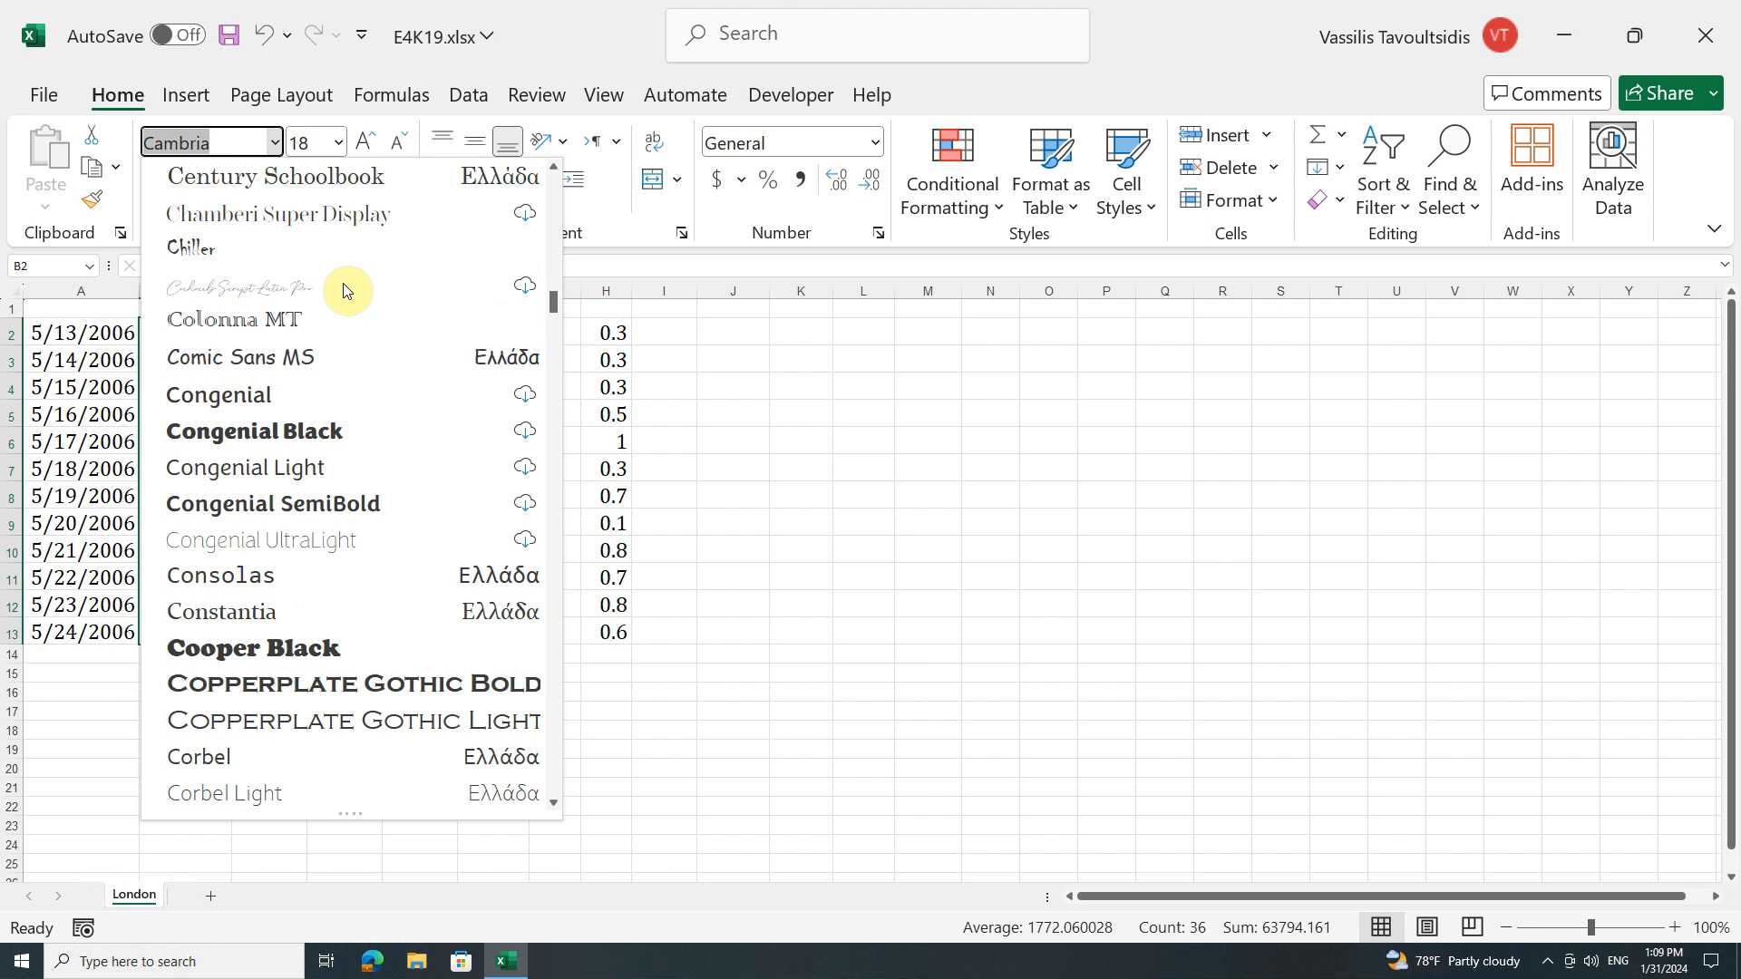
pyautogui.write('Tahoma')
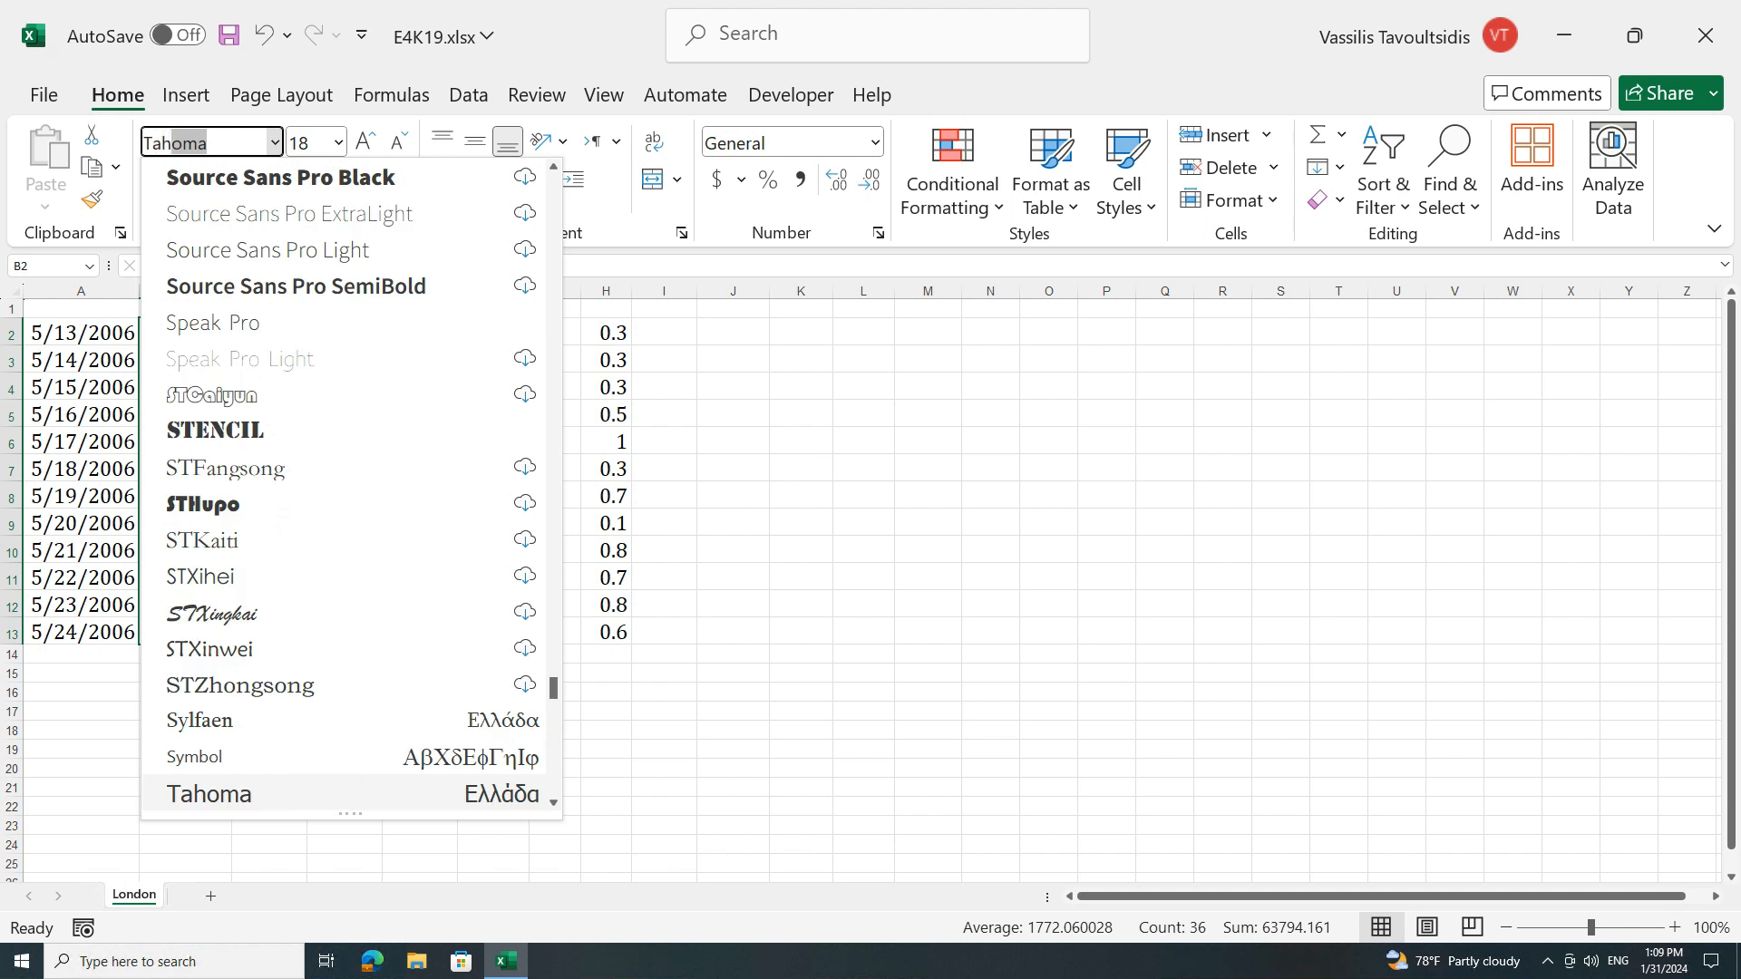
pyautogui.press('Return')
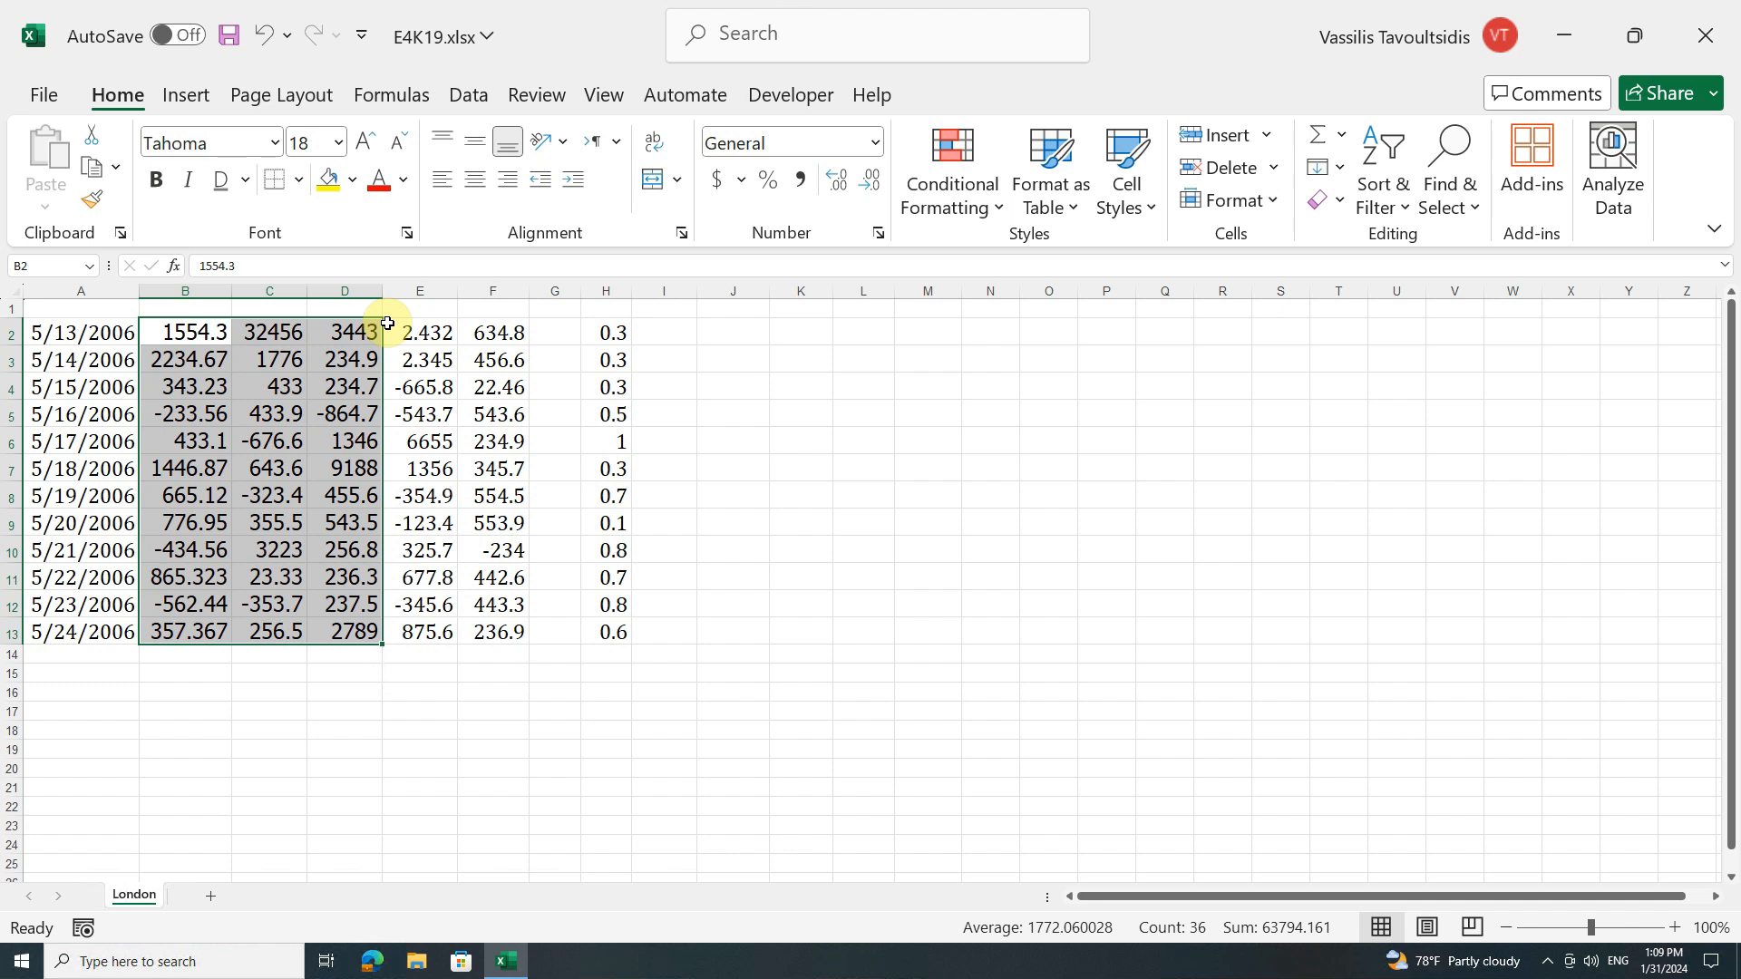
# Step: Set the font size of cells B2:D13 to 11, enlarge it by one increment and reduce it again
pyautogui.click(339, 143)
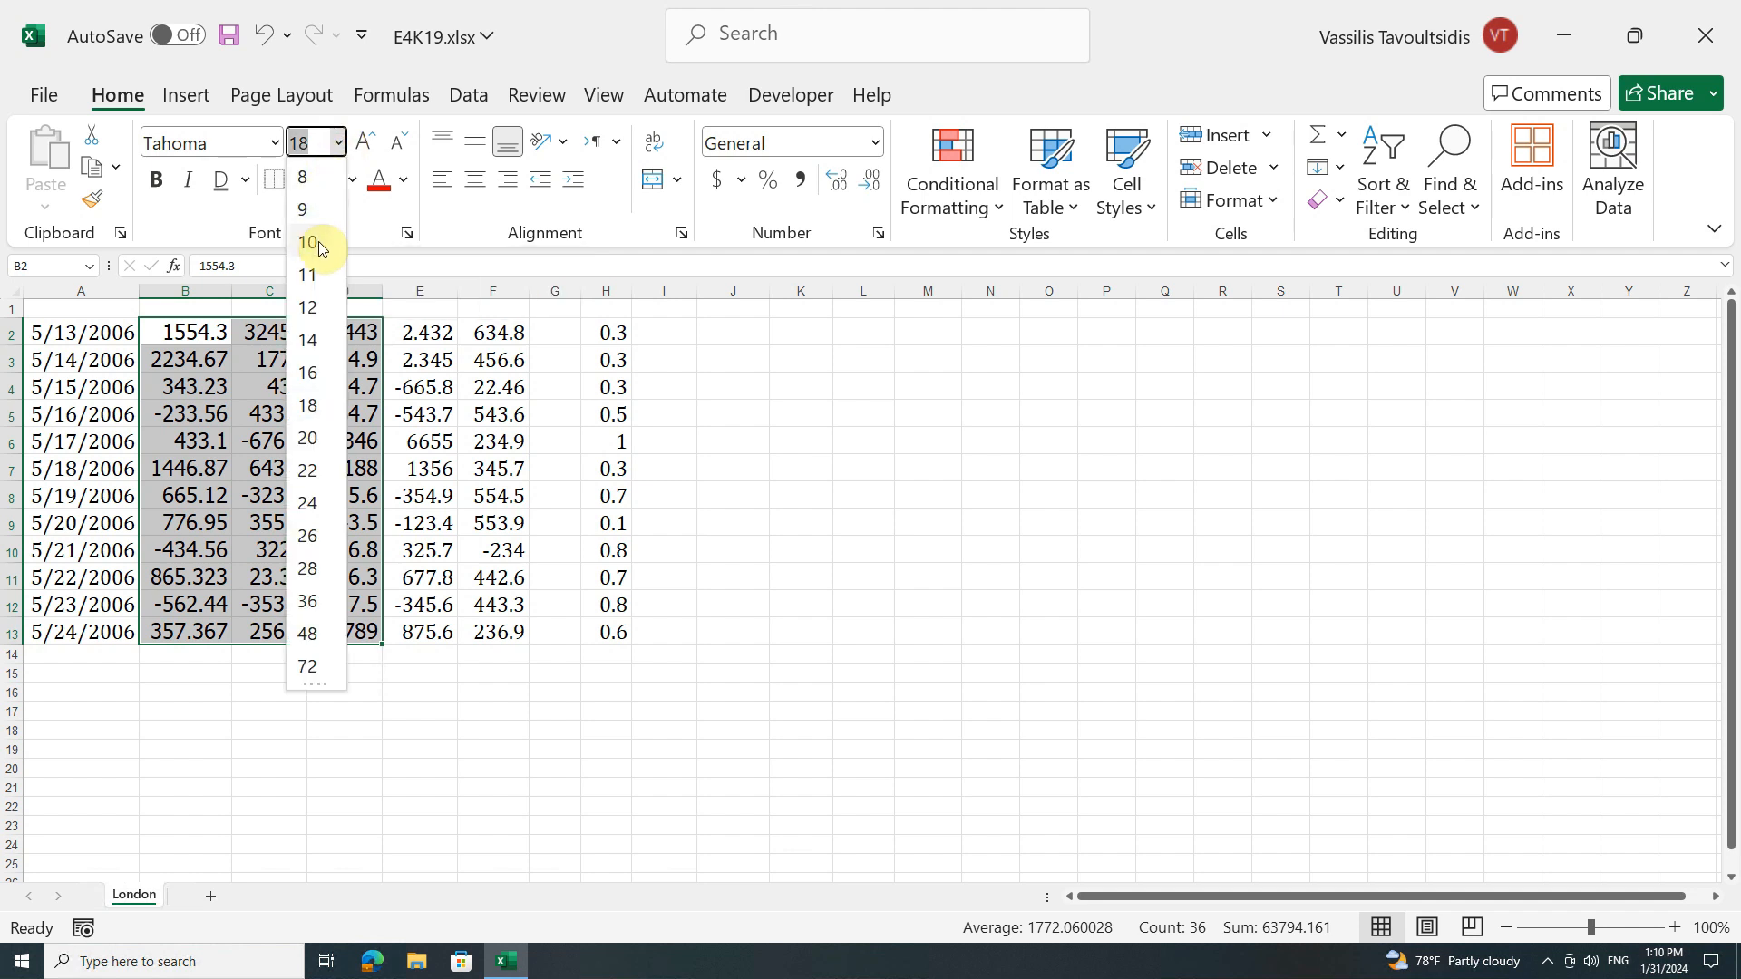
pyautogui.click(328, 275)
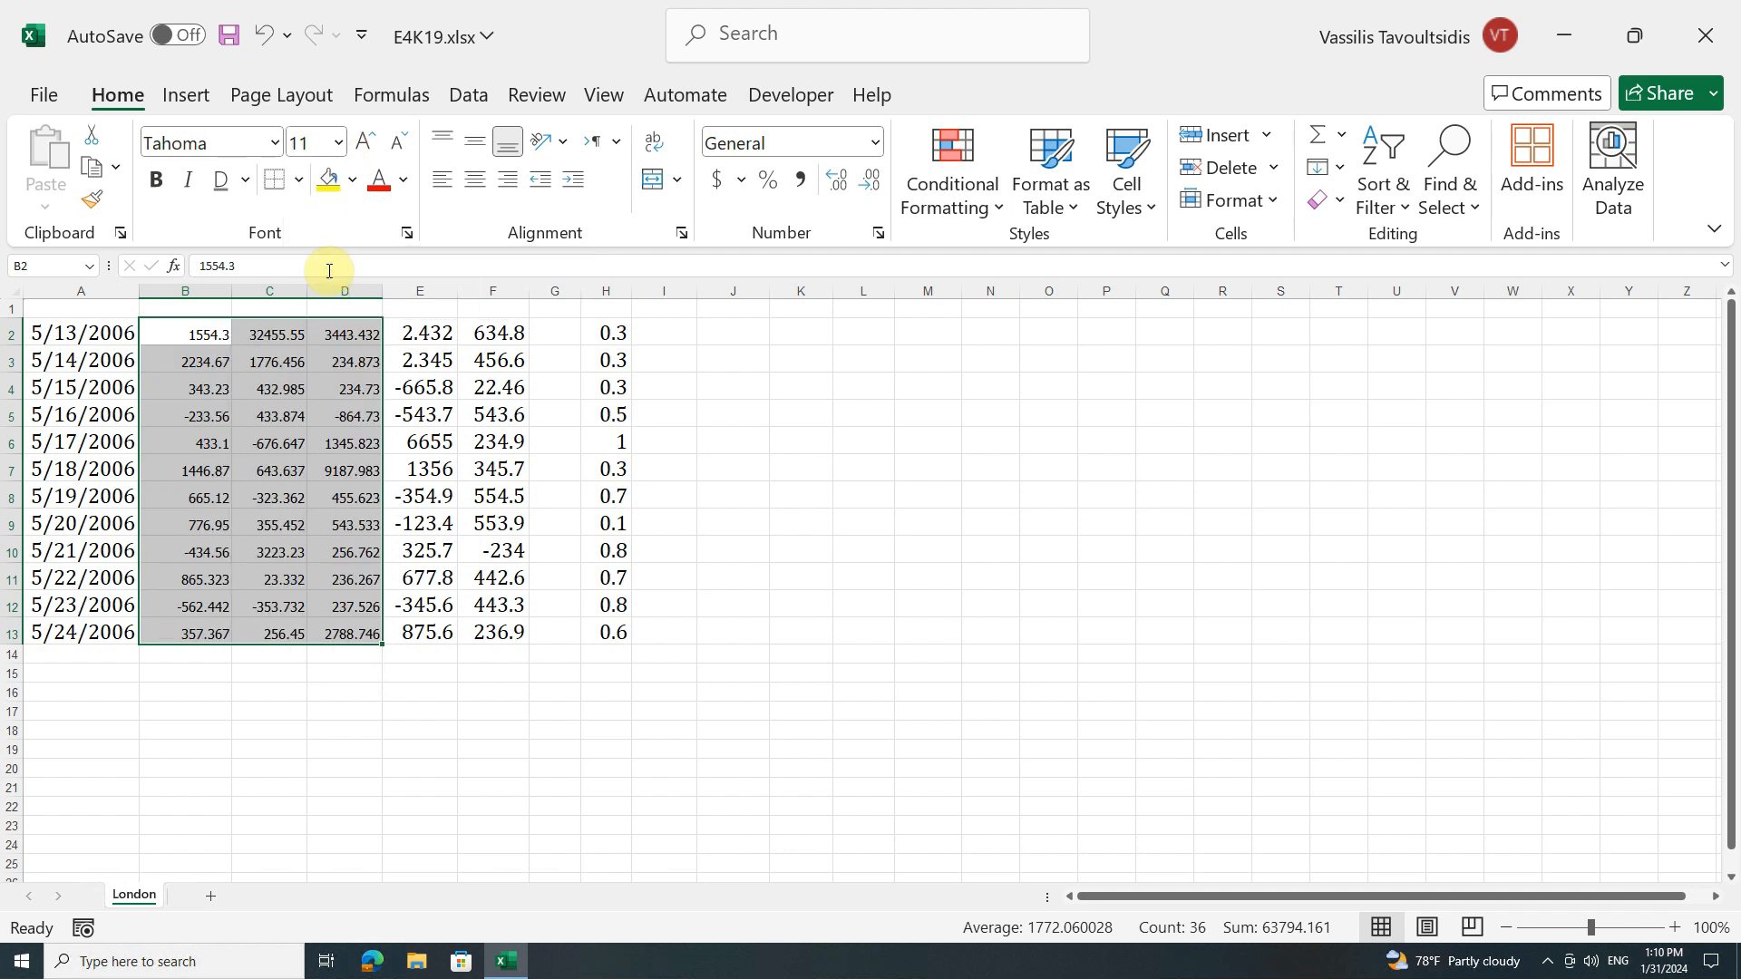
pyautogui.click(369, 157)
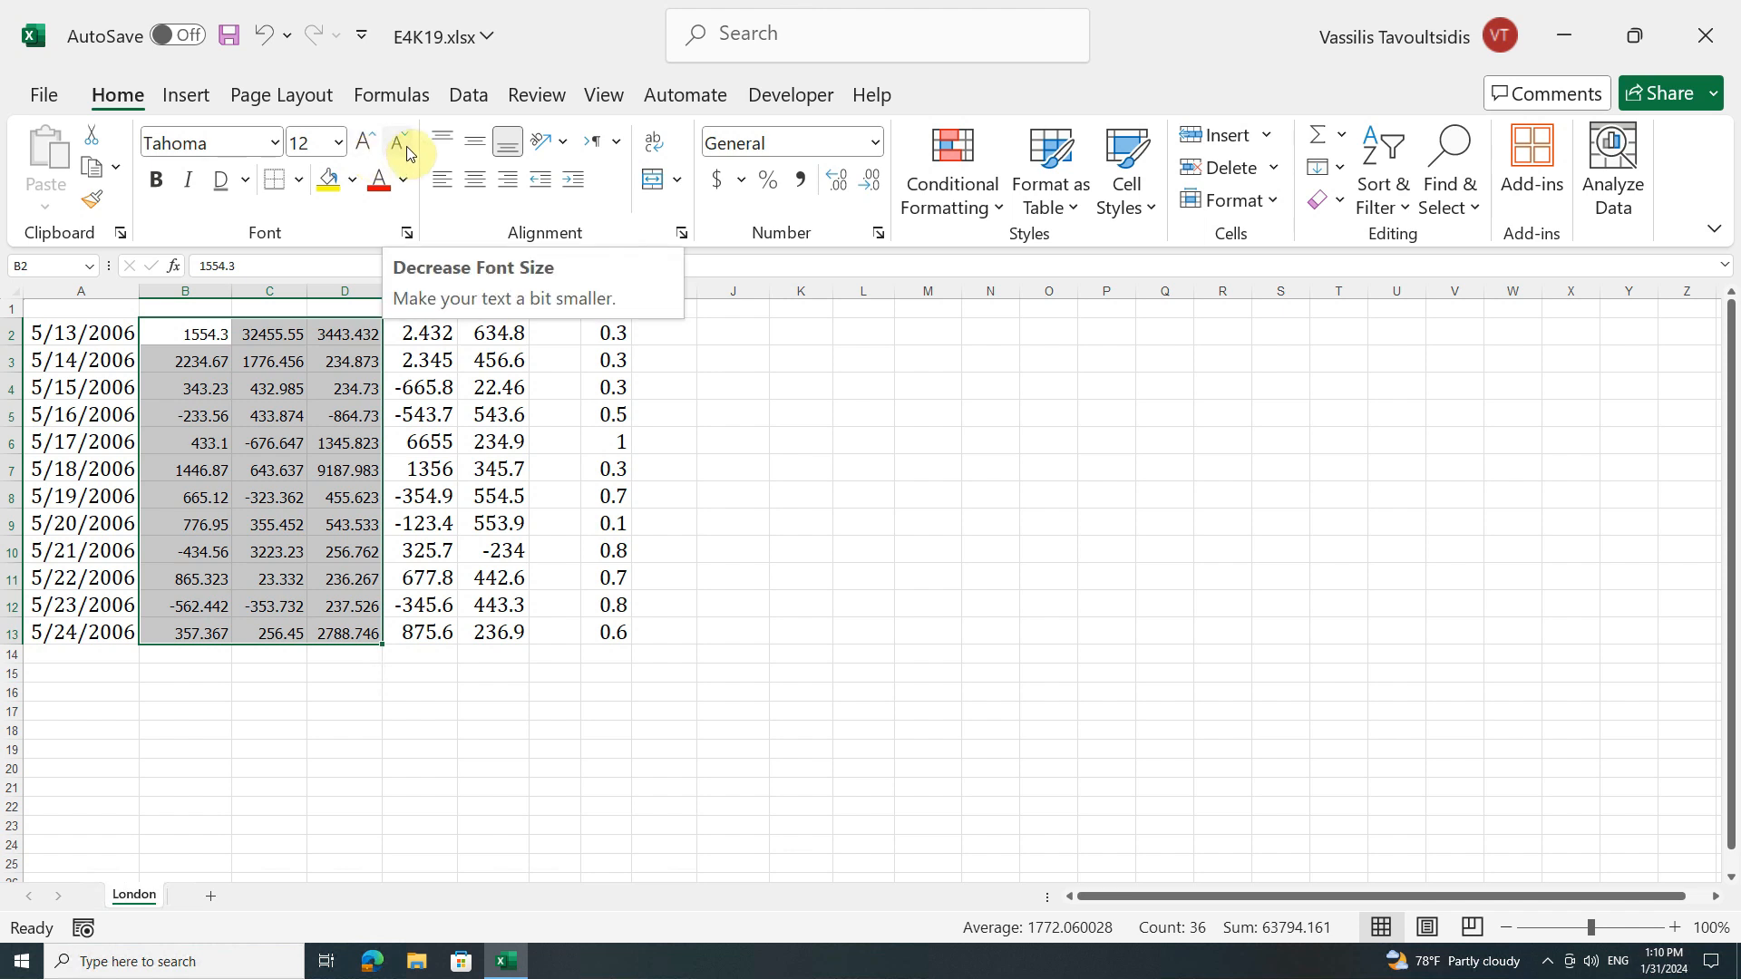
pyautogui.click(404, 145)
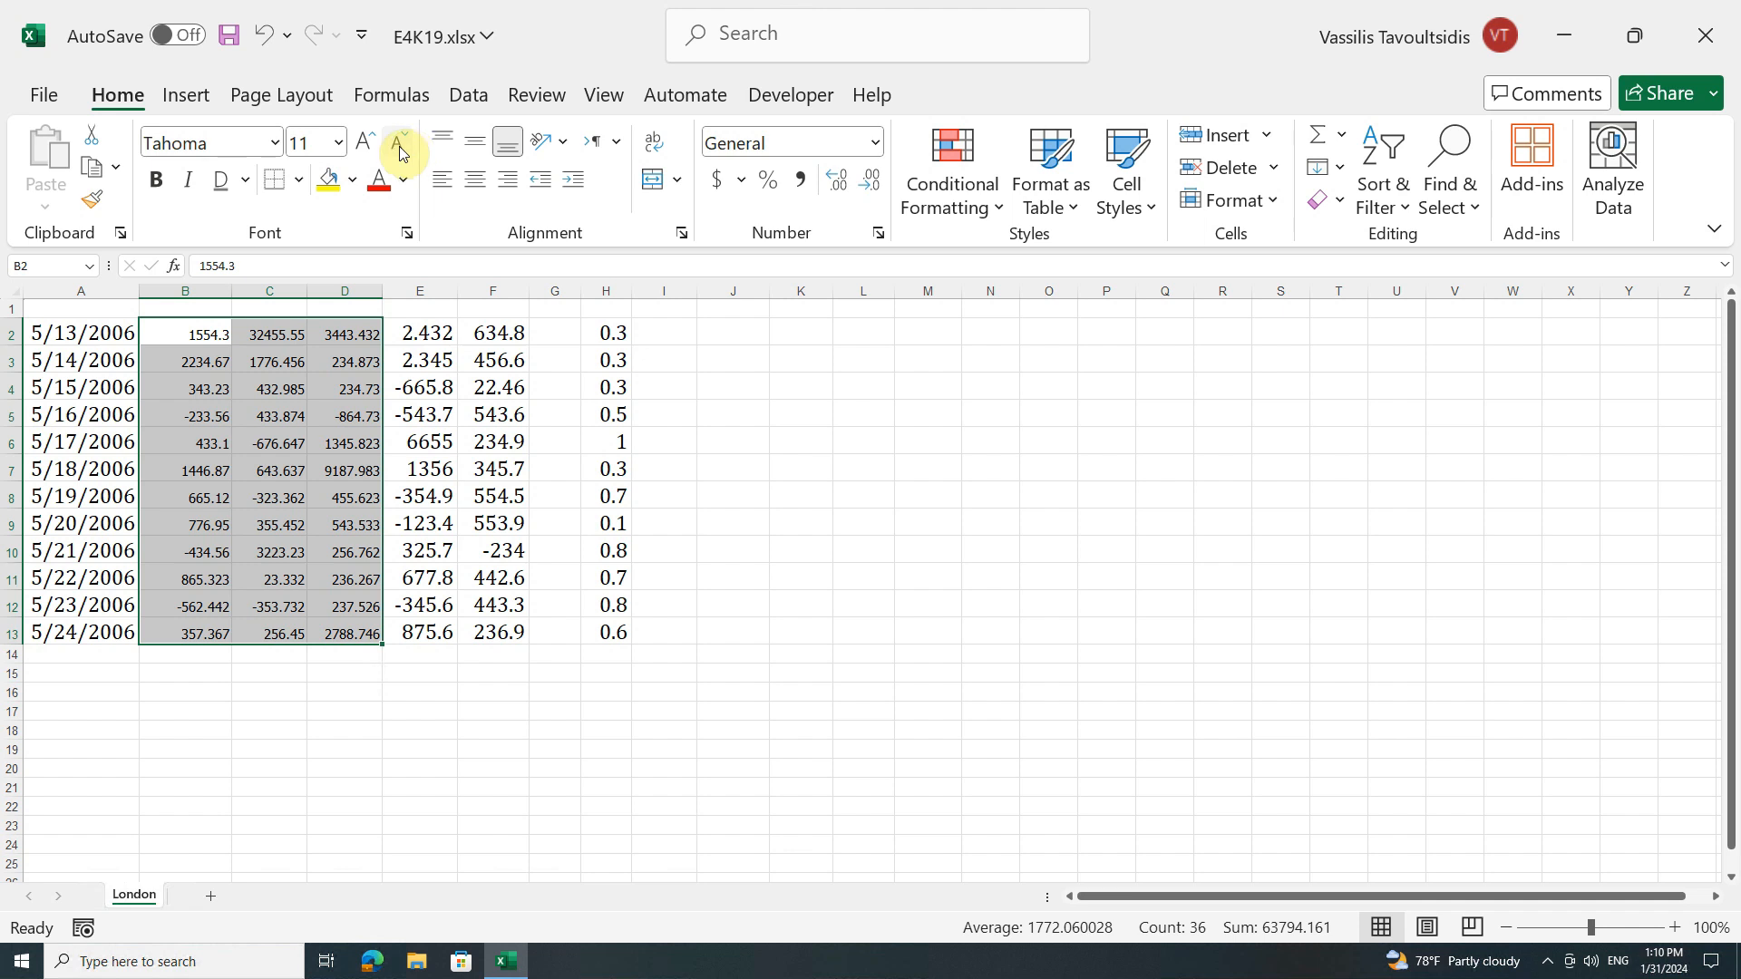
# Step: Set the font size of cells B2:D13 to 7
pyautogui.click(339, 143)
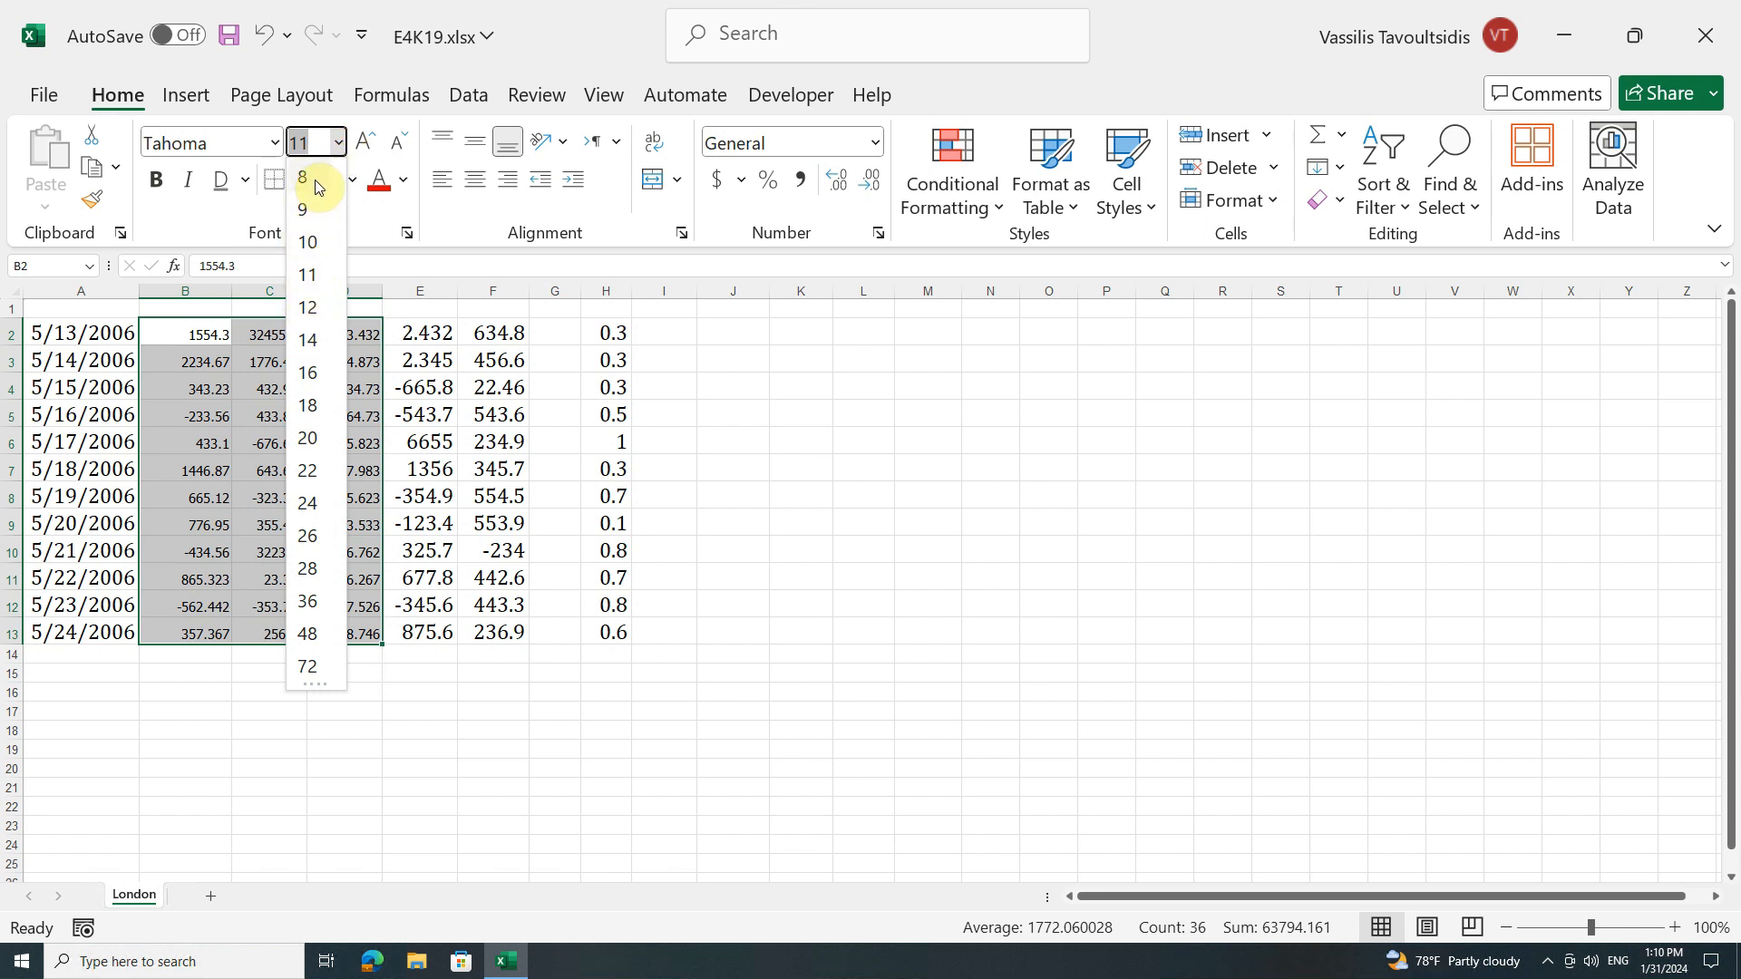
pyautogui.write('7')
pyautogui.press('Return')
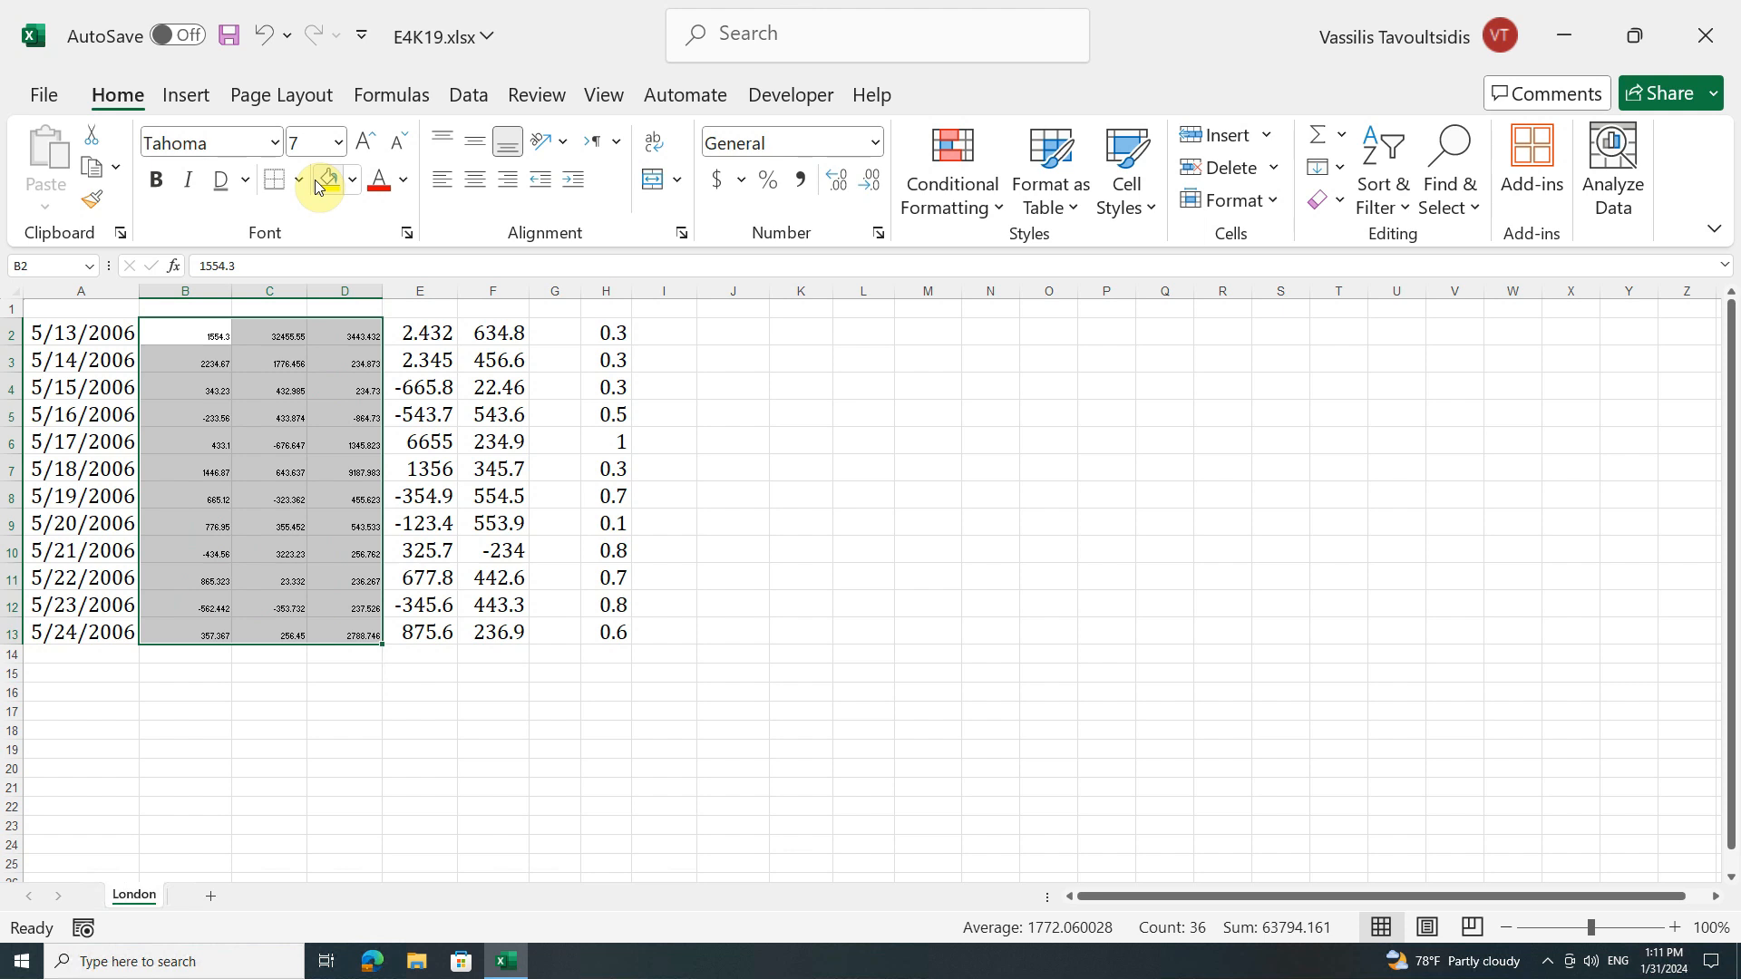
# Step: Set the font size of cells B2:D13 to 10
pyautogui.click(306, 143)
pyautogui.write('10')
pyautogui.press('Return')
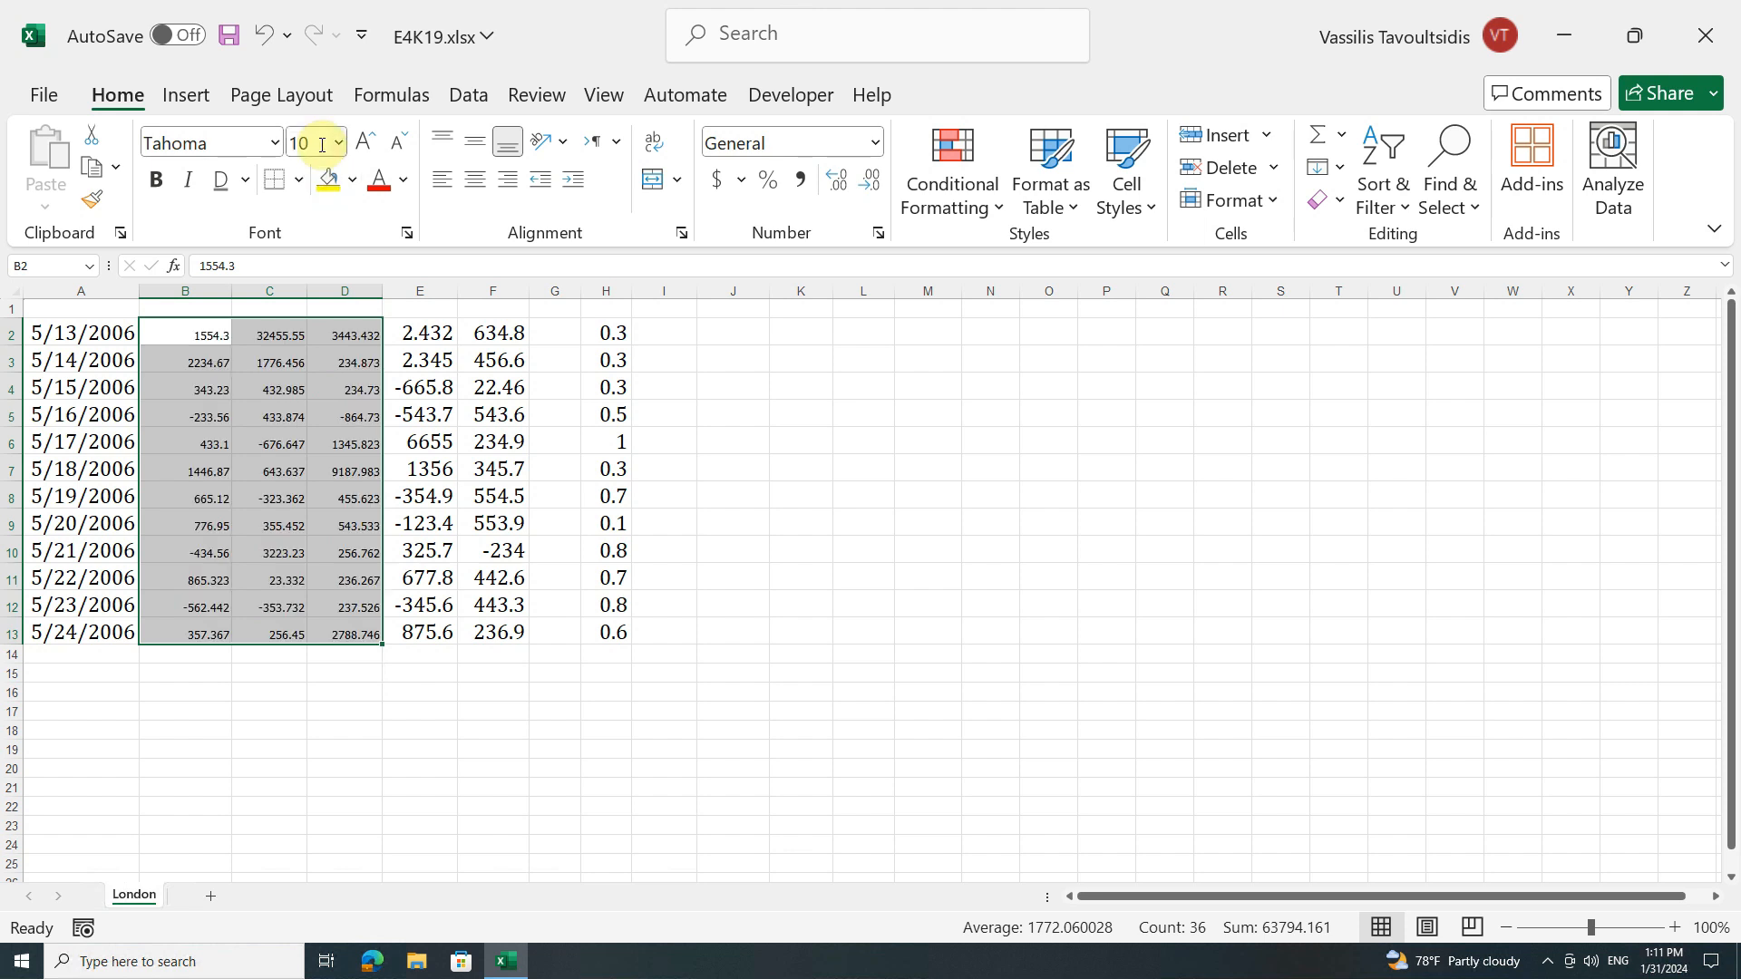
# Step: Apply a custom grey-teal font color, RGB 100, 145, 150 (#649196), to cells B2:D13
pyautogui.click(405, 193)
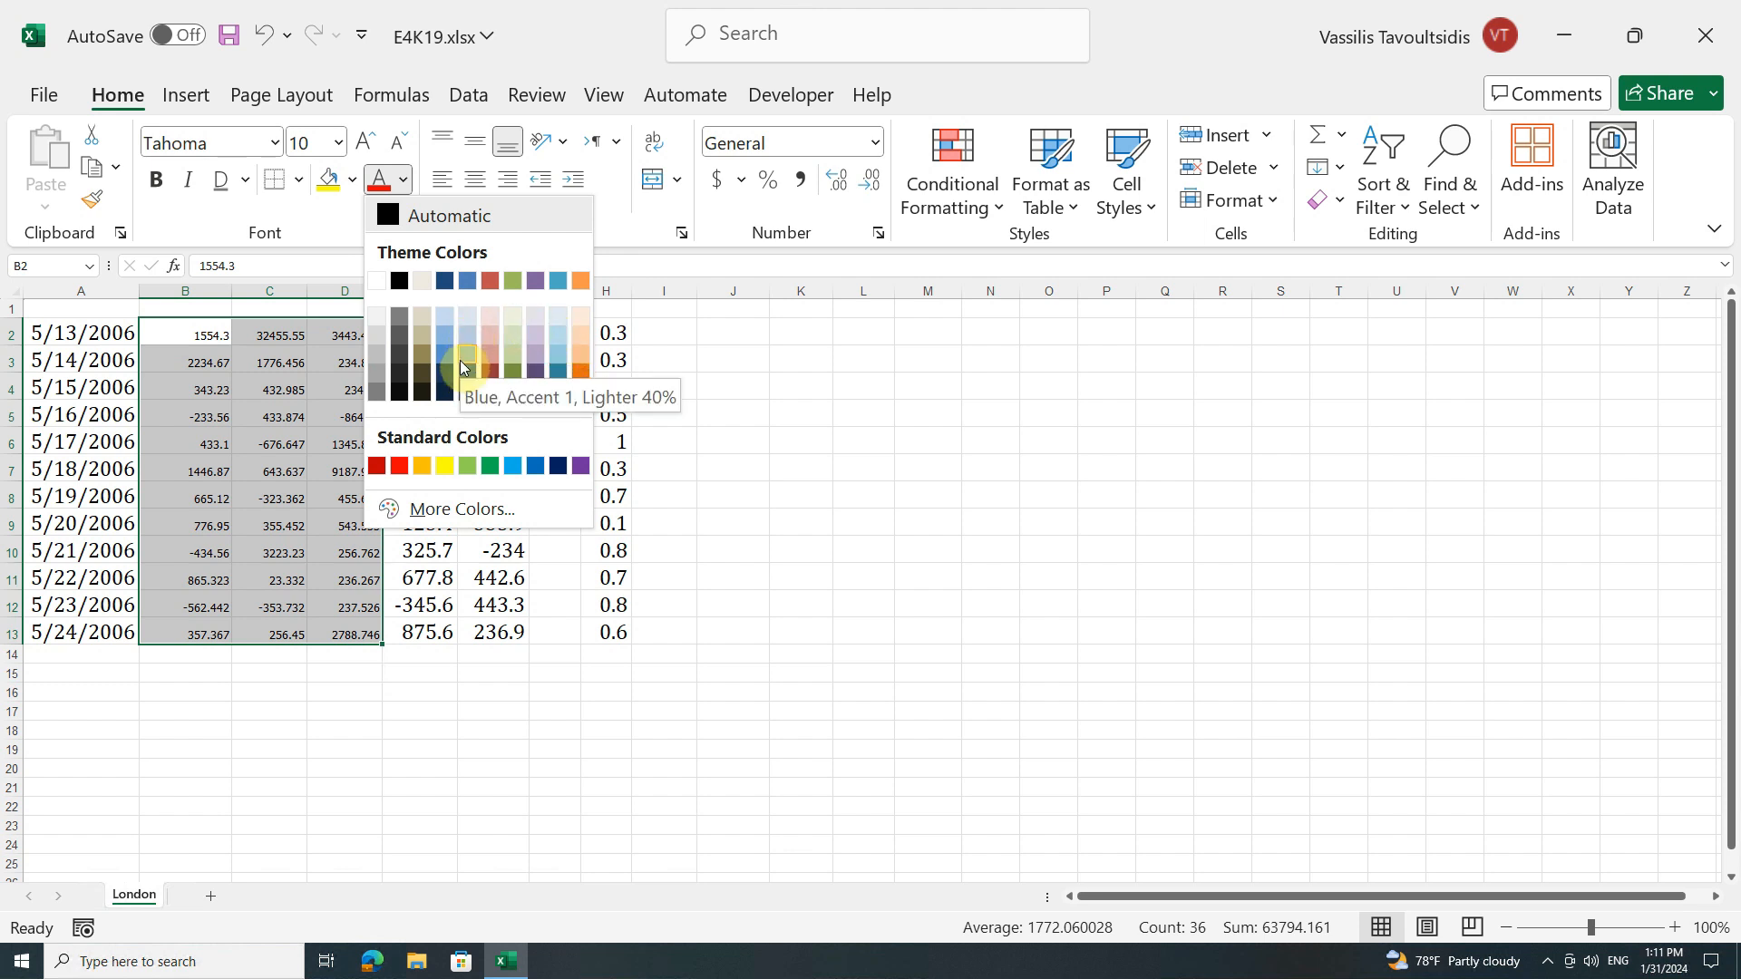
pyautogui.click(533, 516)
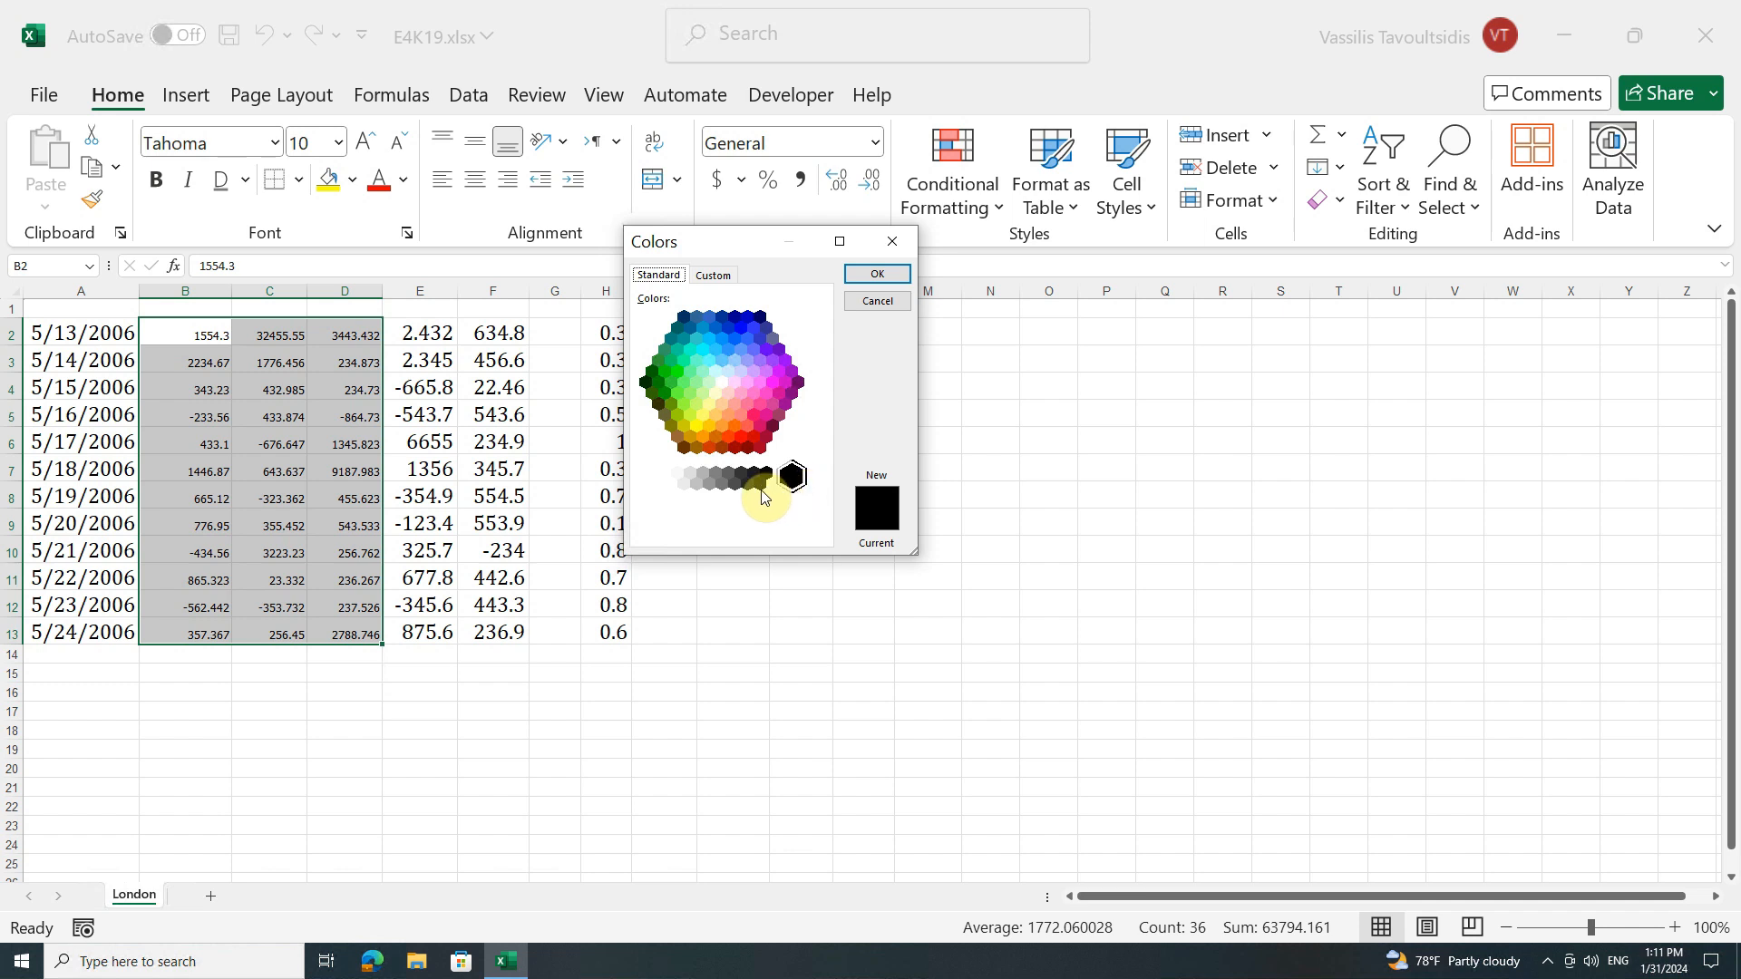
pyautogui.click(653, 483)
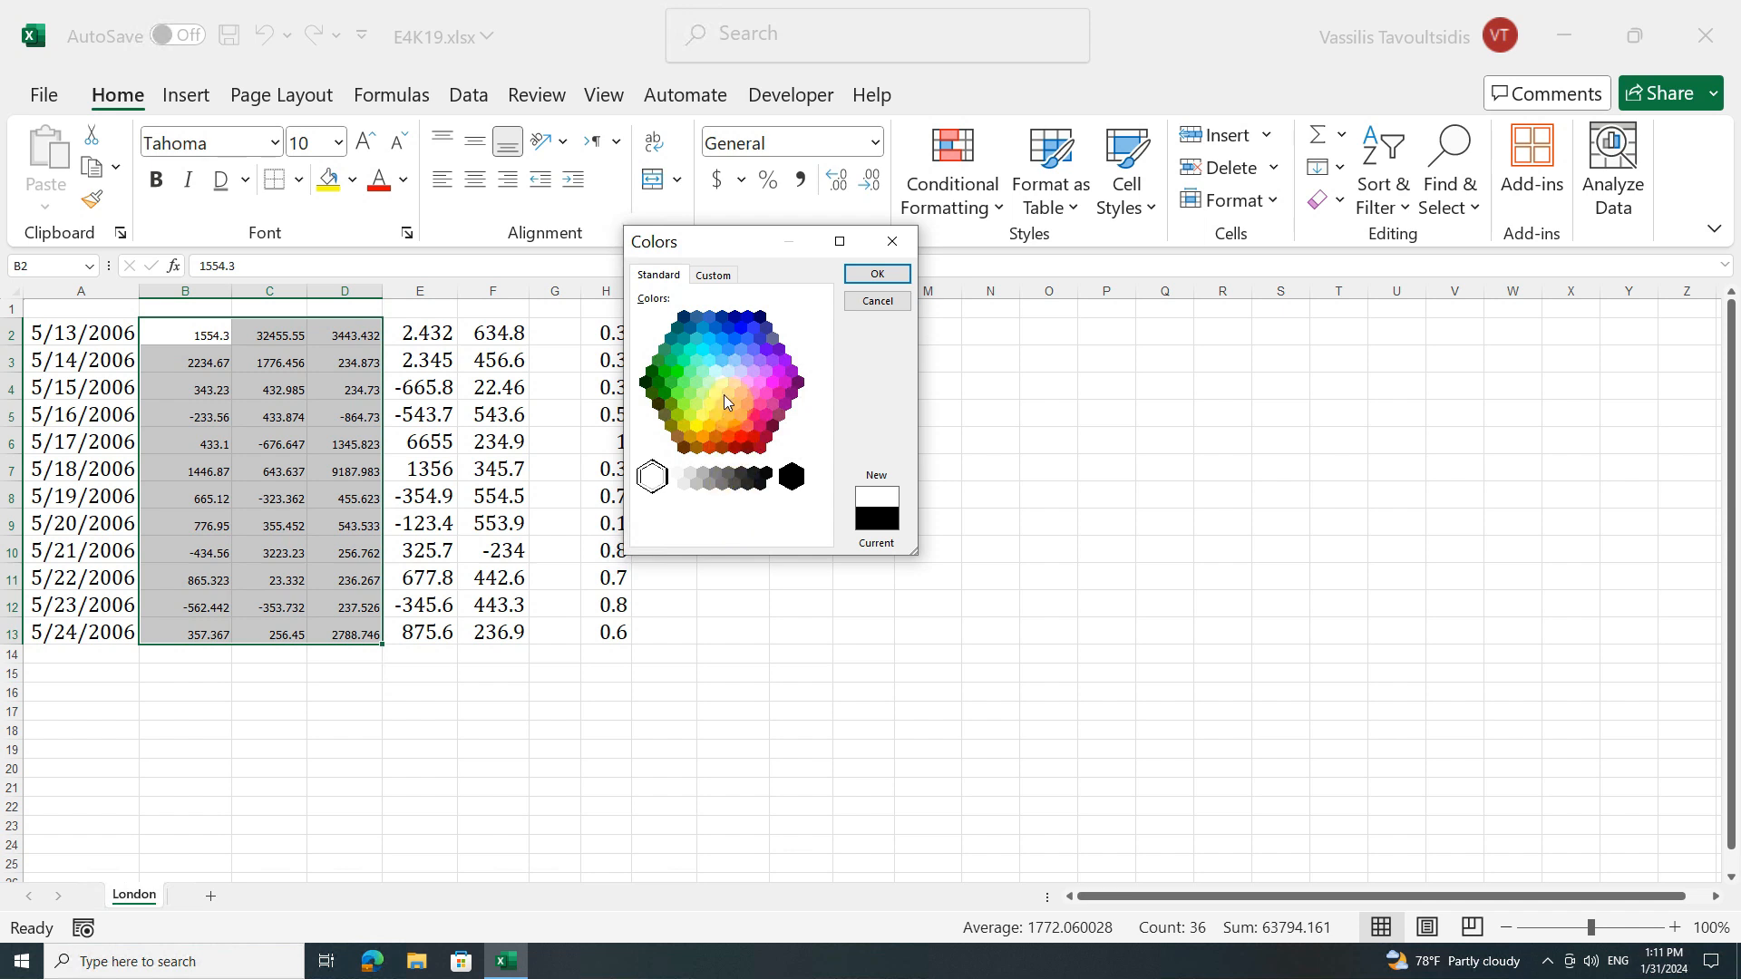
pyautogui.click(734, 286)
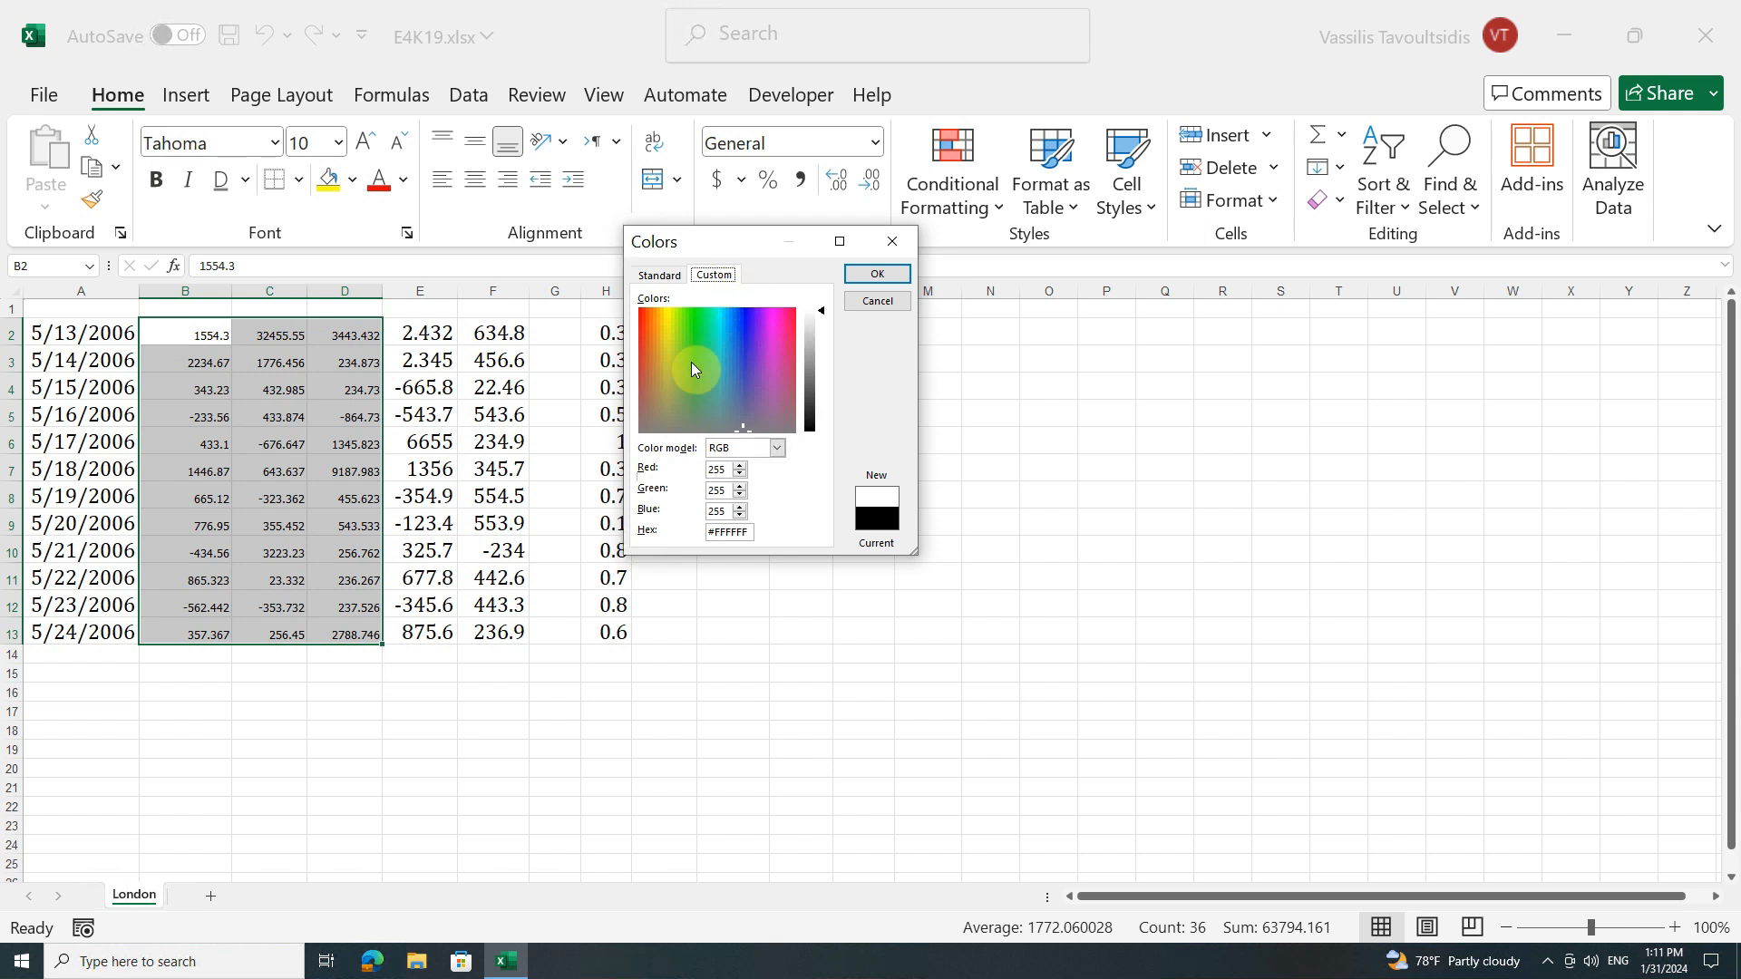
pyautogui.click(749, 338)
pyautogui.moveTo(760, 340)
pyautogui.mouseDown()
pyautogui.moveTo(690, 381)
pyautogui.moveTo(694, 407)
pyautogui.moveTo(749, 378)
pyautogui.moveTo(759, 389)
pyautogui.moveTo(739, 356)
pyautogui.mouseUp()
pyautogui.moveTo(827, 308); pyautogui.dragTo(722, 410)
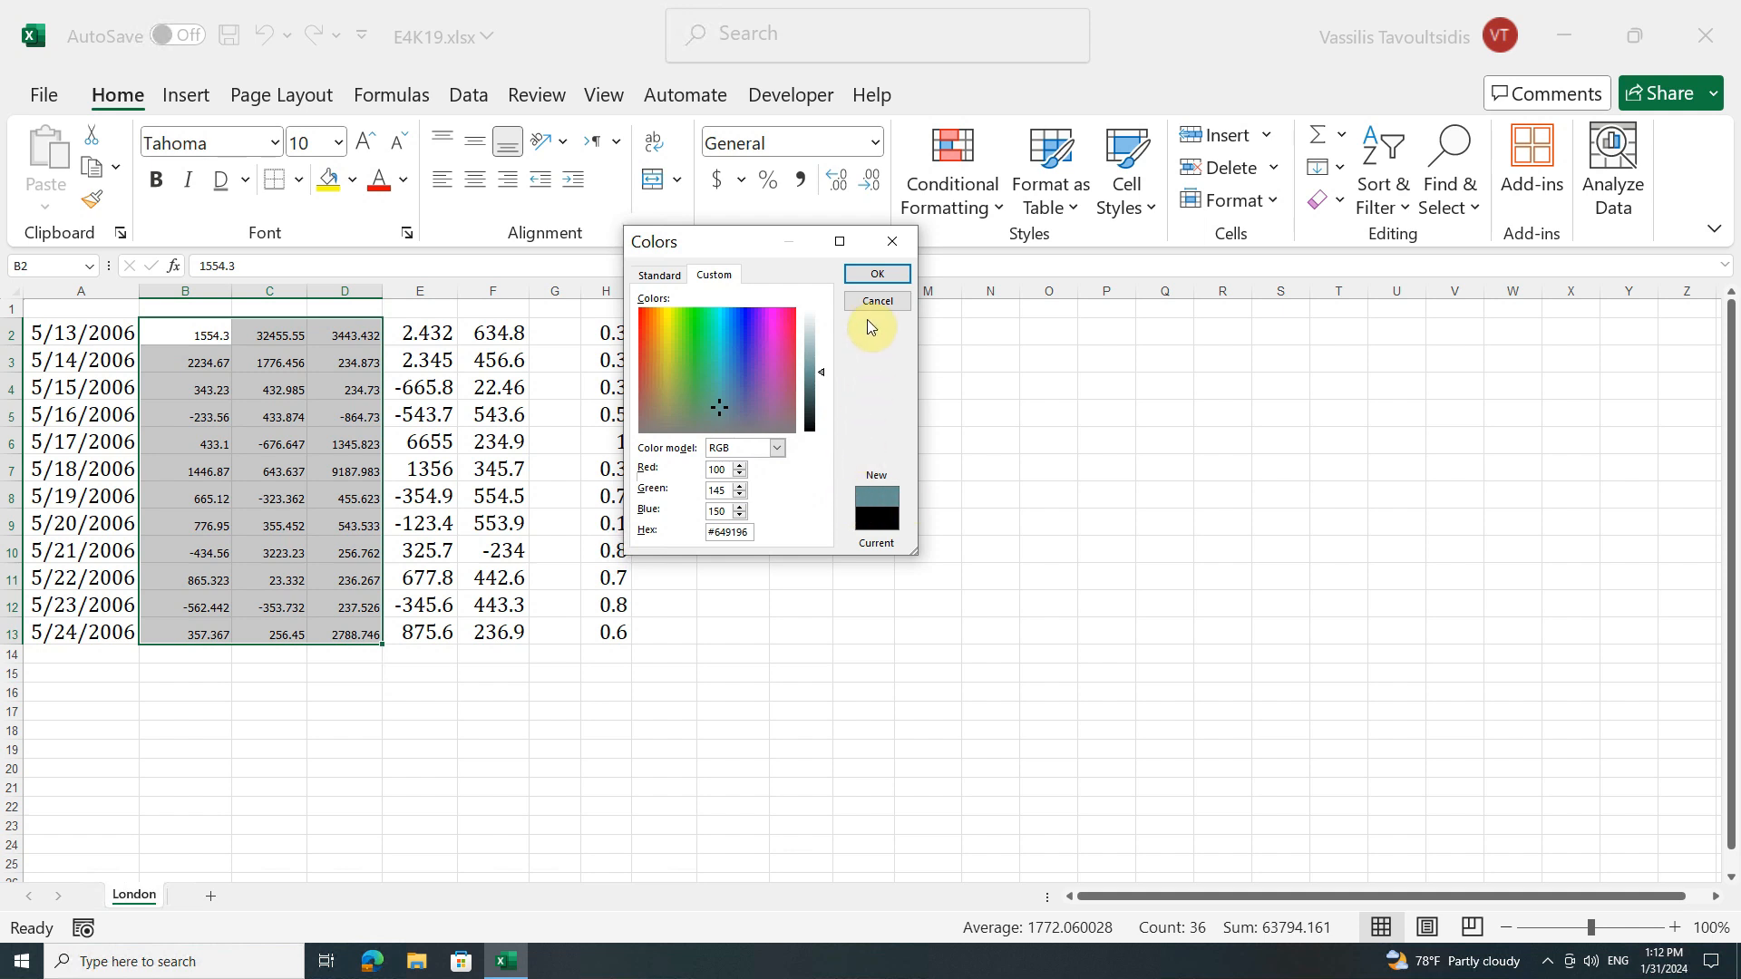
pyautogui.click(877, 274)
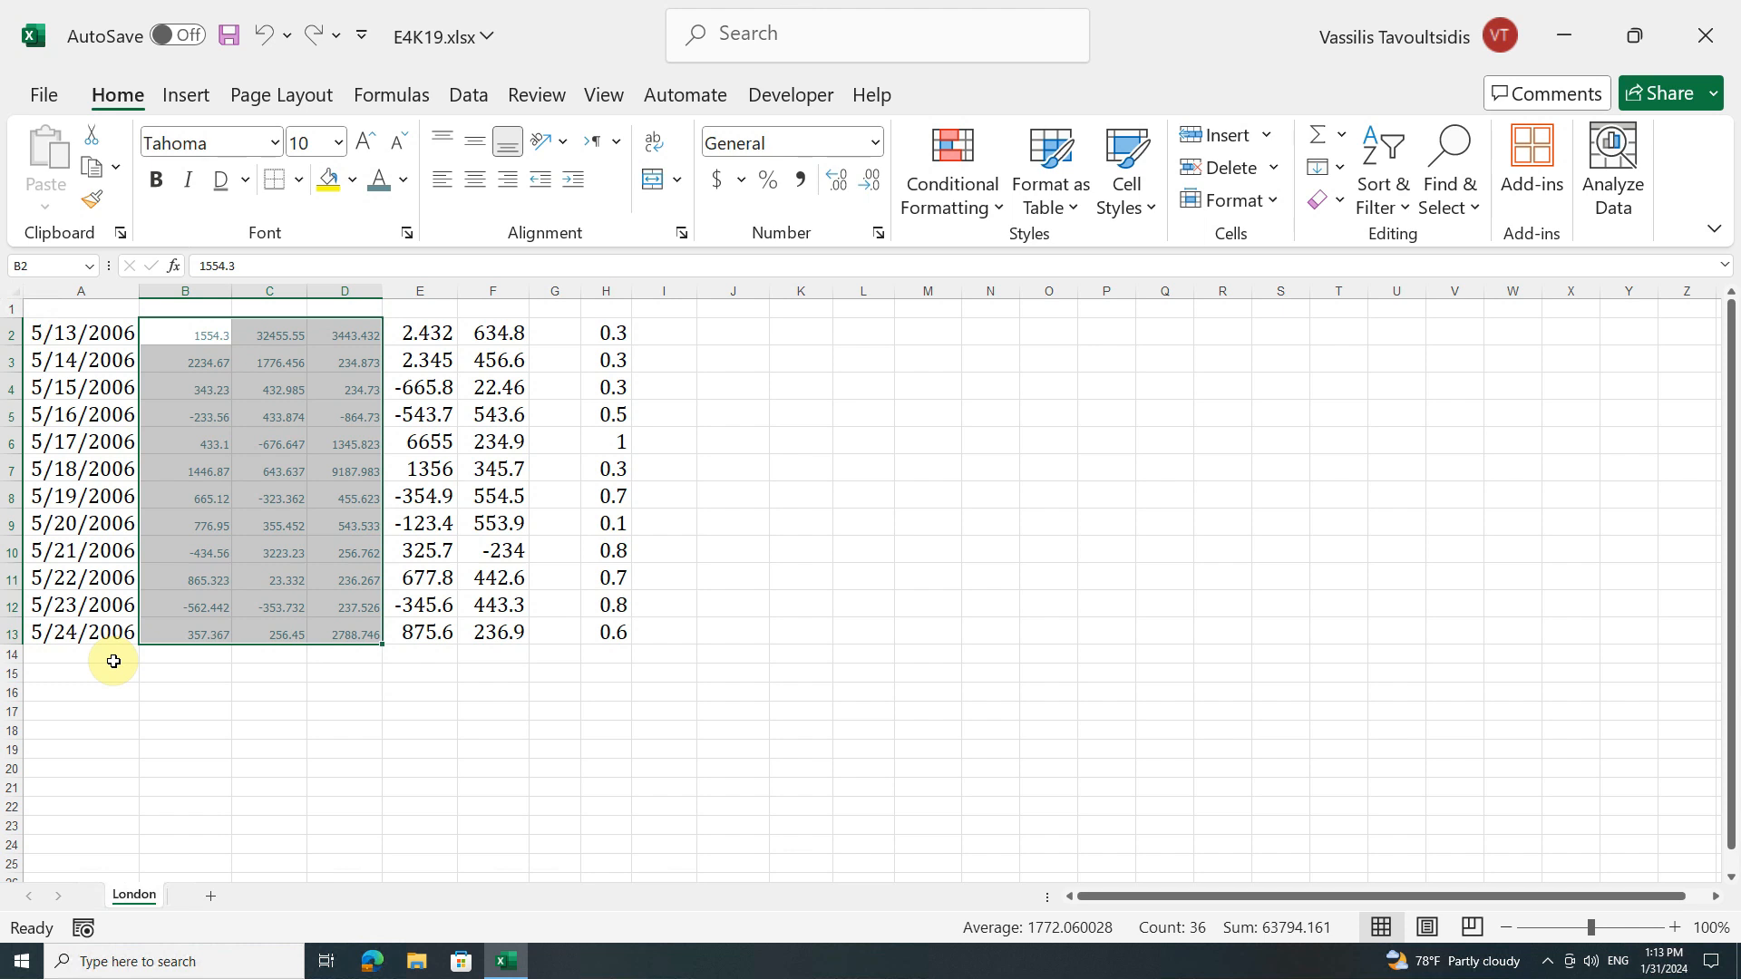
# Step: Apply a Double Accounting underline and strikethrough to cells B2:D13 through the detailed font settings
pyautogui.click(412, 234)
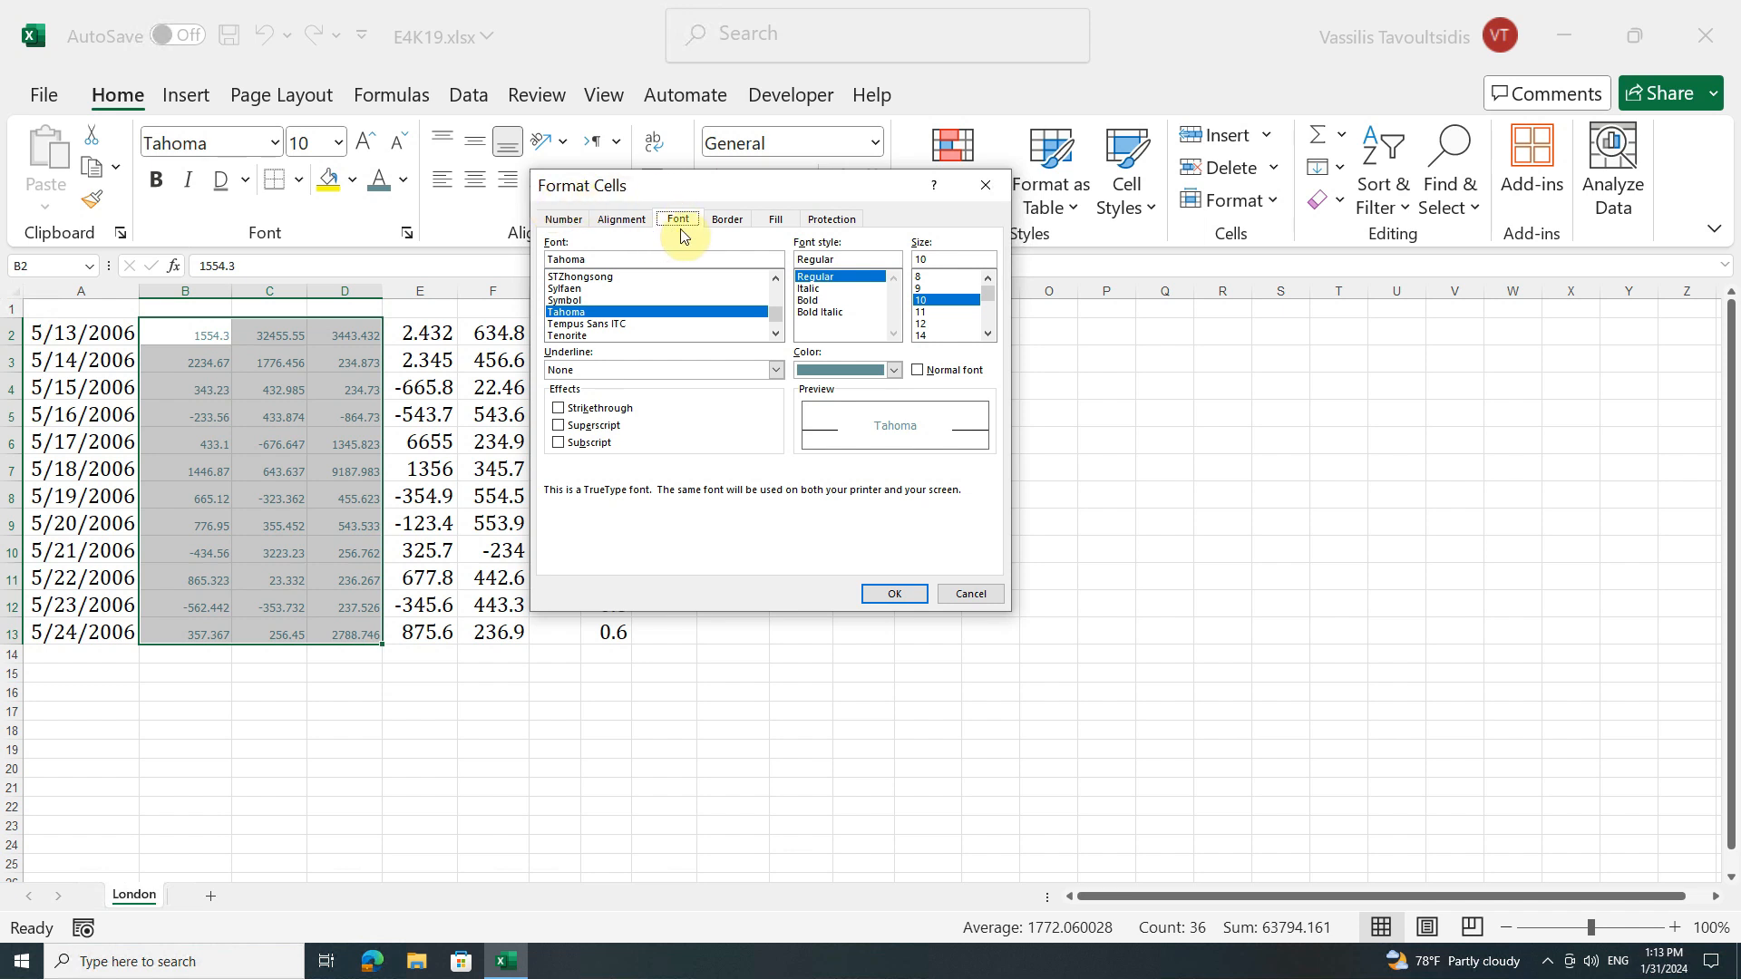
pyautogui.click(568, 220)
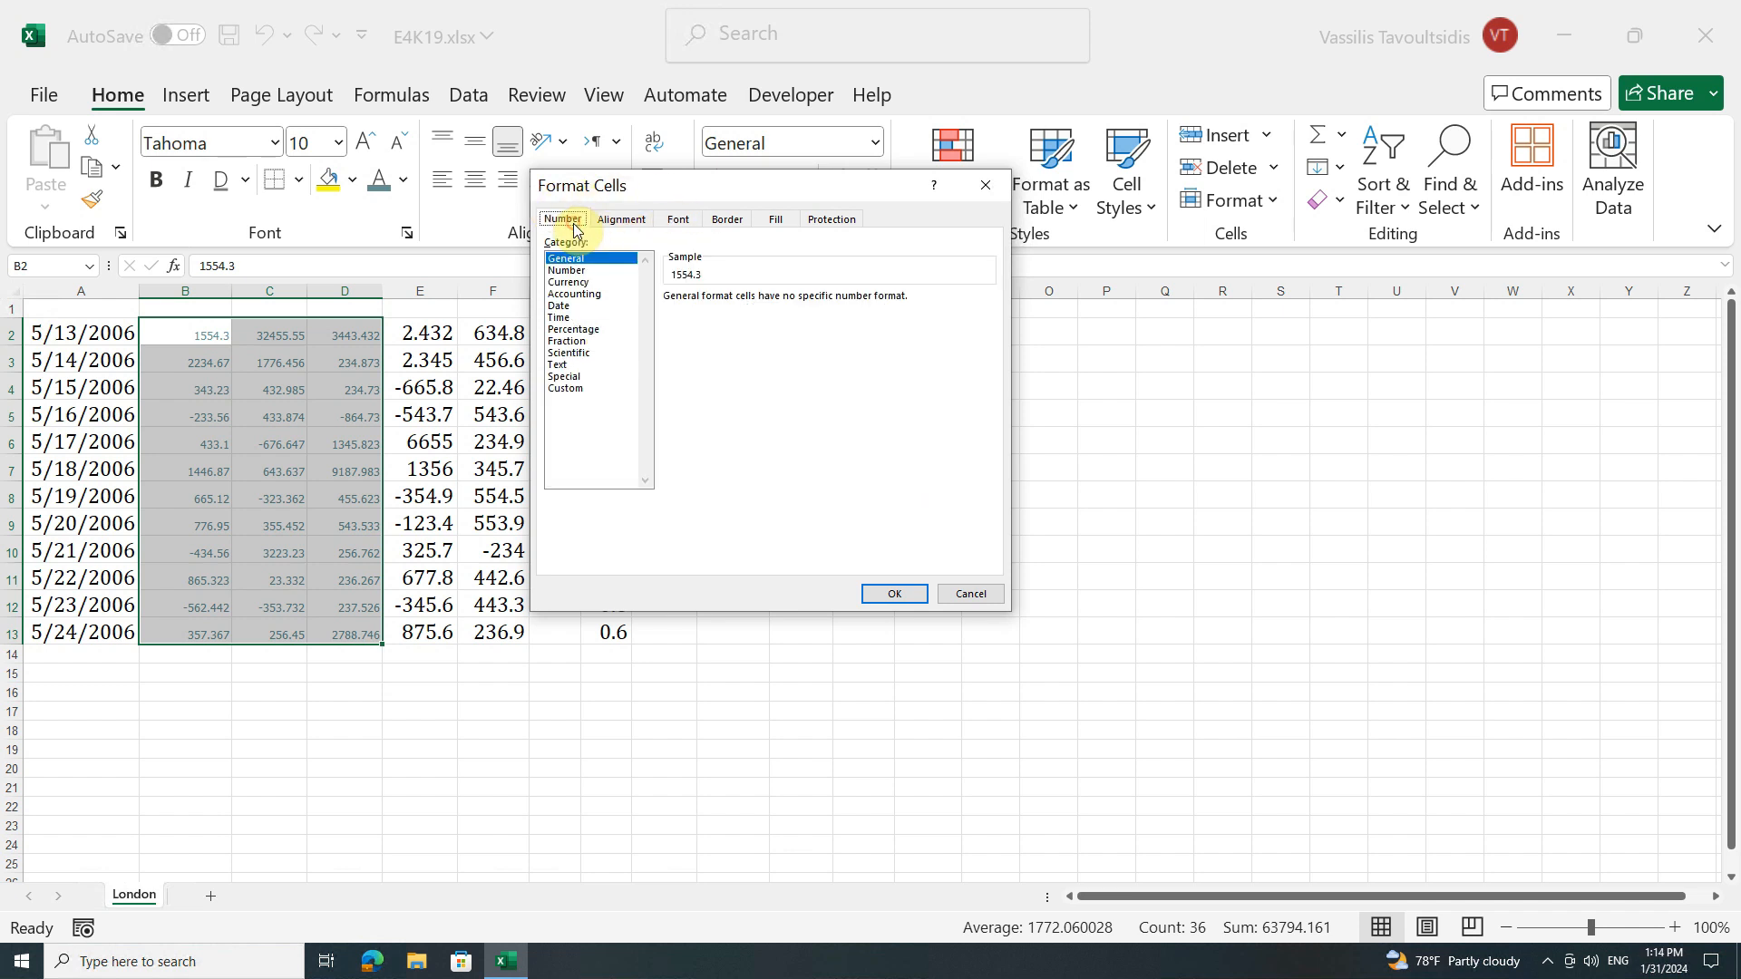
pyautogui.click(660, 224)
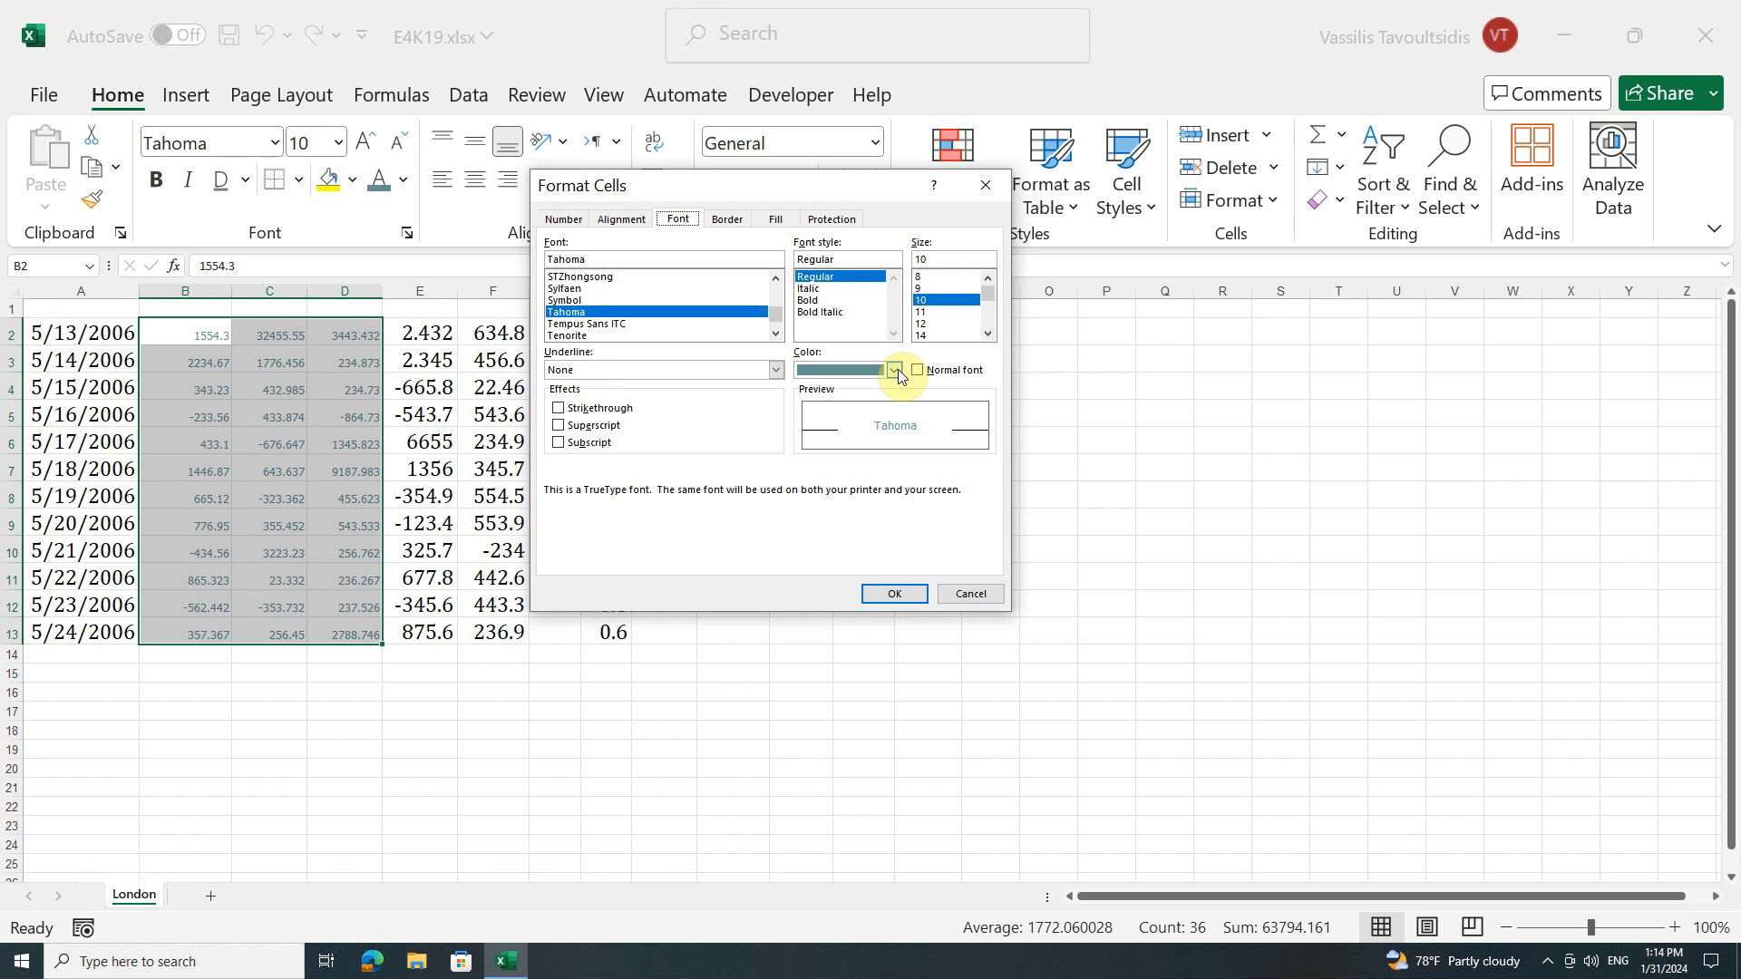
pyautogui.click(778, 369)
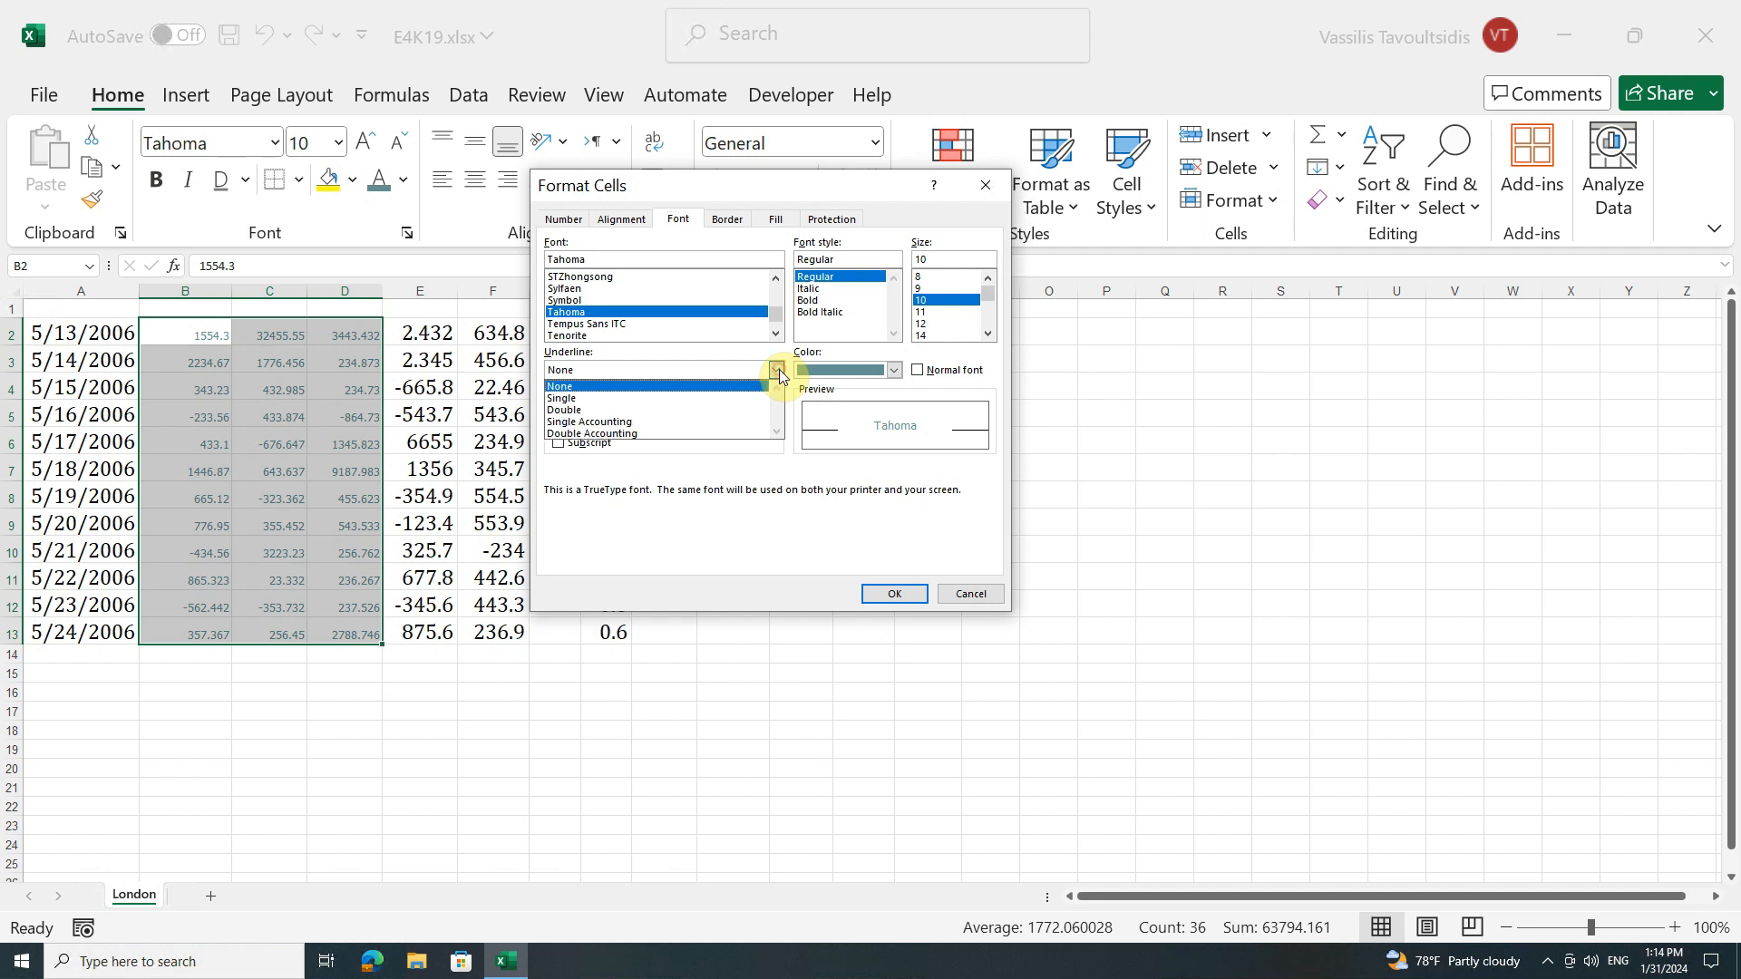
pyautogui.click(733, 432)
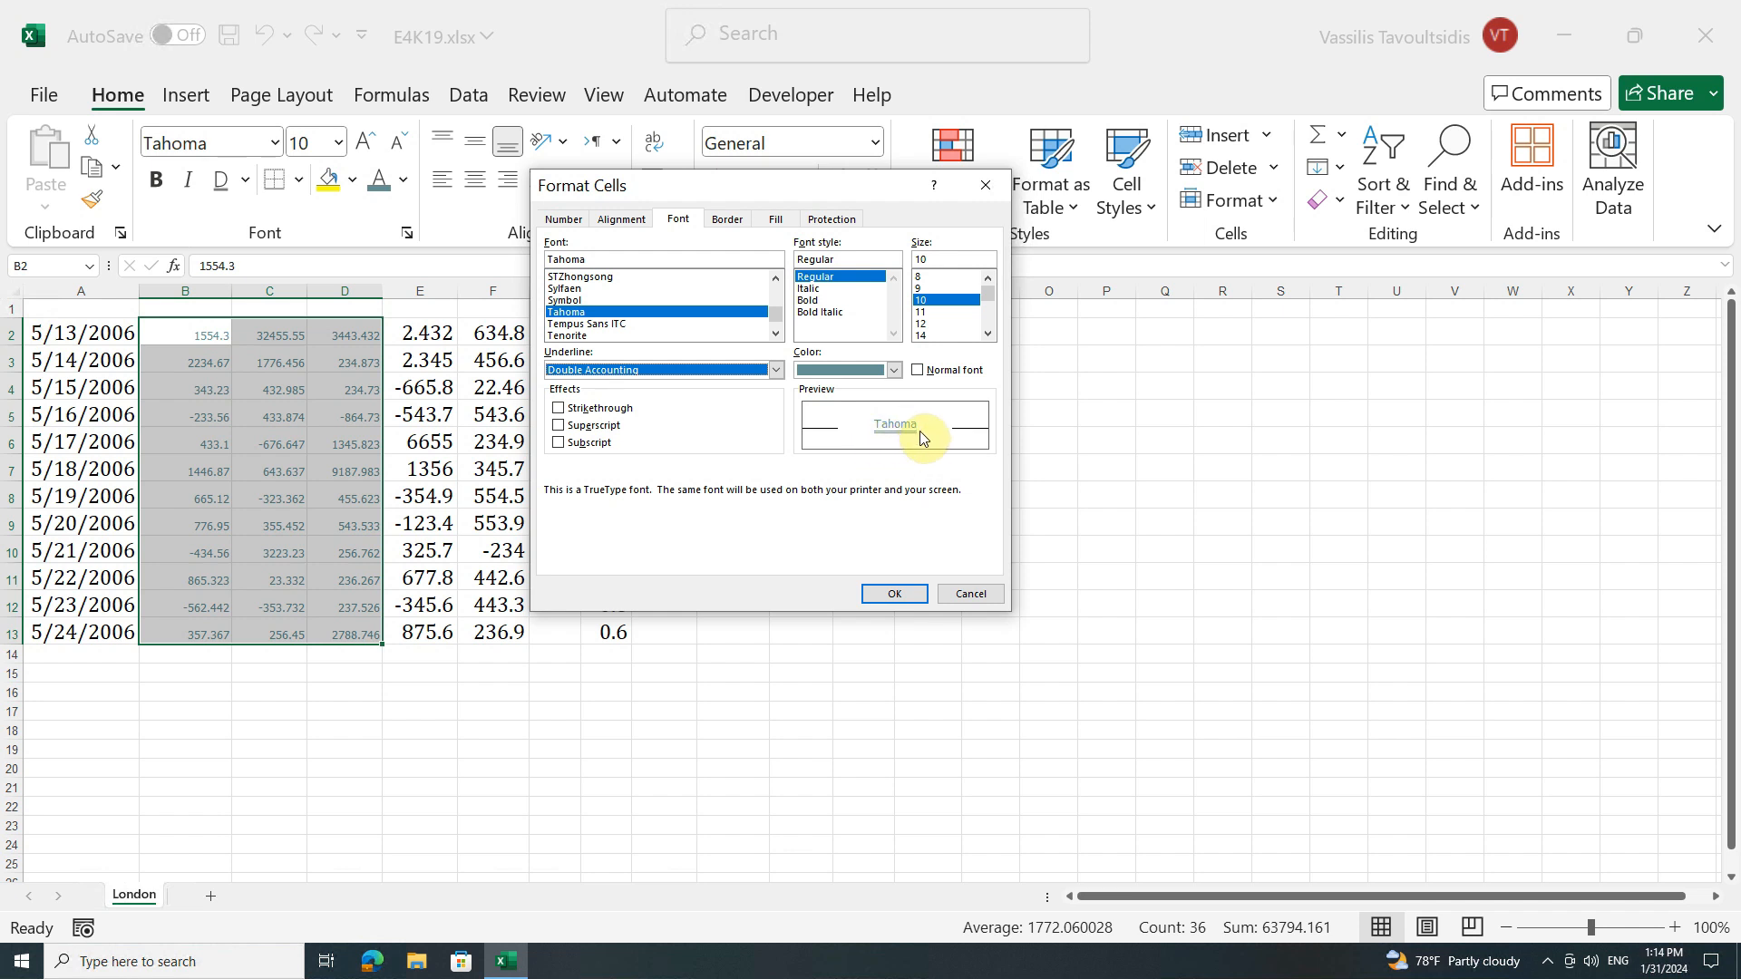
pyautogui.click(776, 369)
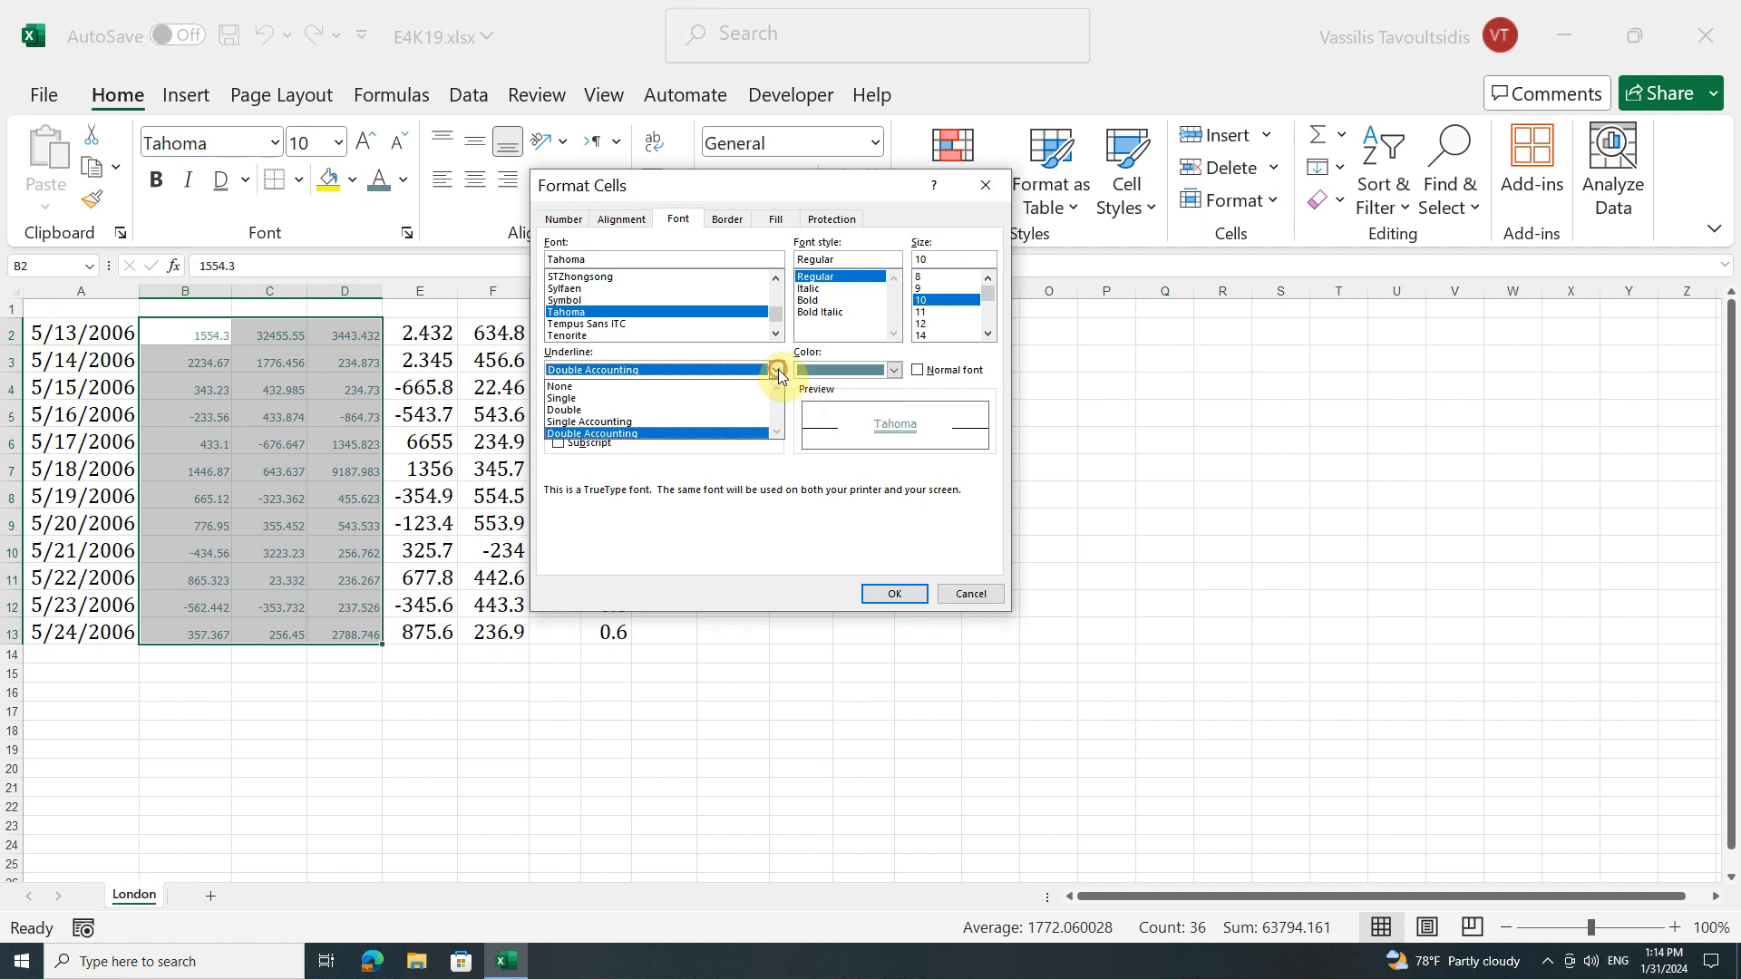
pyautogui.click(685, 410)
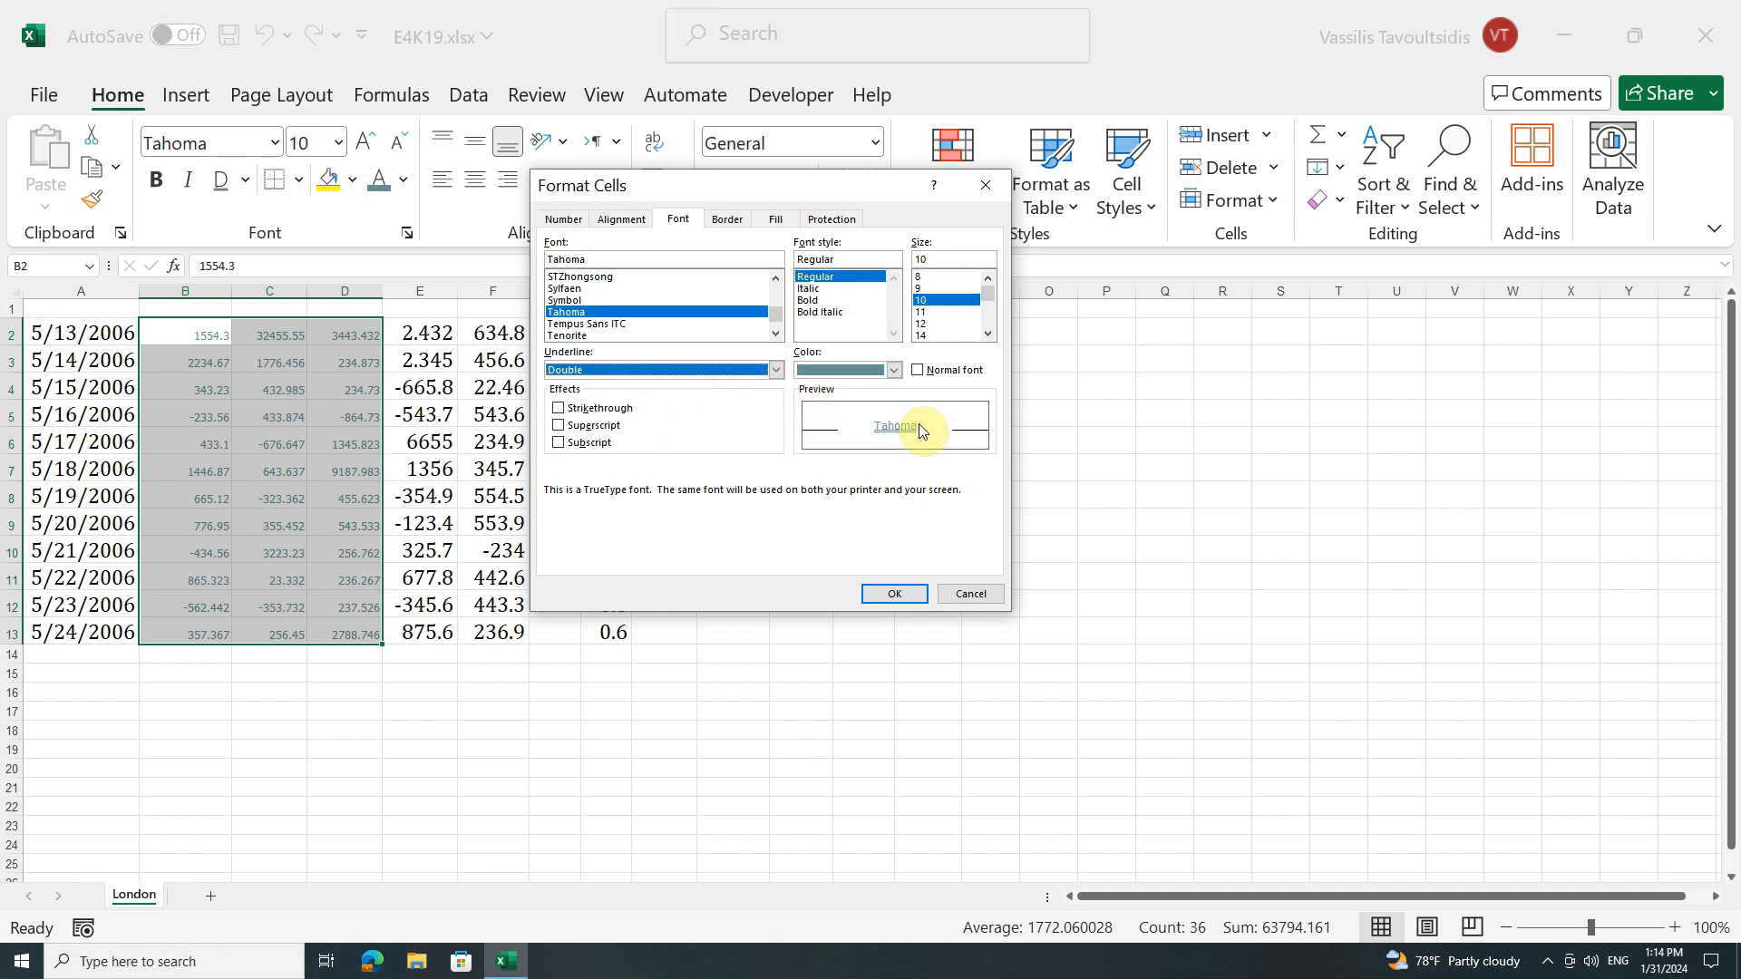
pyautogui.click(778, 369)
pyautogui.click(718, 434)
pyautogui.click(559, 409)
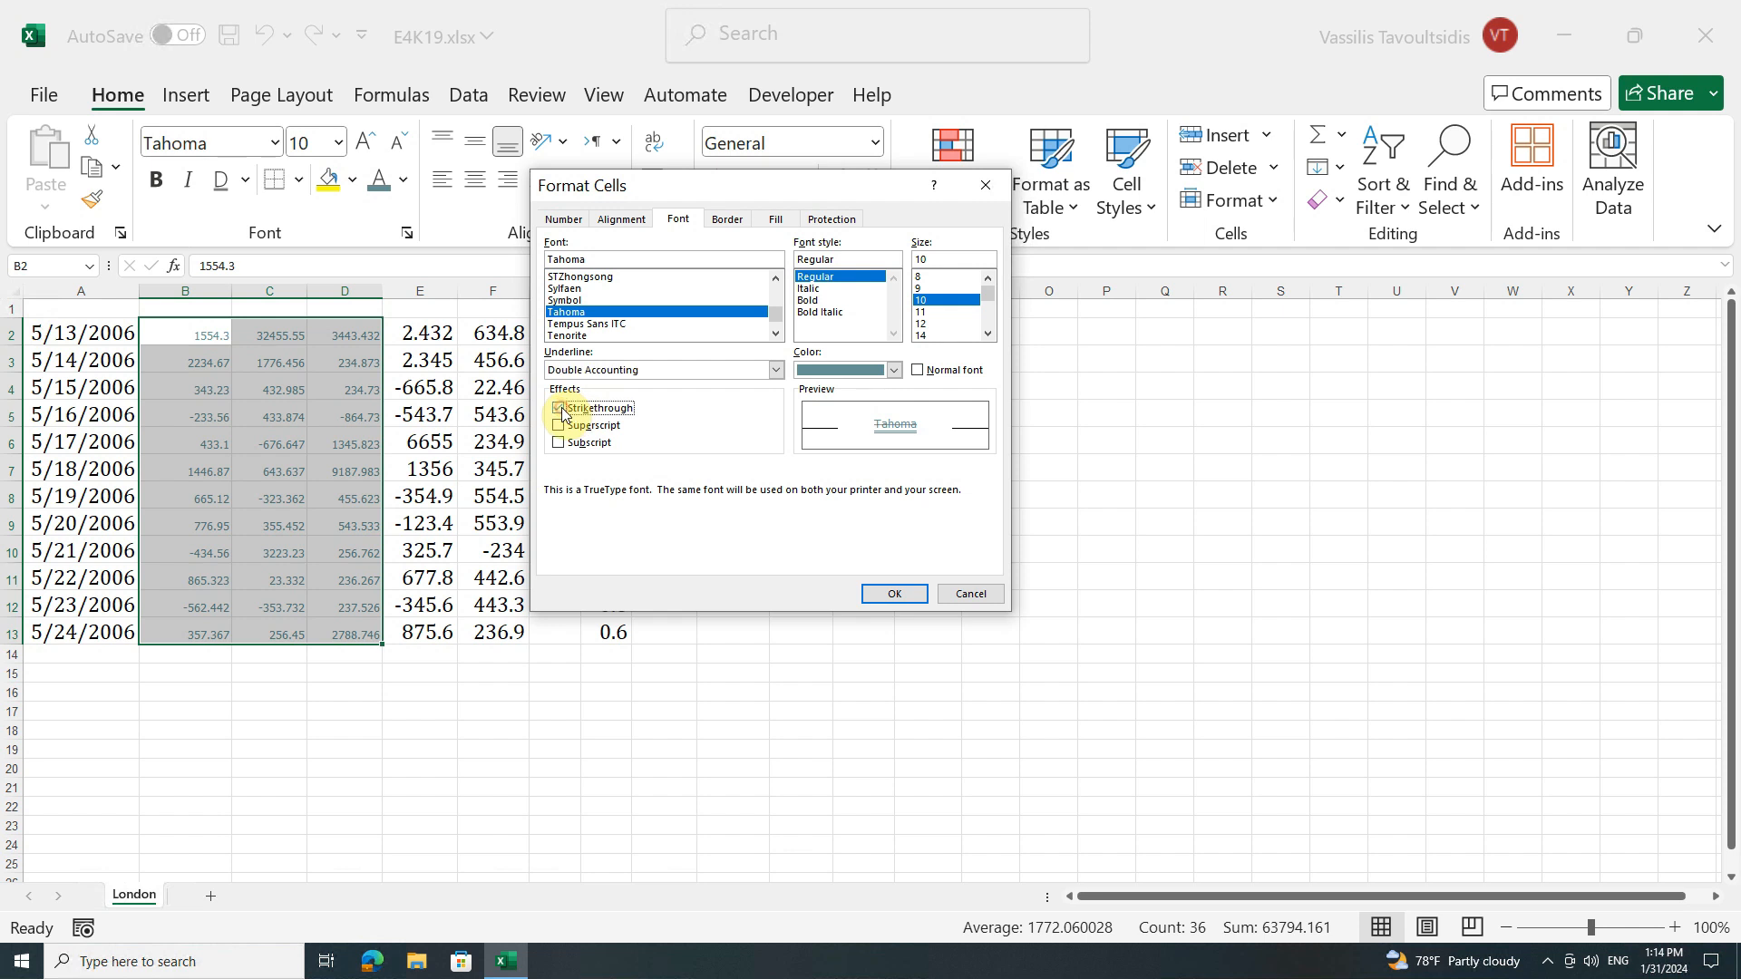
pyautogui.click(873, 592)
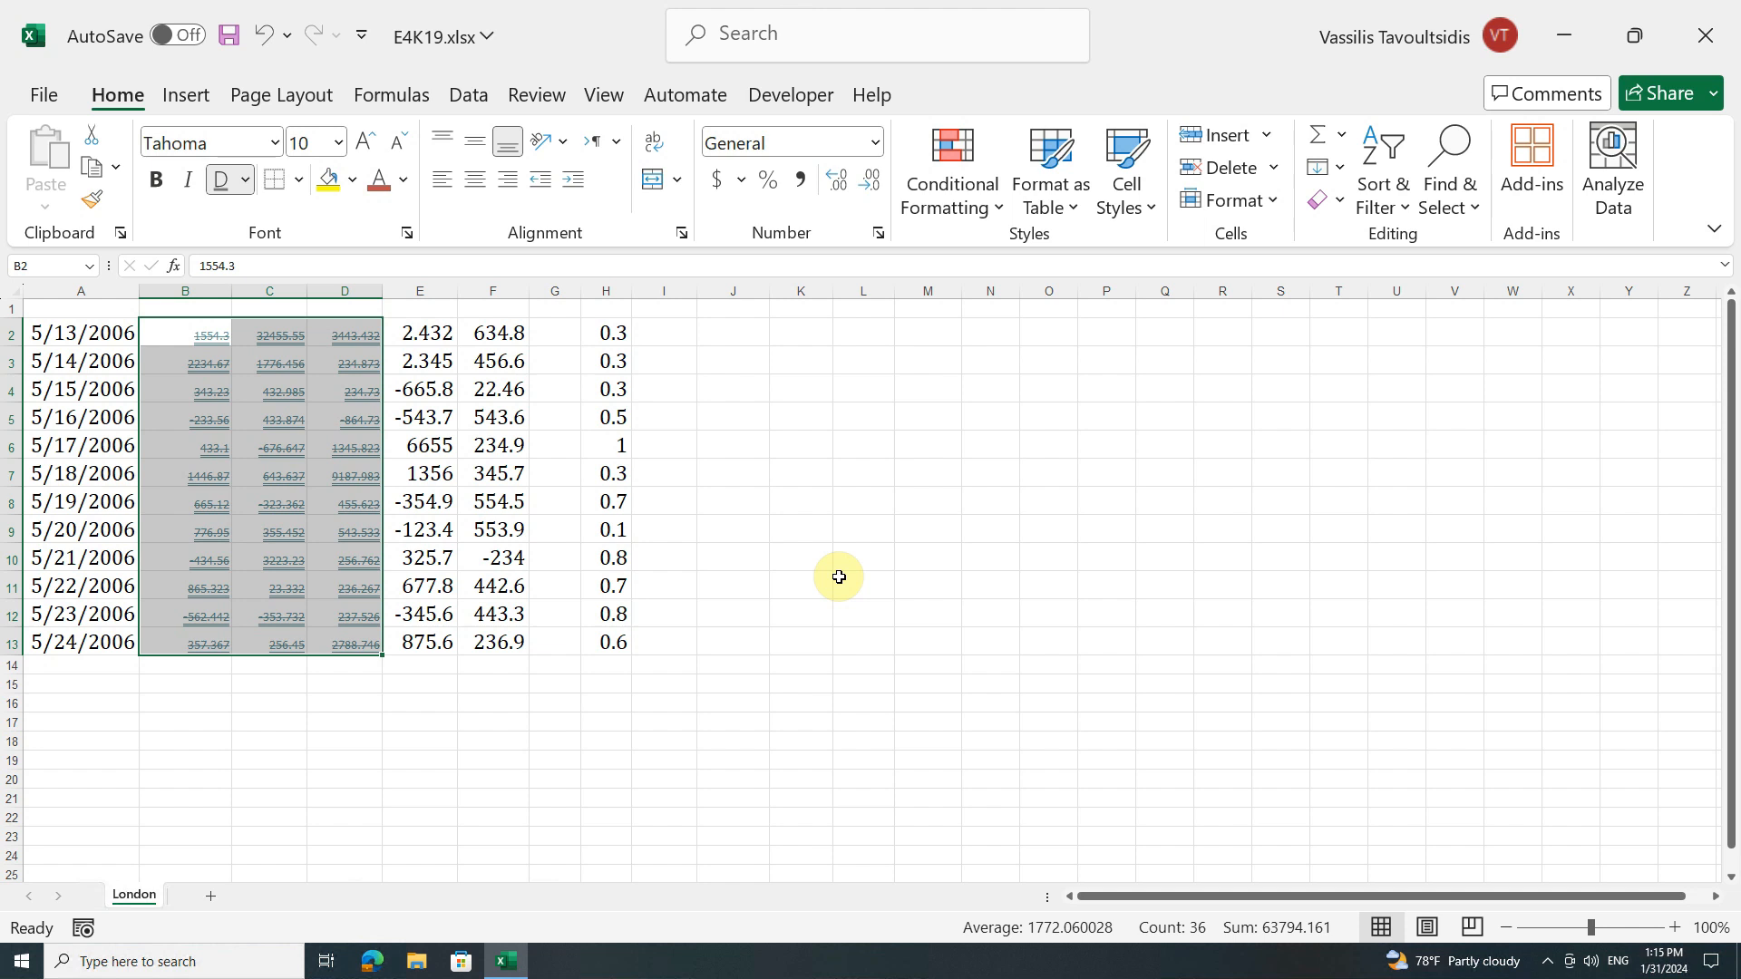
# Step: Copy the formatting of cell B2 onto cells H2:H4 with Format Painter
pyautogui.click(161, 336)
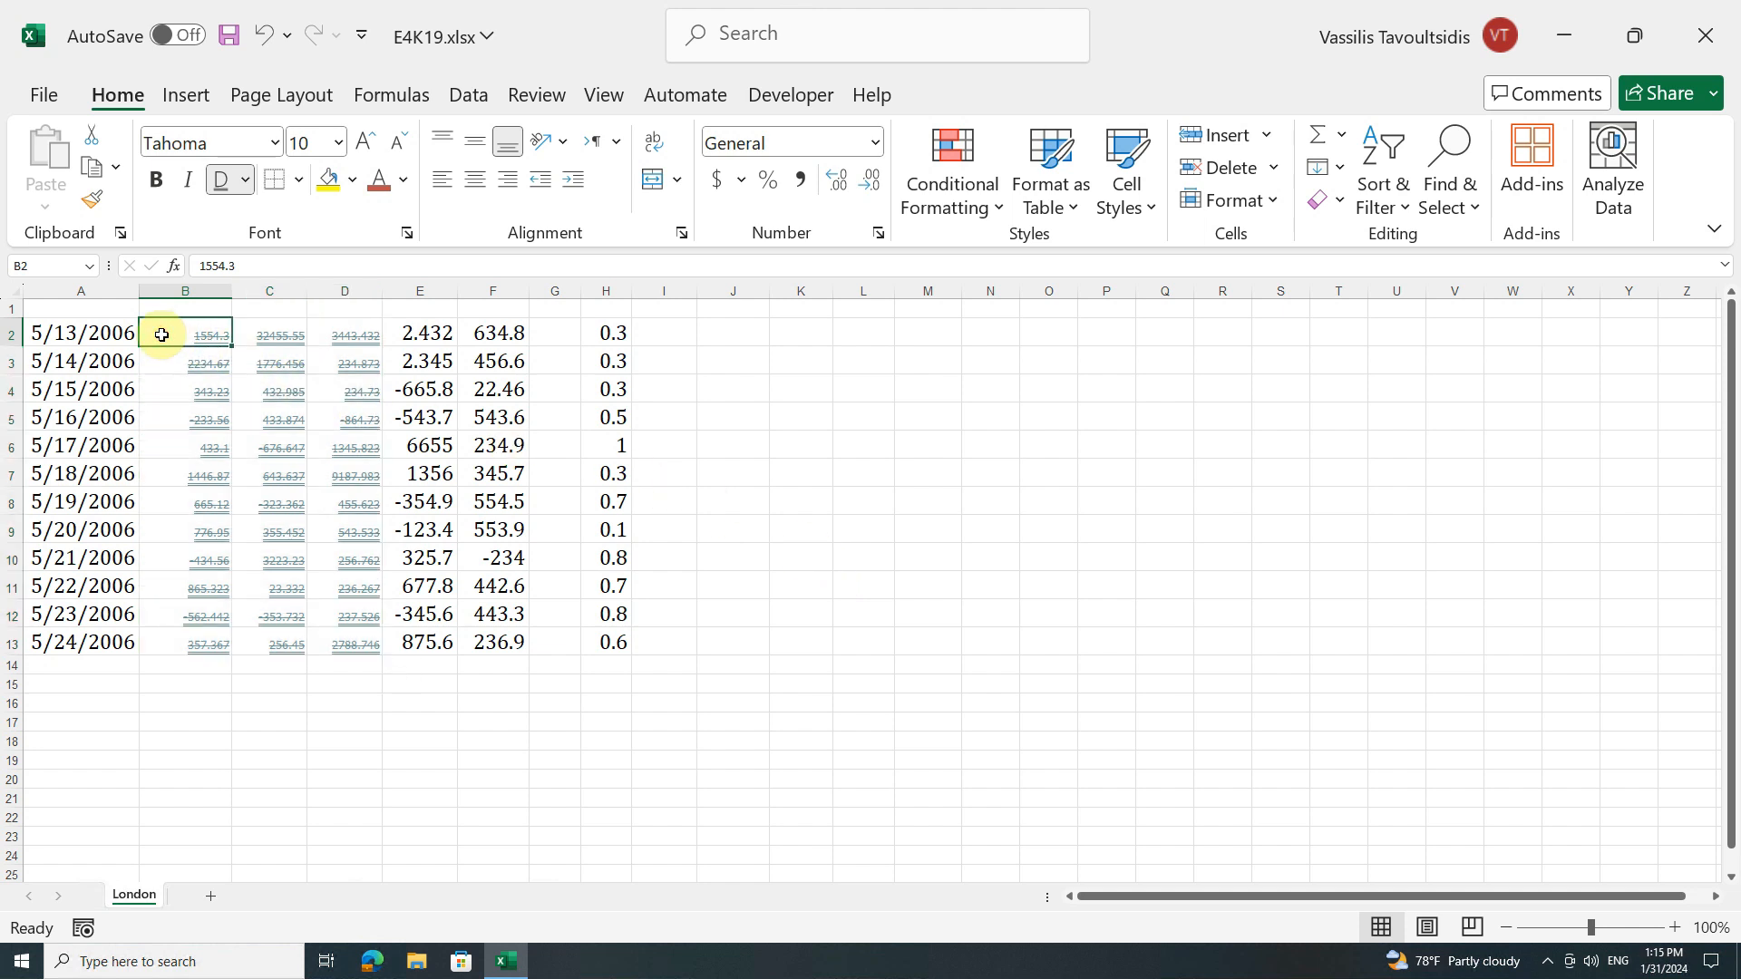
pyautogui.click(94, 201)
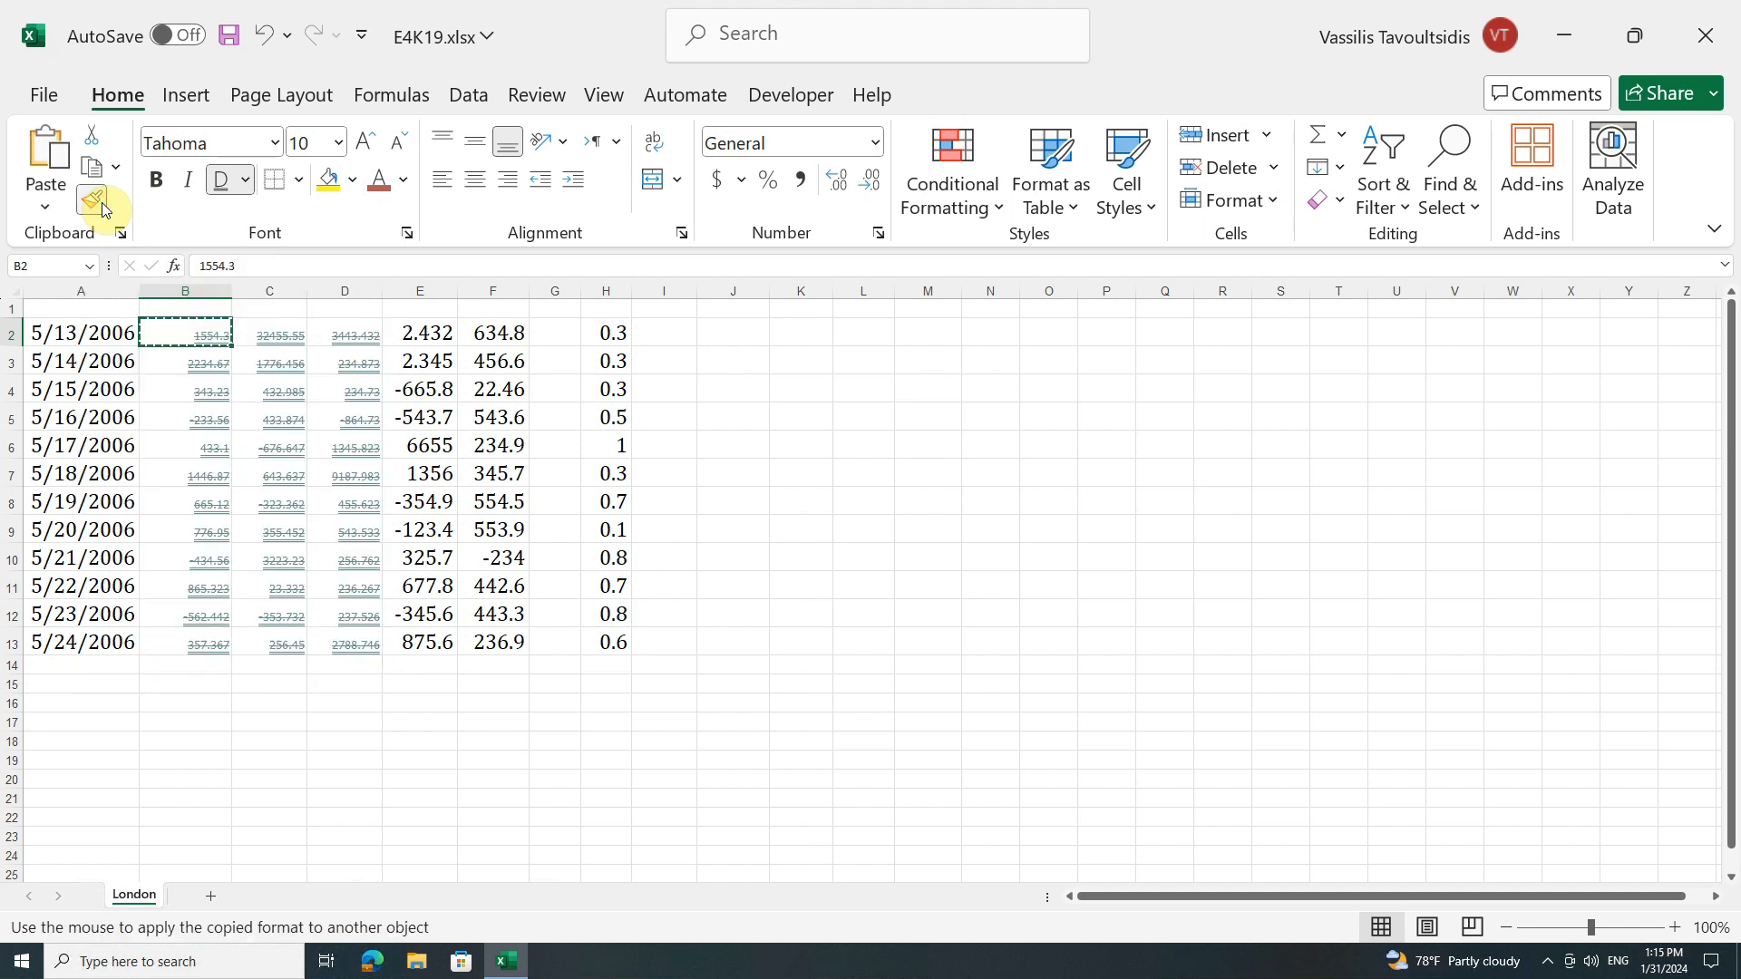
pyautogui.click(596, 338)
pyautogui.moveTo(596, 338); pyautogui.dragTo(599, 387)
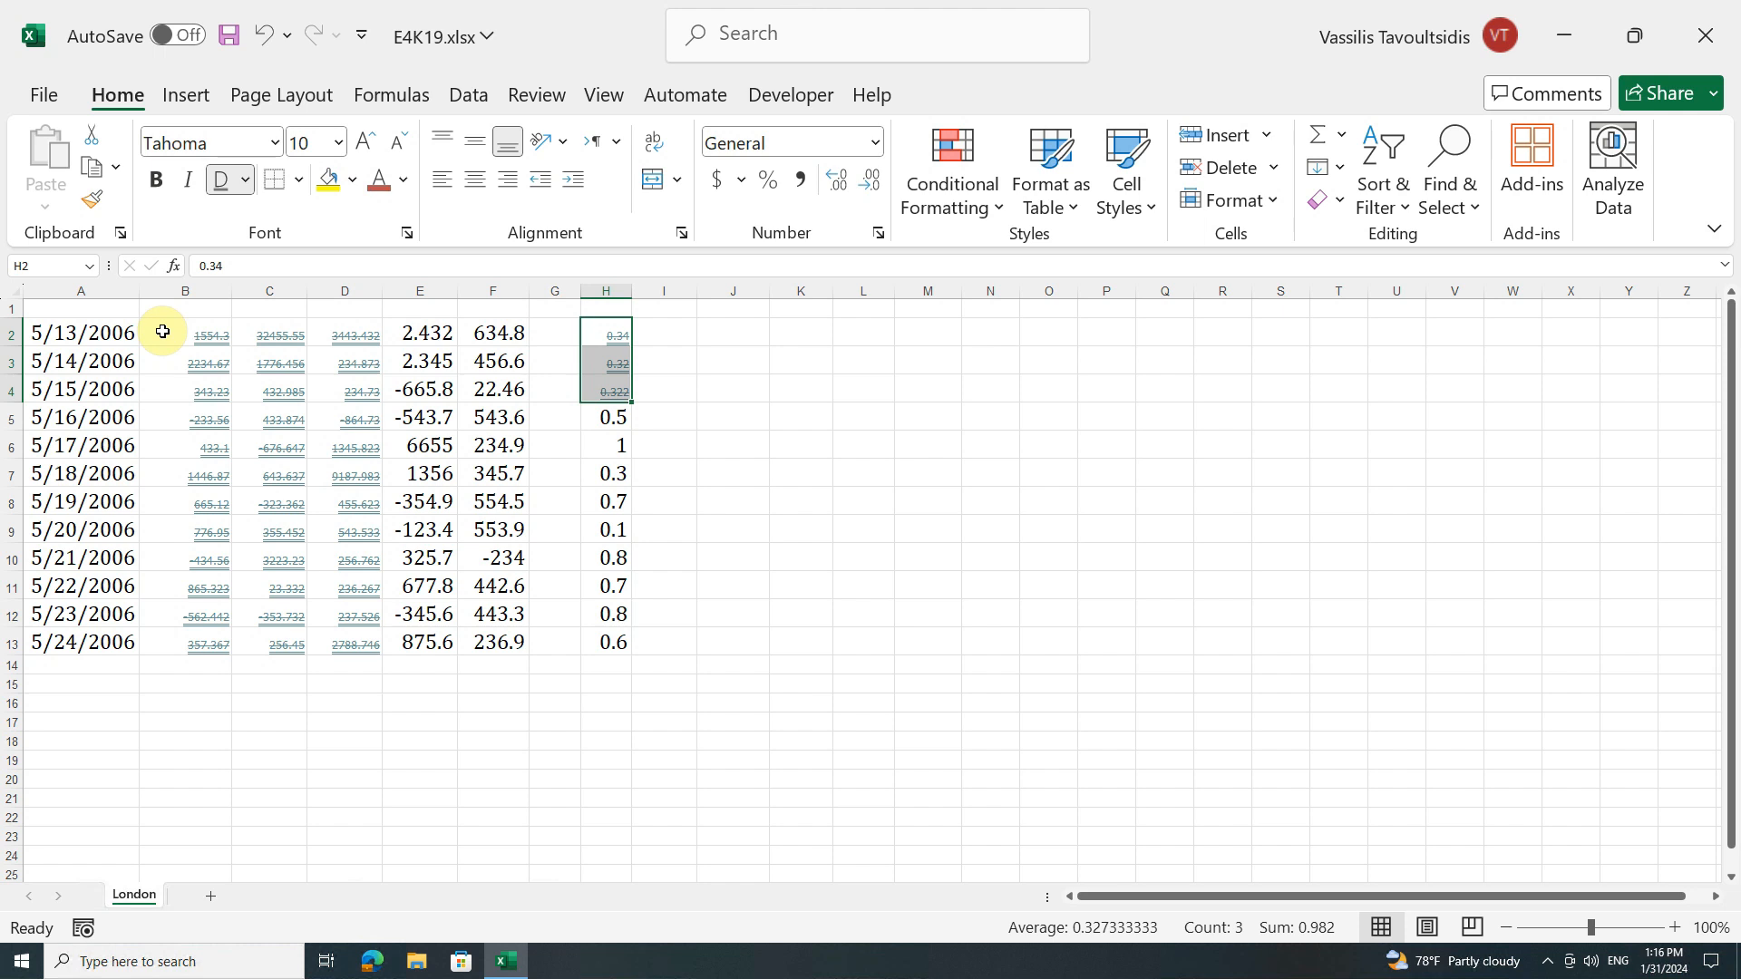
pyautogui.moveTo(594, 338)
pyautogui.mouseDown()
pyautogui.moveTo(590, 392)
pyautogui.moveTo(585, 334)
pyautogui.mouseUp()
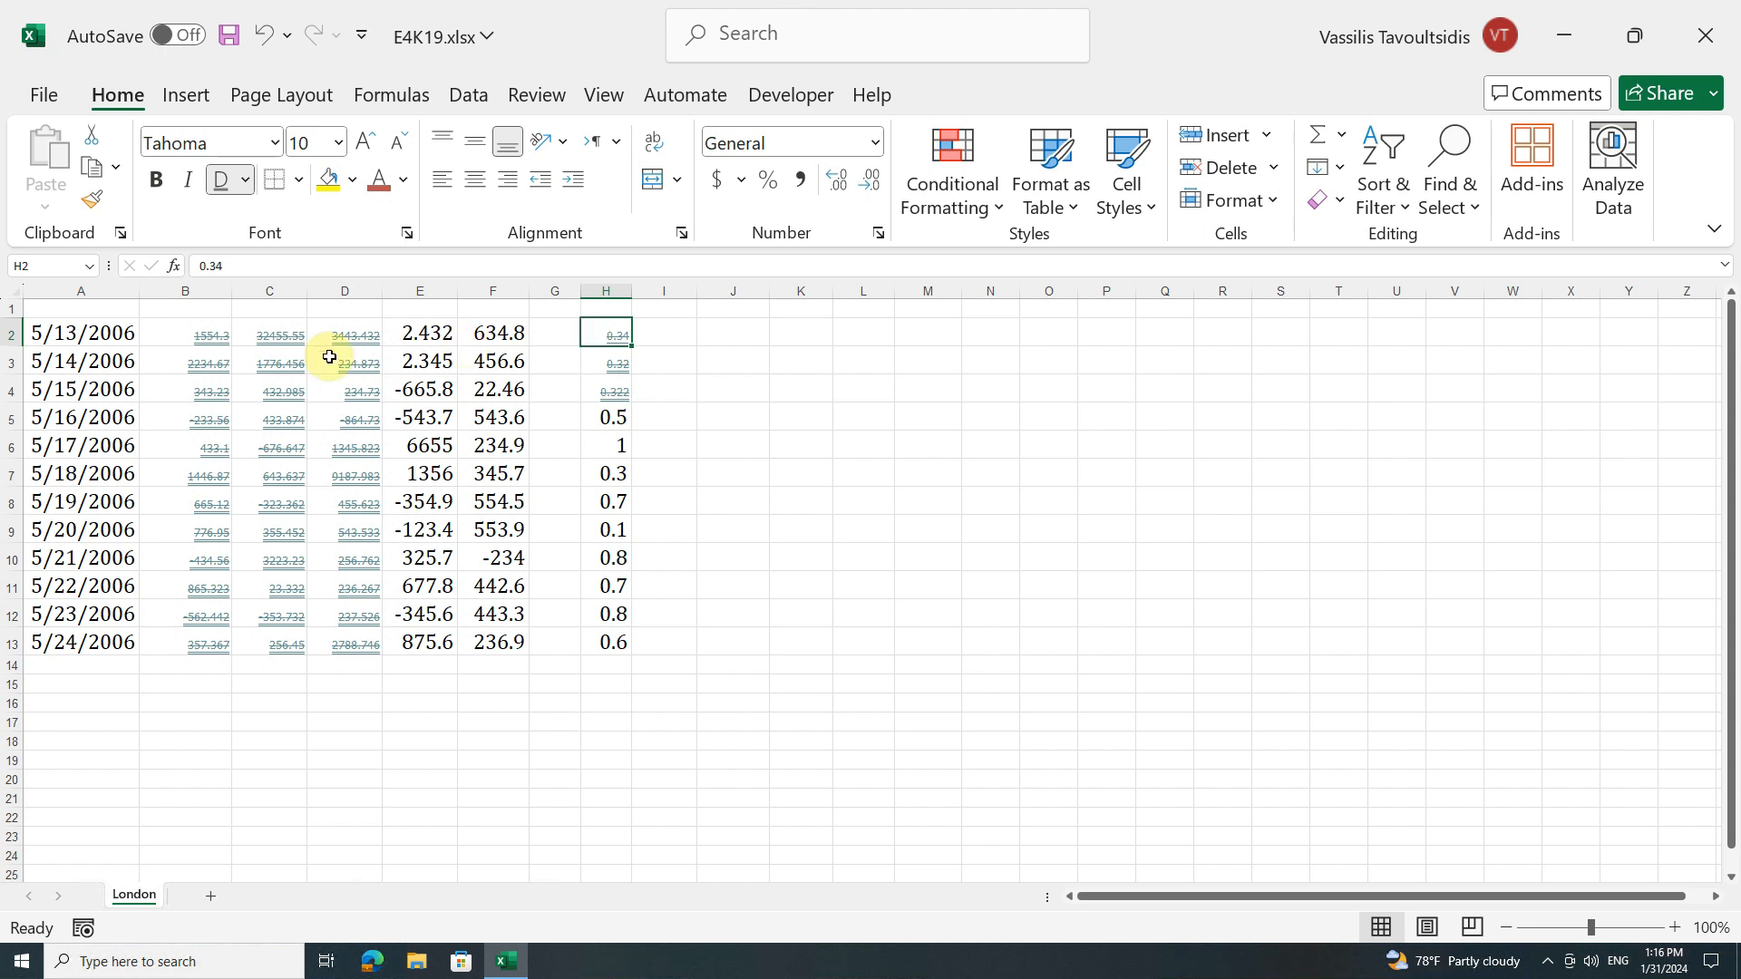
# Step: Try copying the formatting of cells B2:B13 onto E2:E13 with Format Painter, and undo it
pyautogui.moveTo(168, 338); pyautogui.dragTo(175, 641)
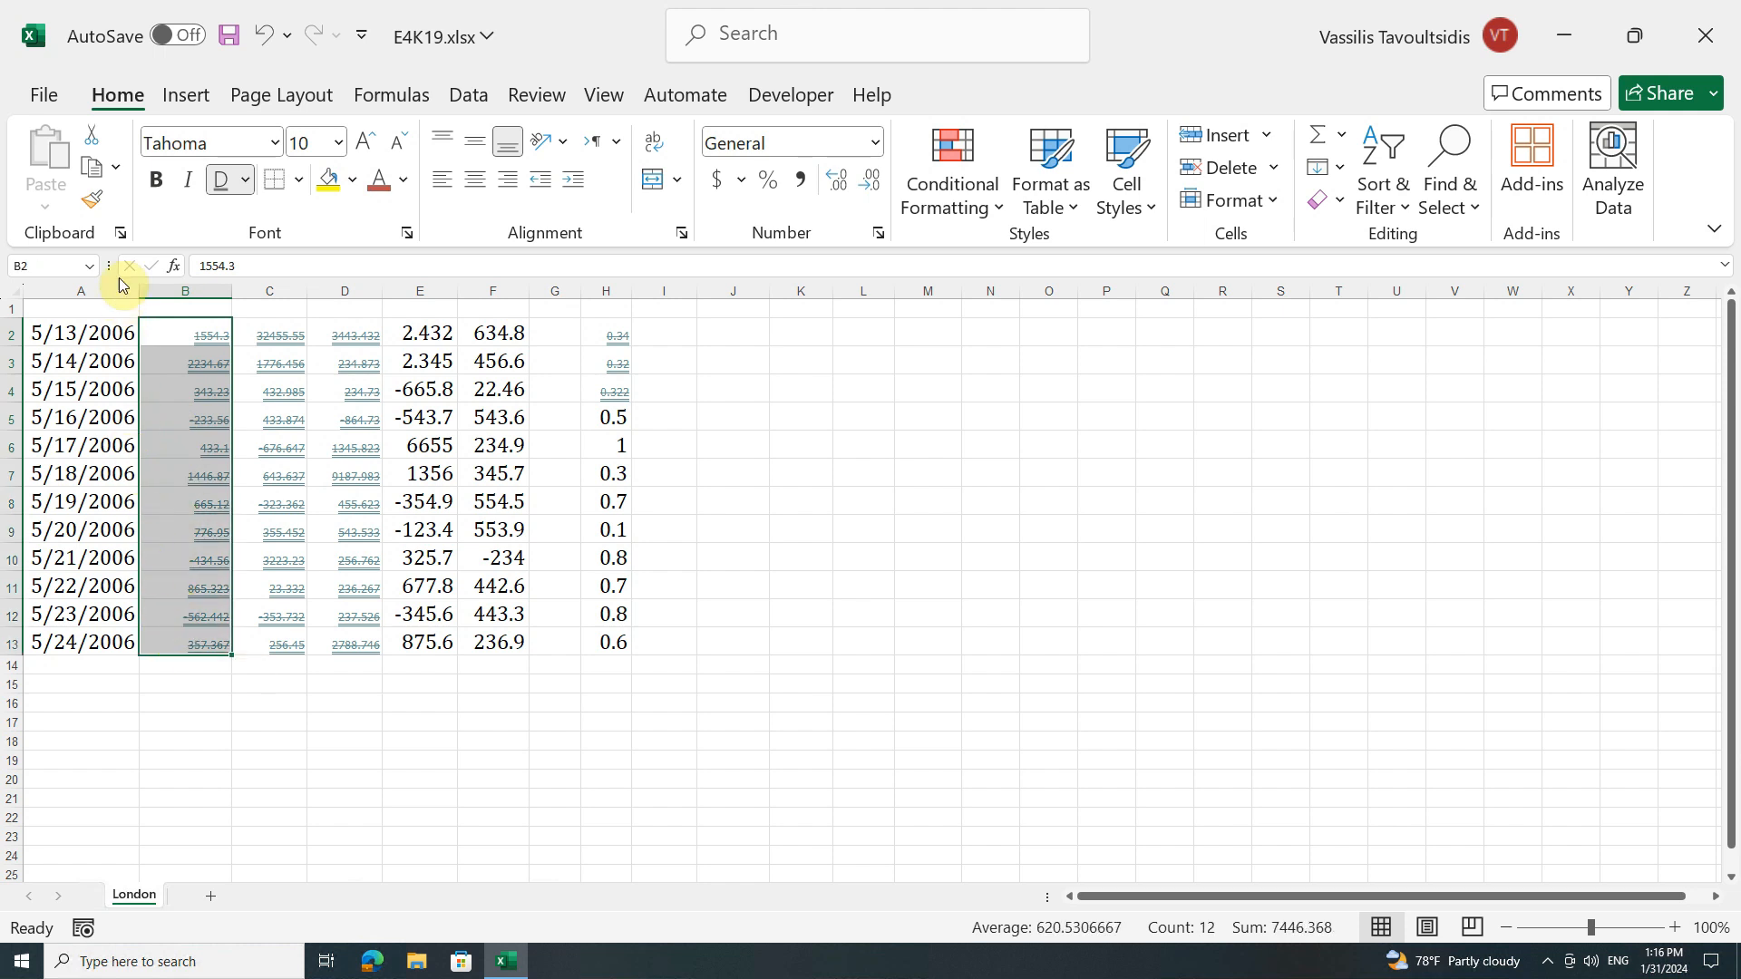
pyautogui.click(95, 202)
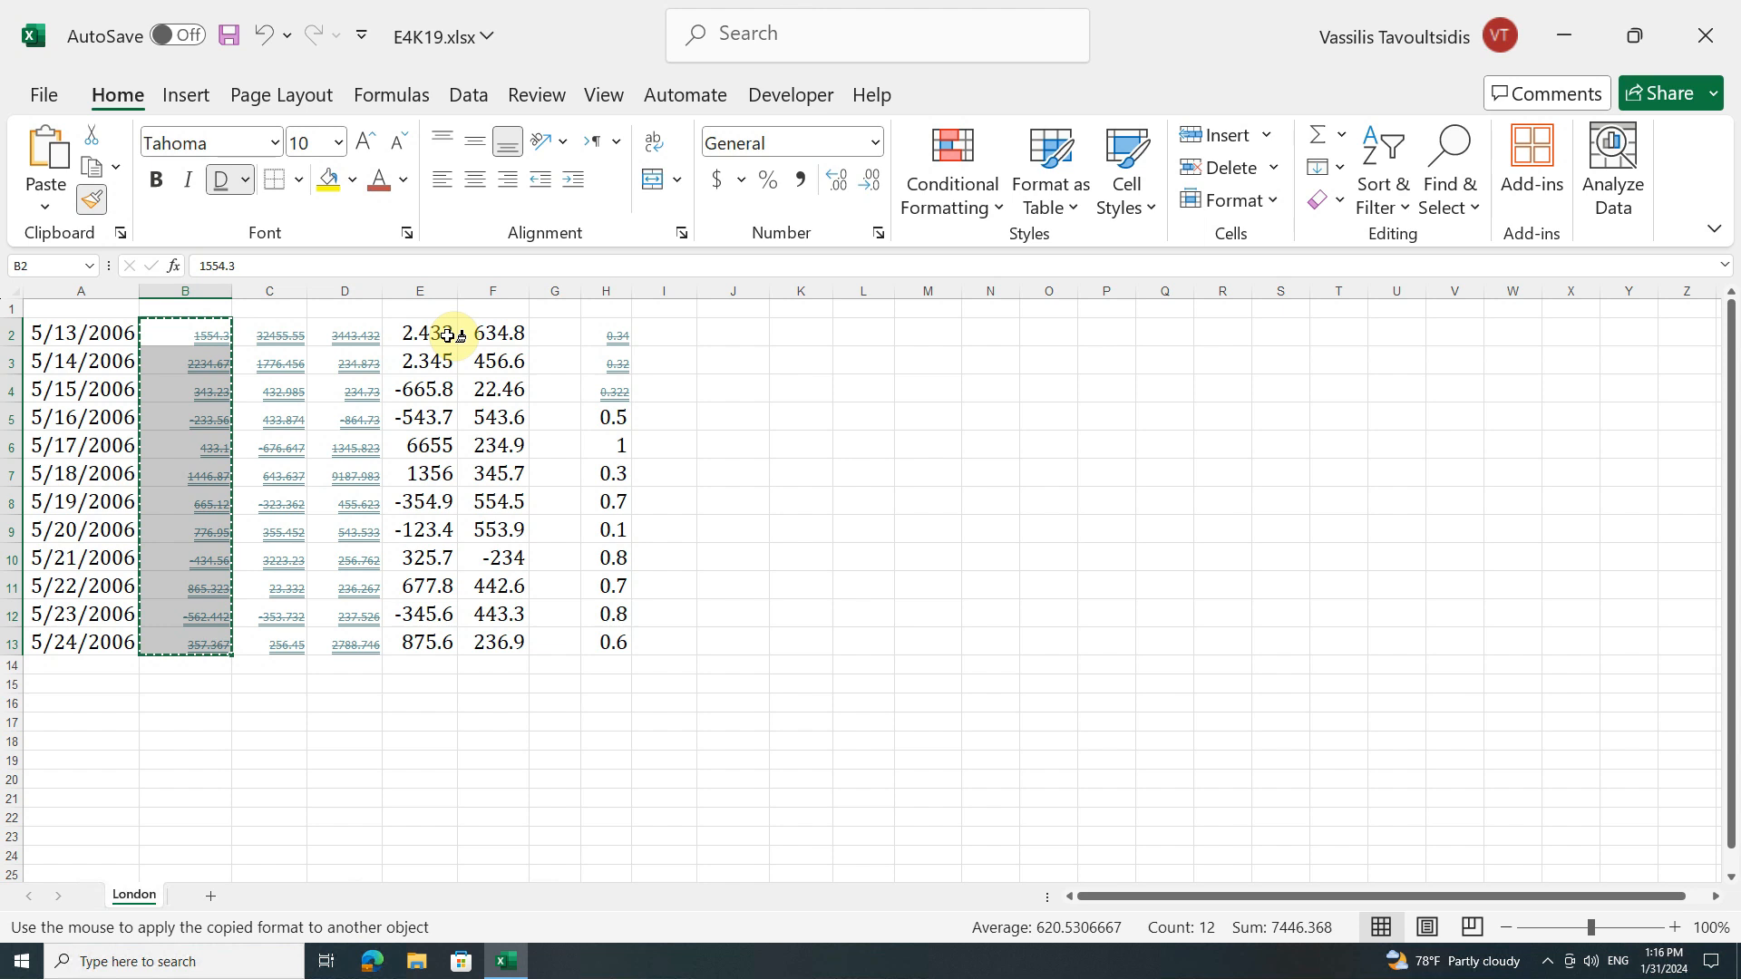
pyautogui.moveTo(448, 336); pyautogui.dragTo(426, 644)
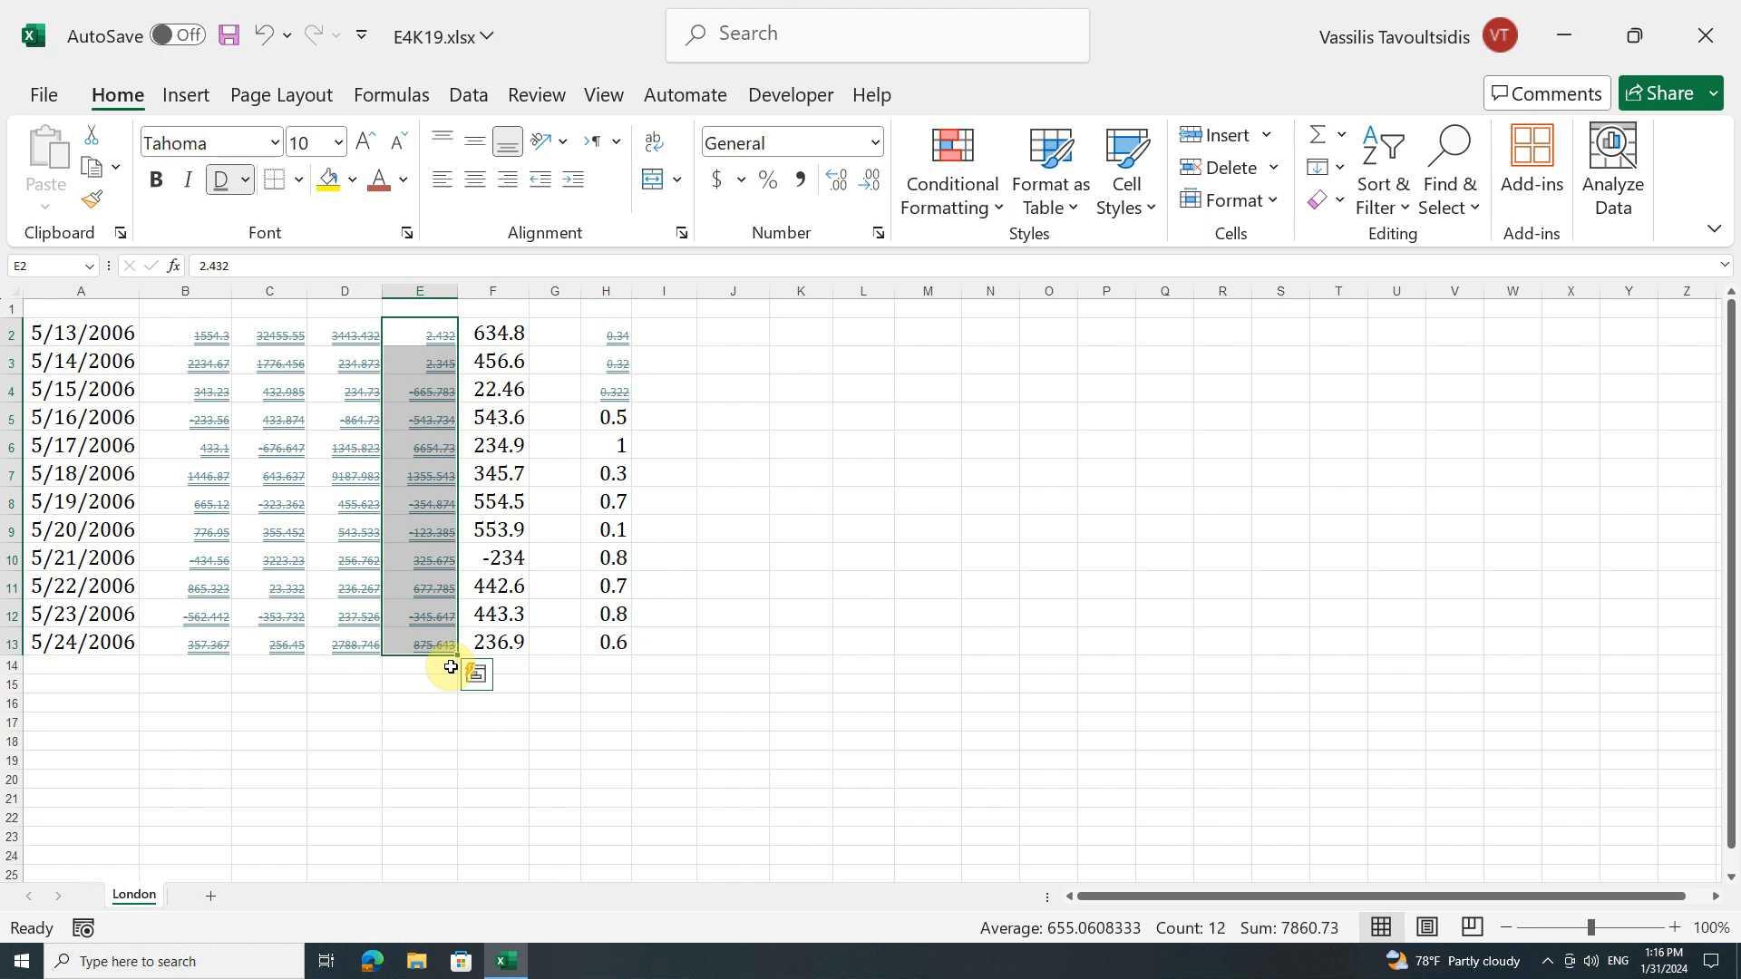
pyautogui.click(264, 38)
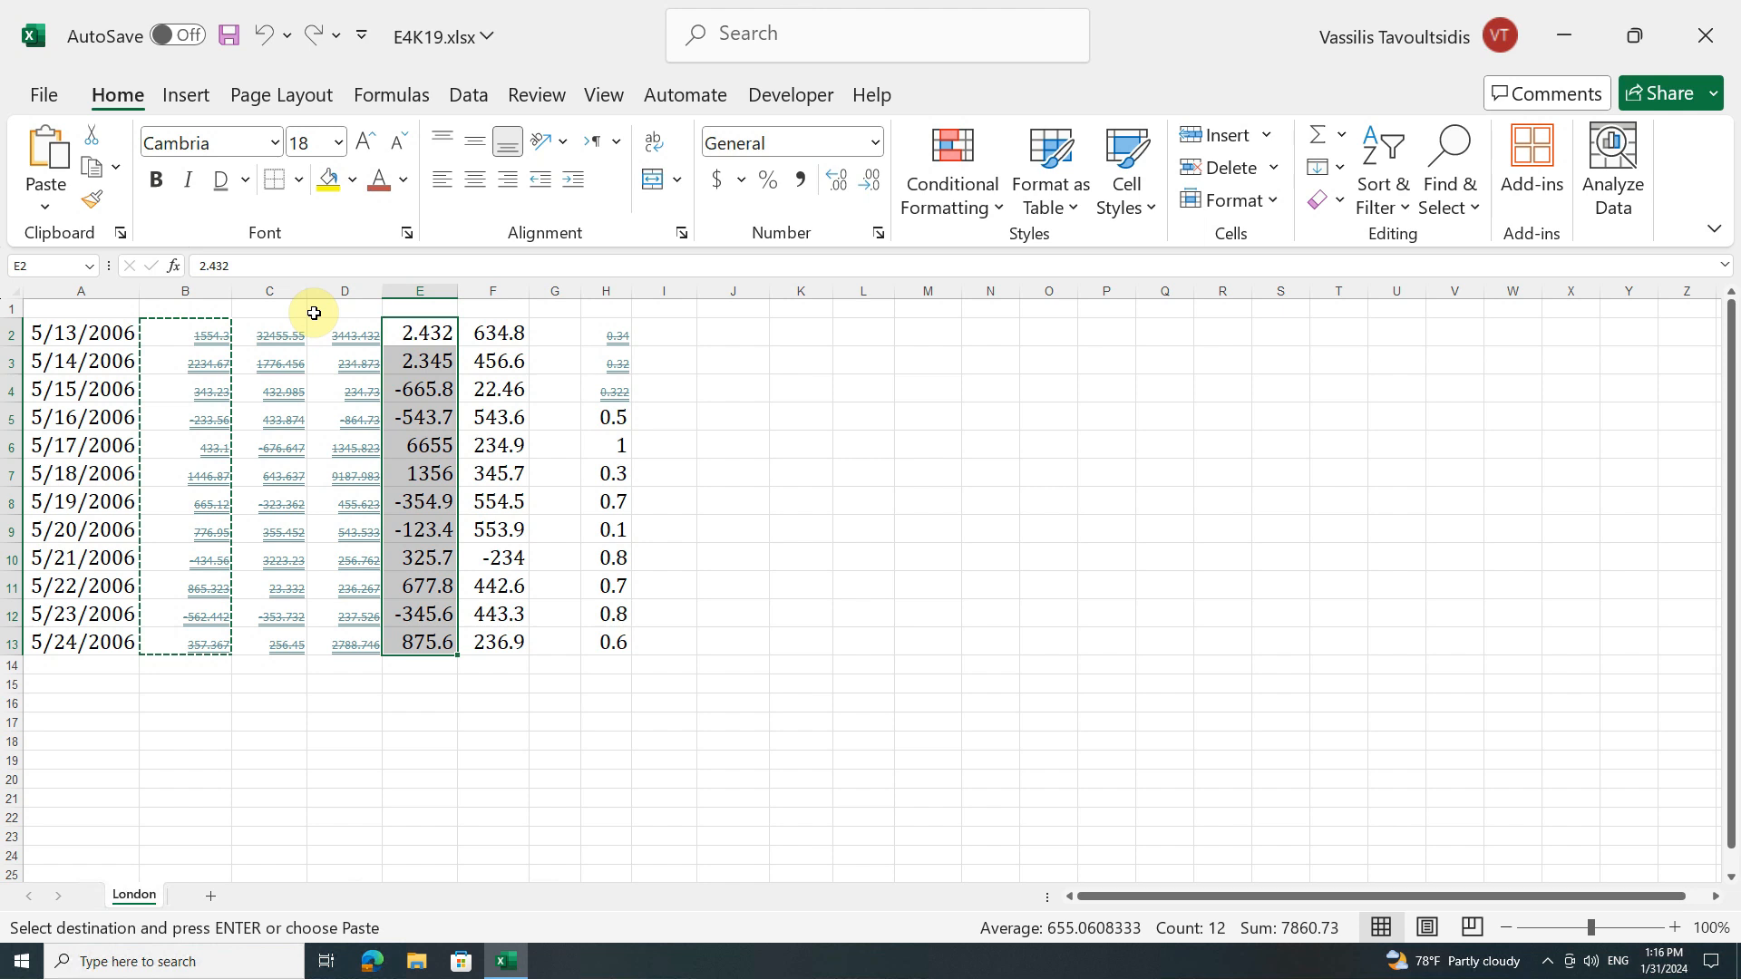
# Step: Set the font color of cells C2:C13 to the orange theme color
pyautogui.moveTo(243, 333); pyautogui.dragTo(247, 641)
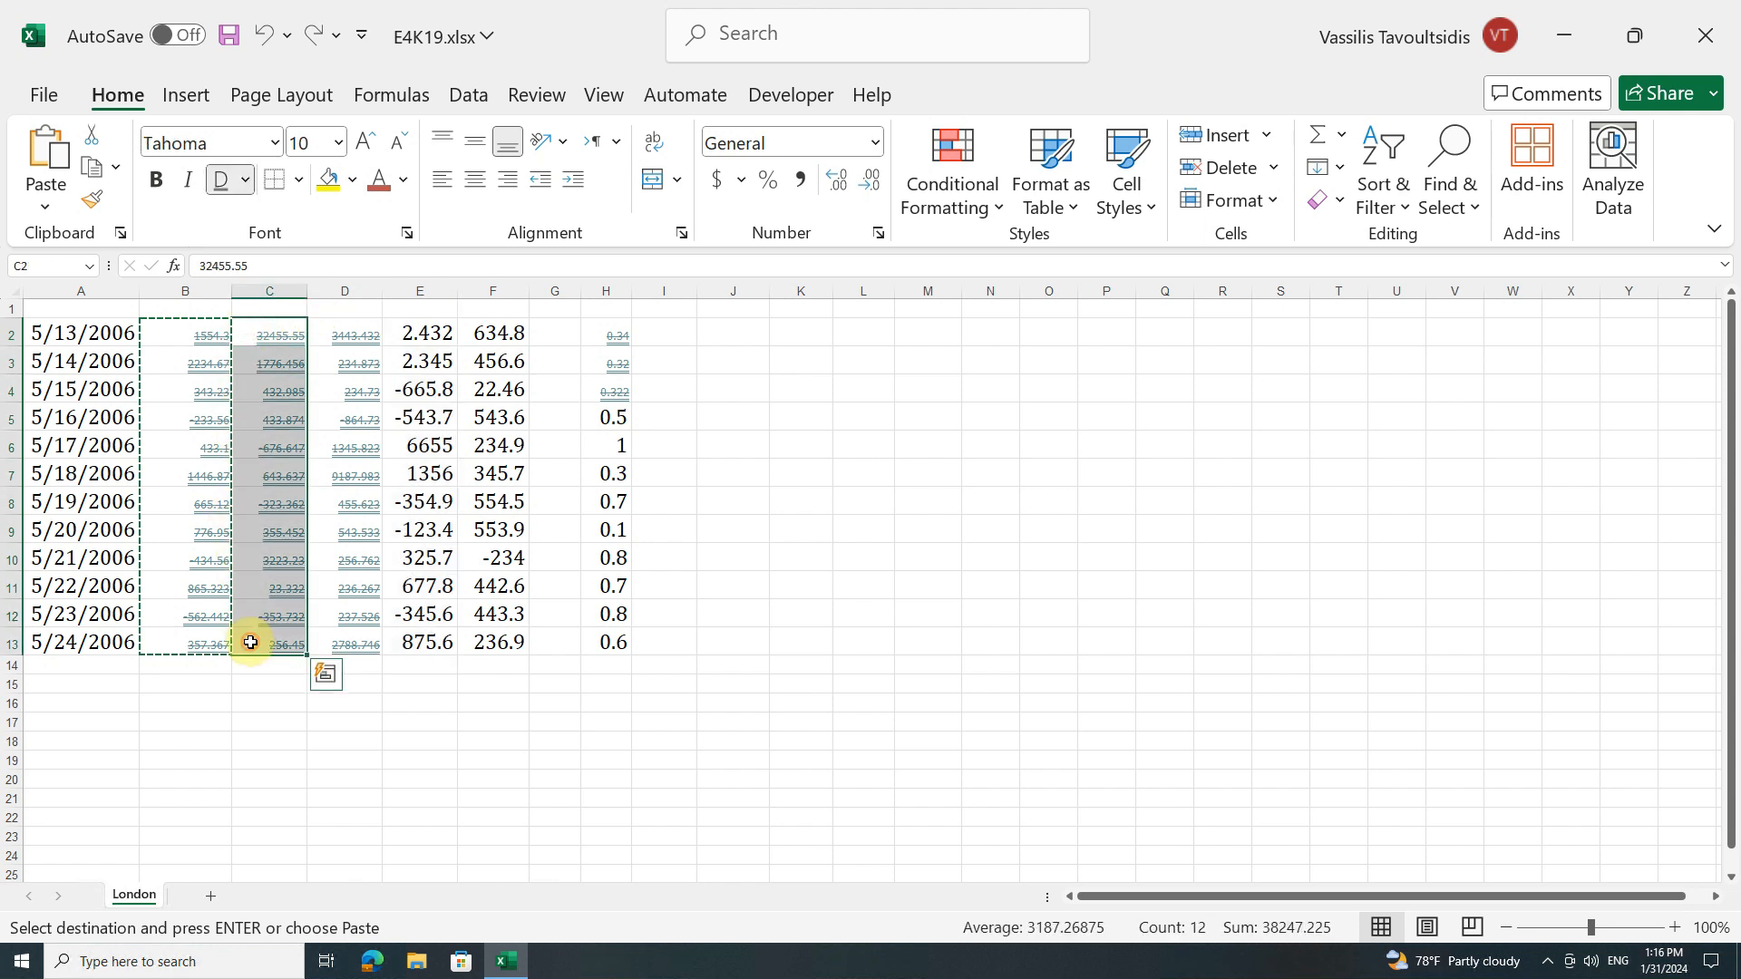
pyautogui.click(402, 182)
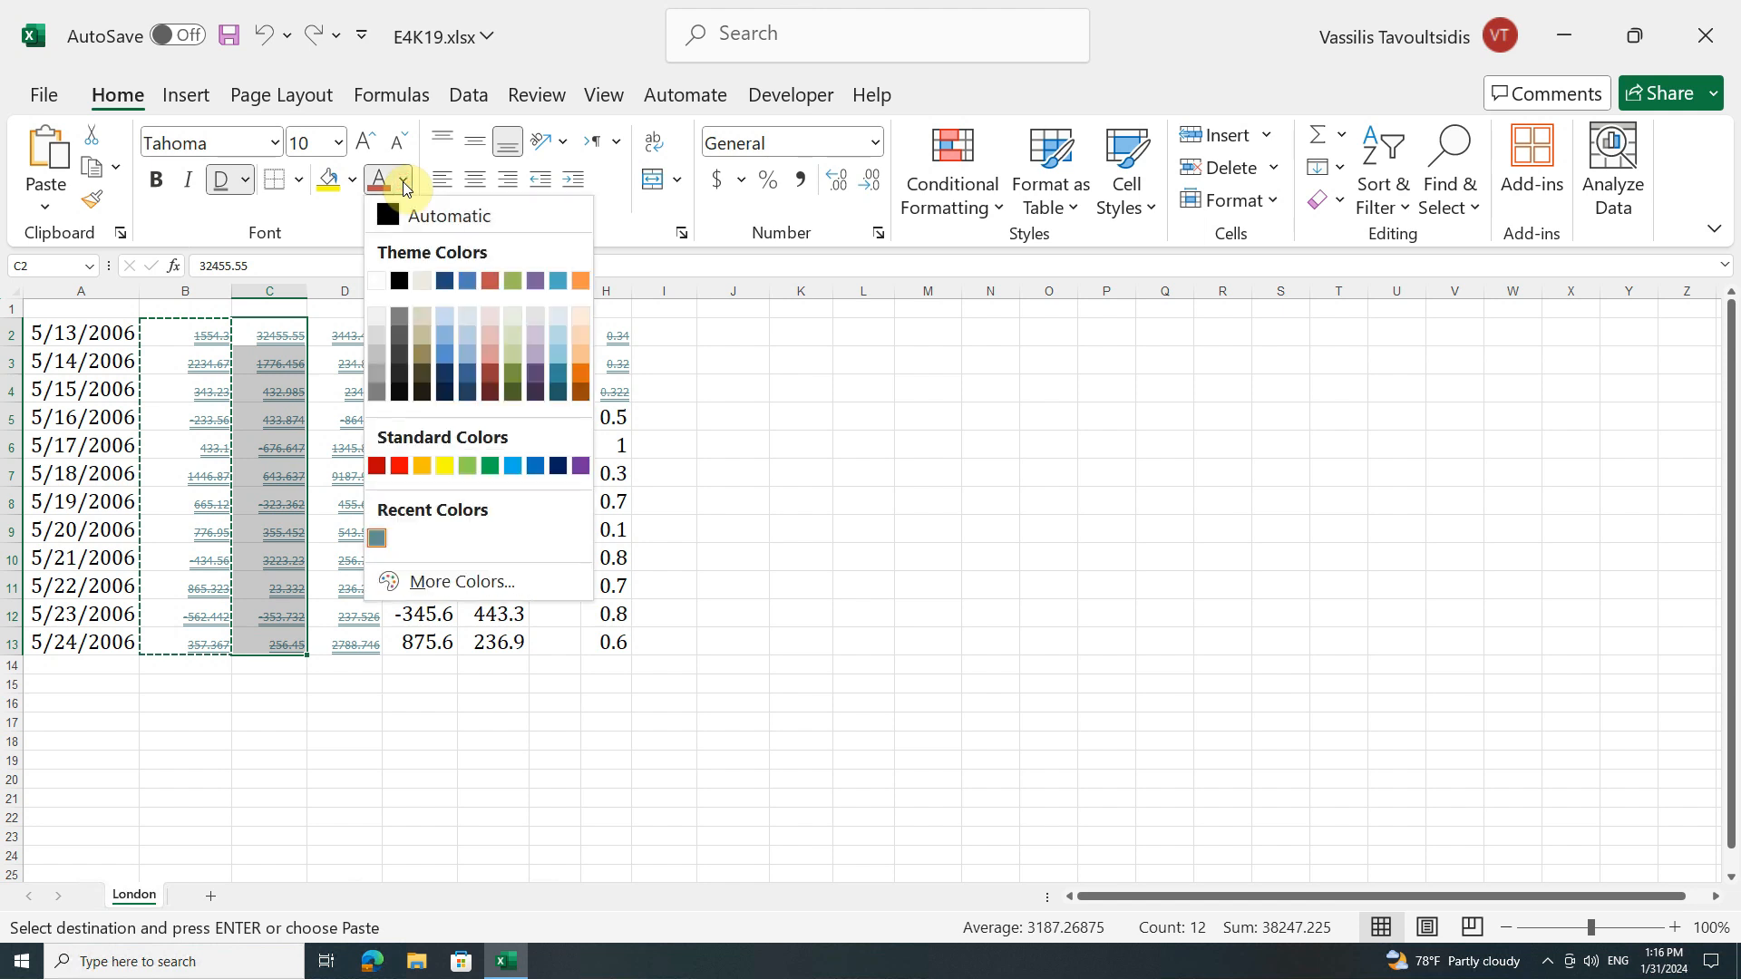
pyautogui.click(576, 283)
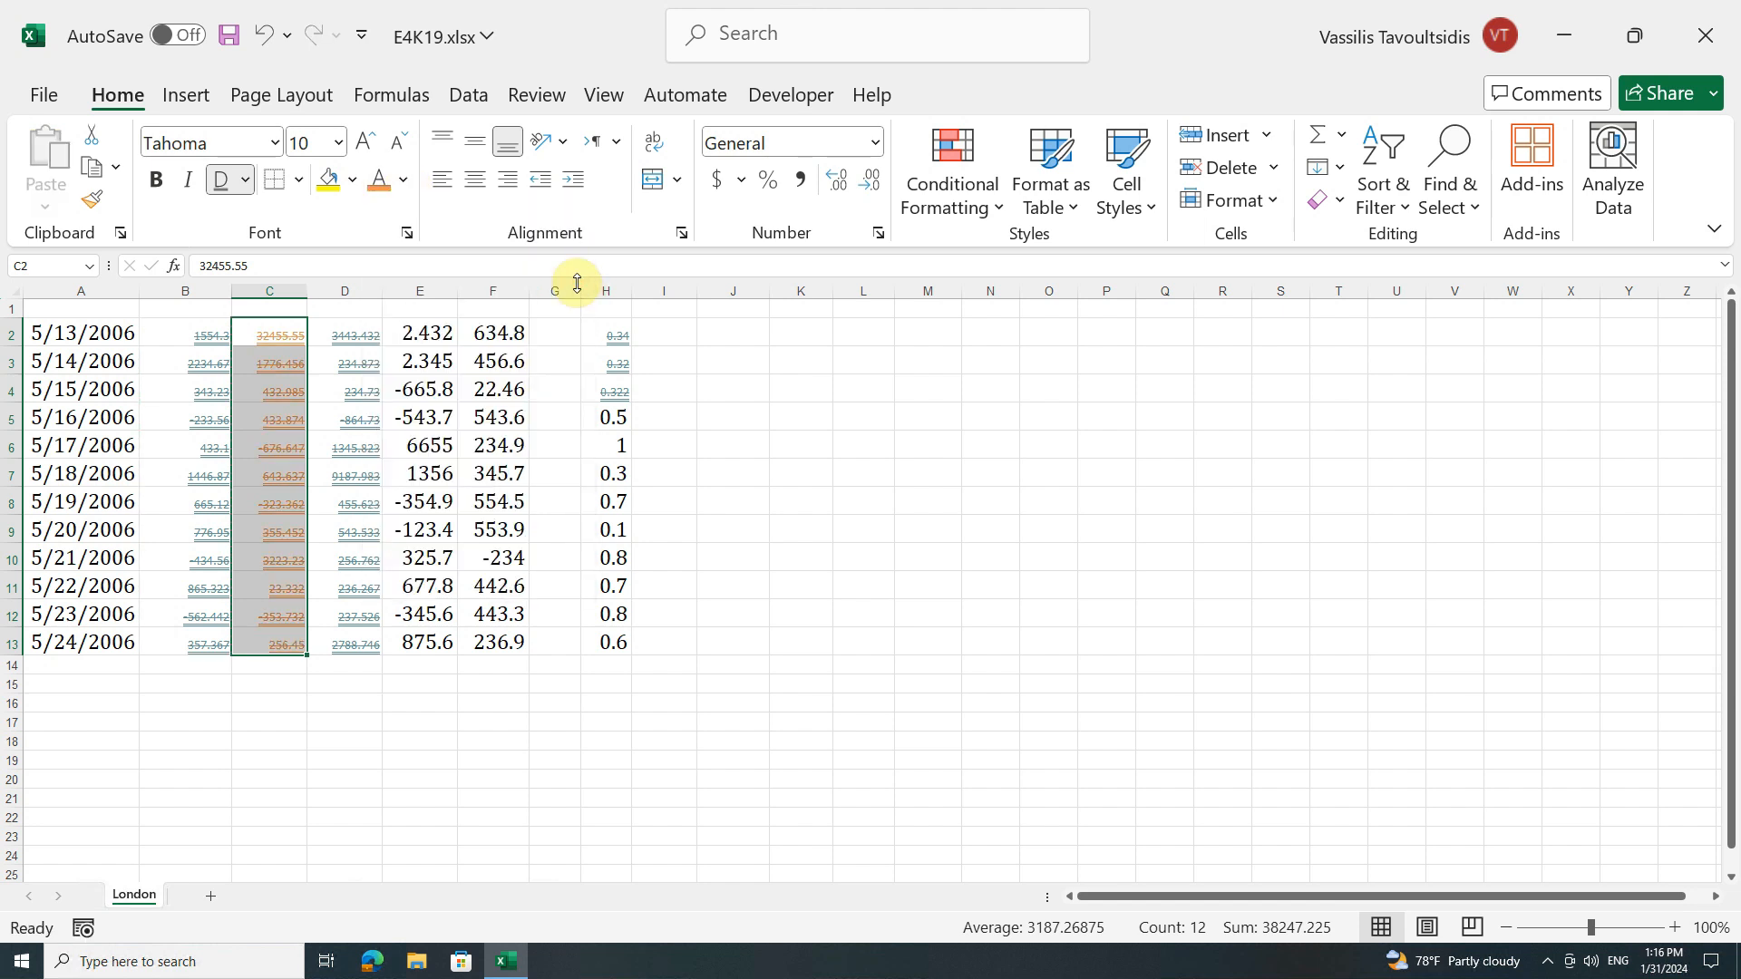
# Step: Make cell C3 bold and give it a blue theme font color
pyautogui.click(243, 361)
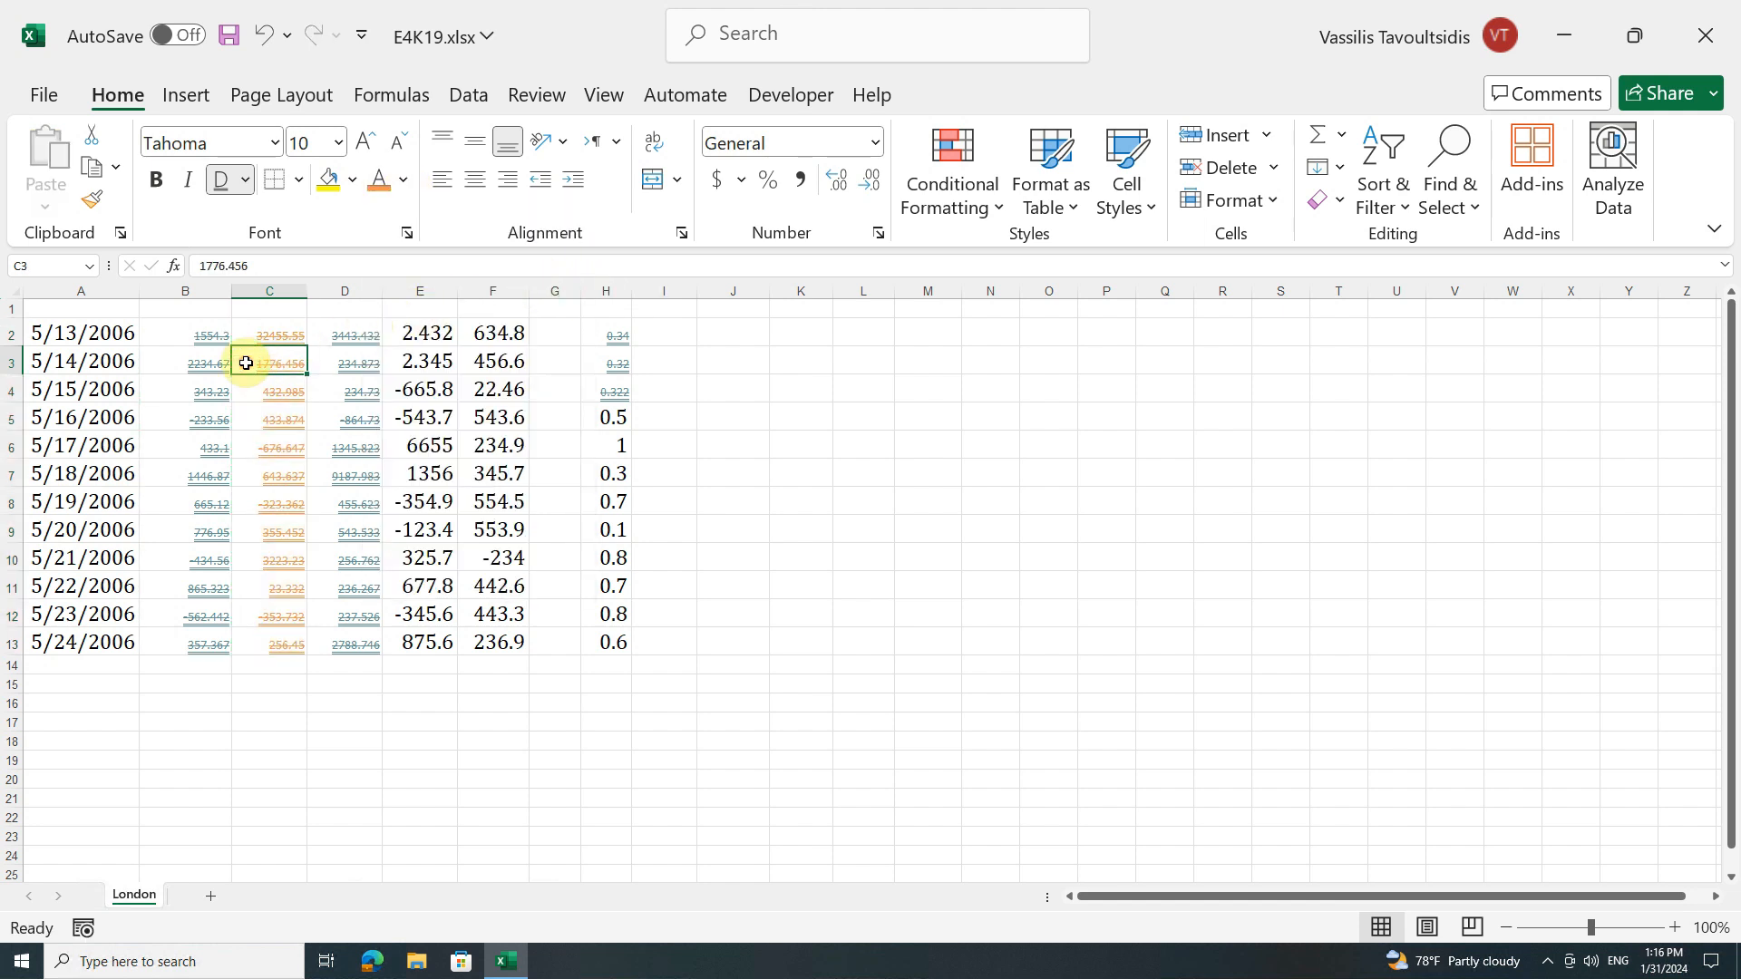
pyautogui.click(156, 194)
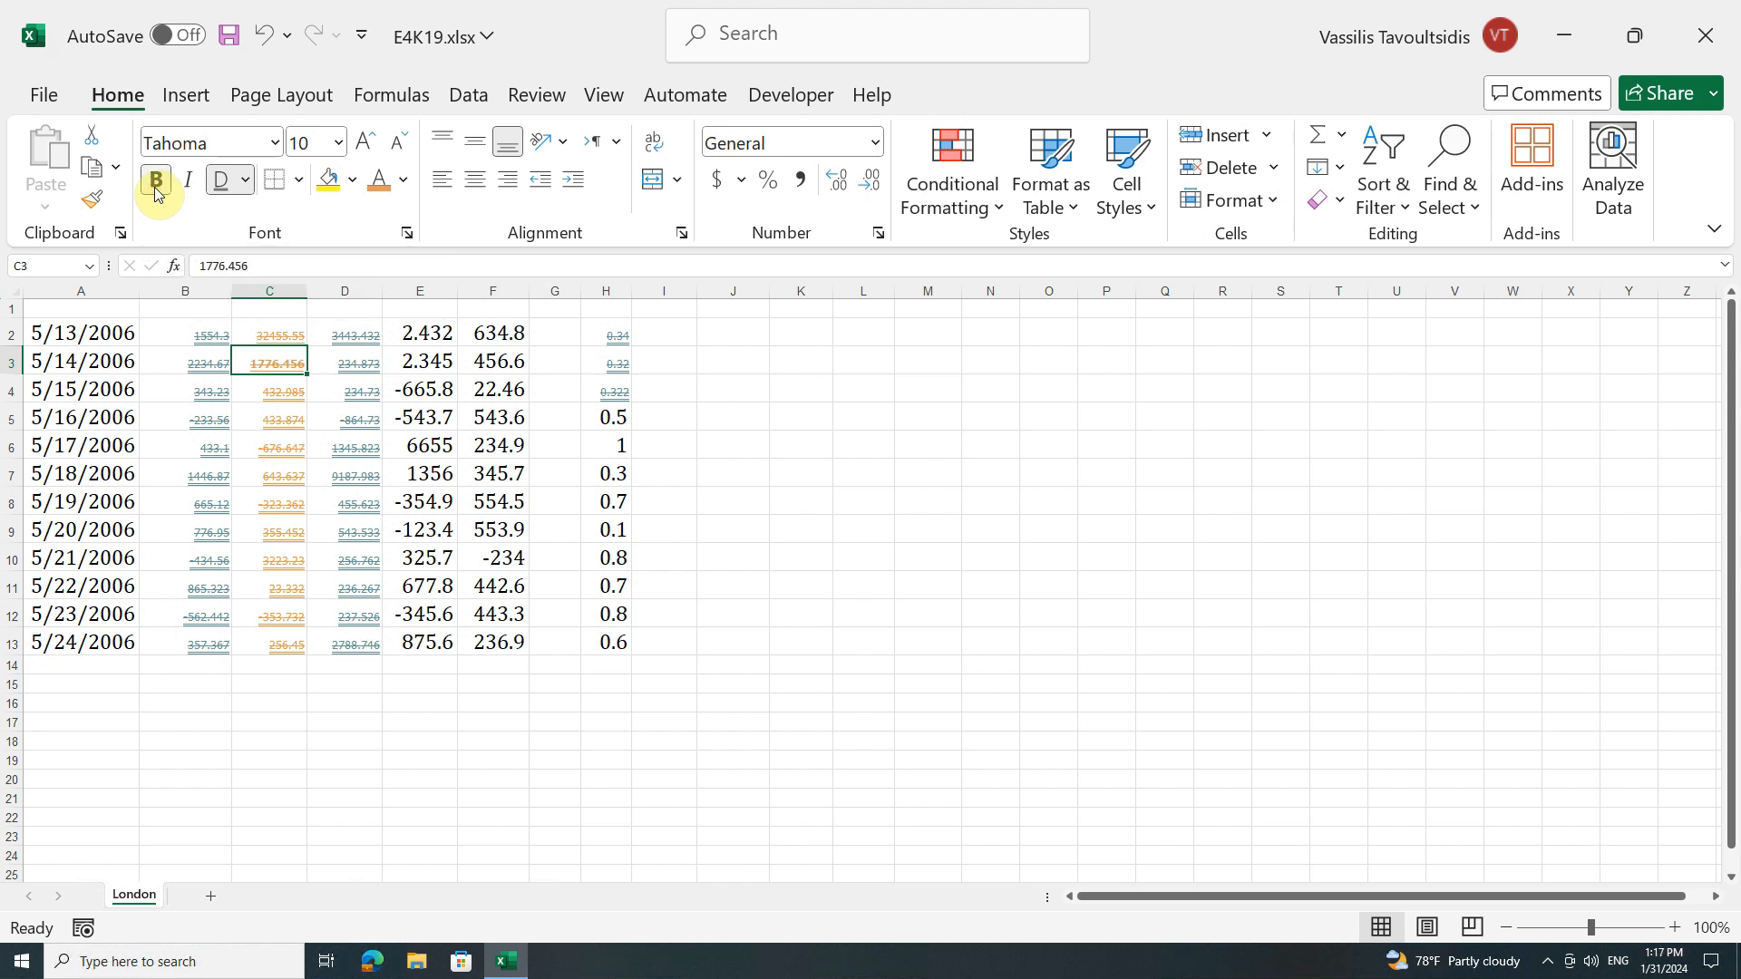
pyautogui.click(405, 182)
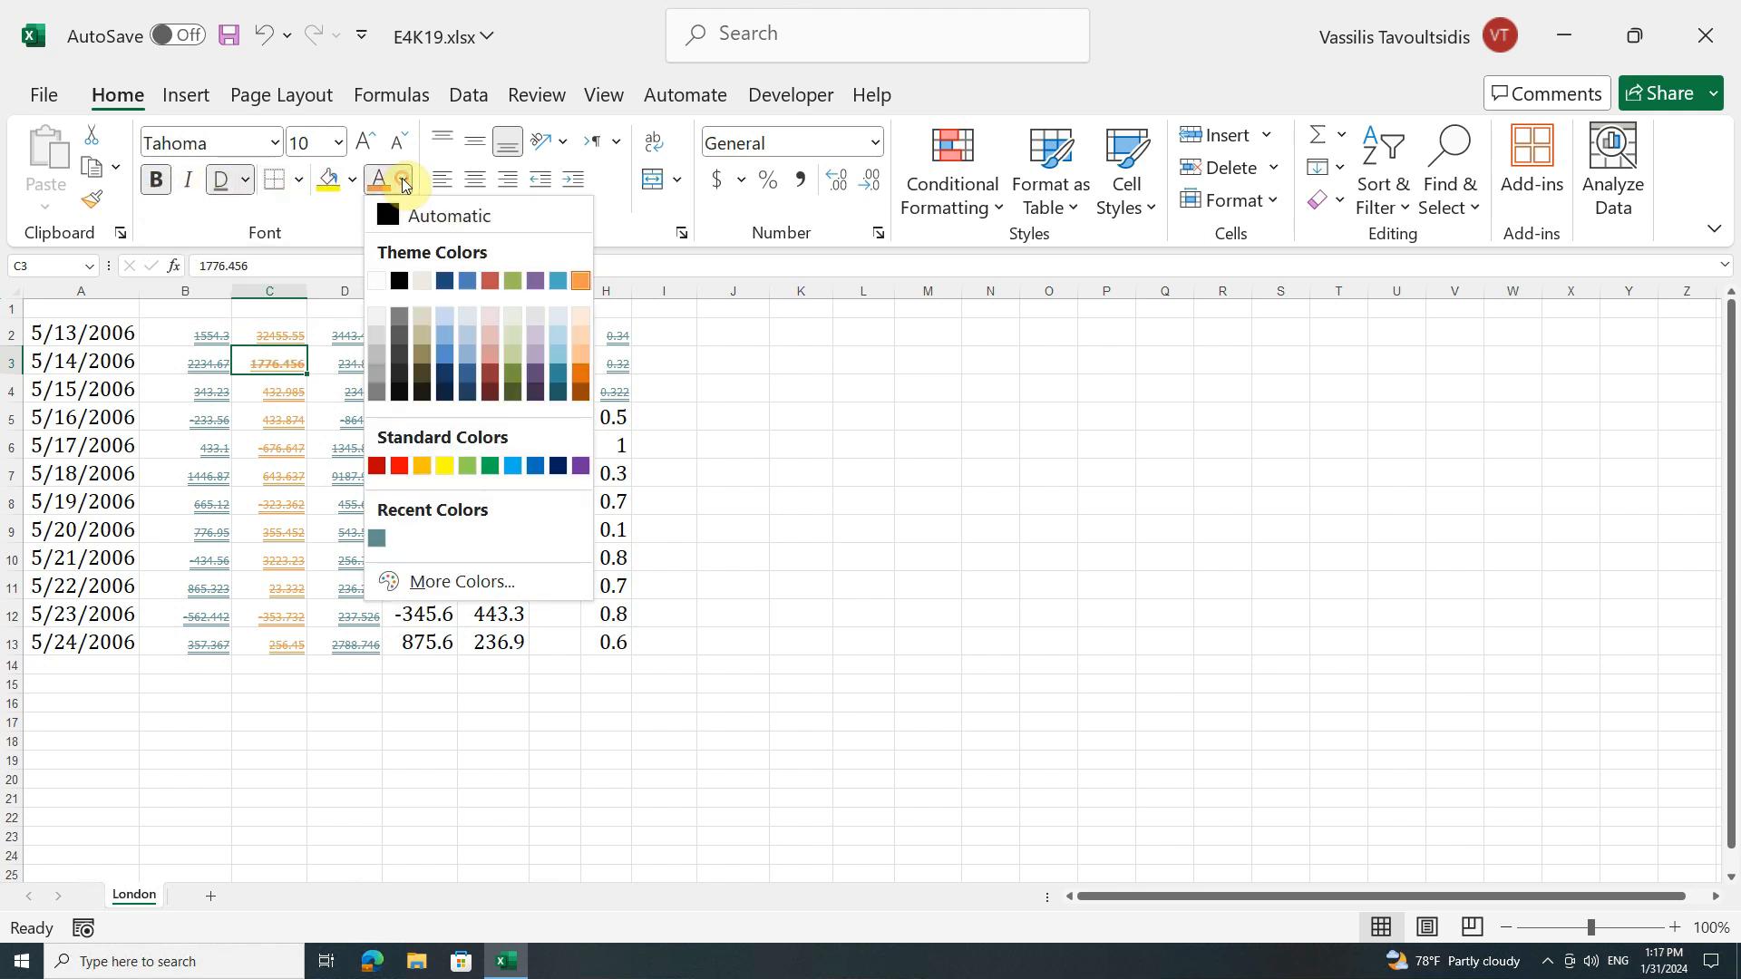
pyautogui.click(443, 353)
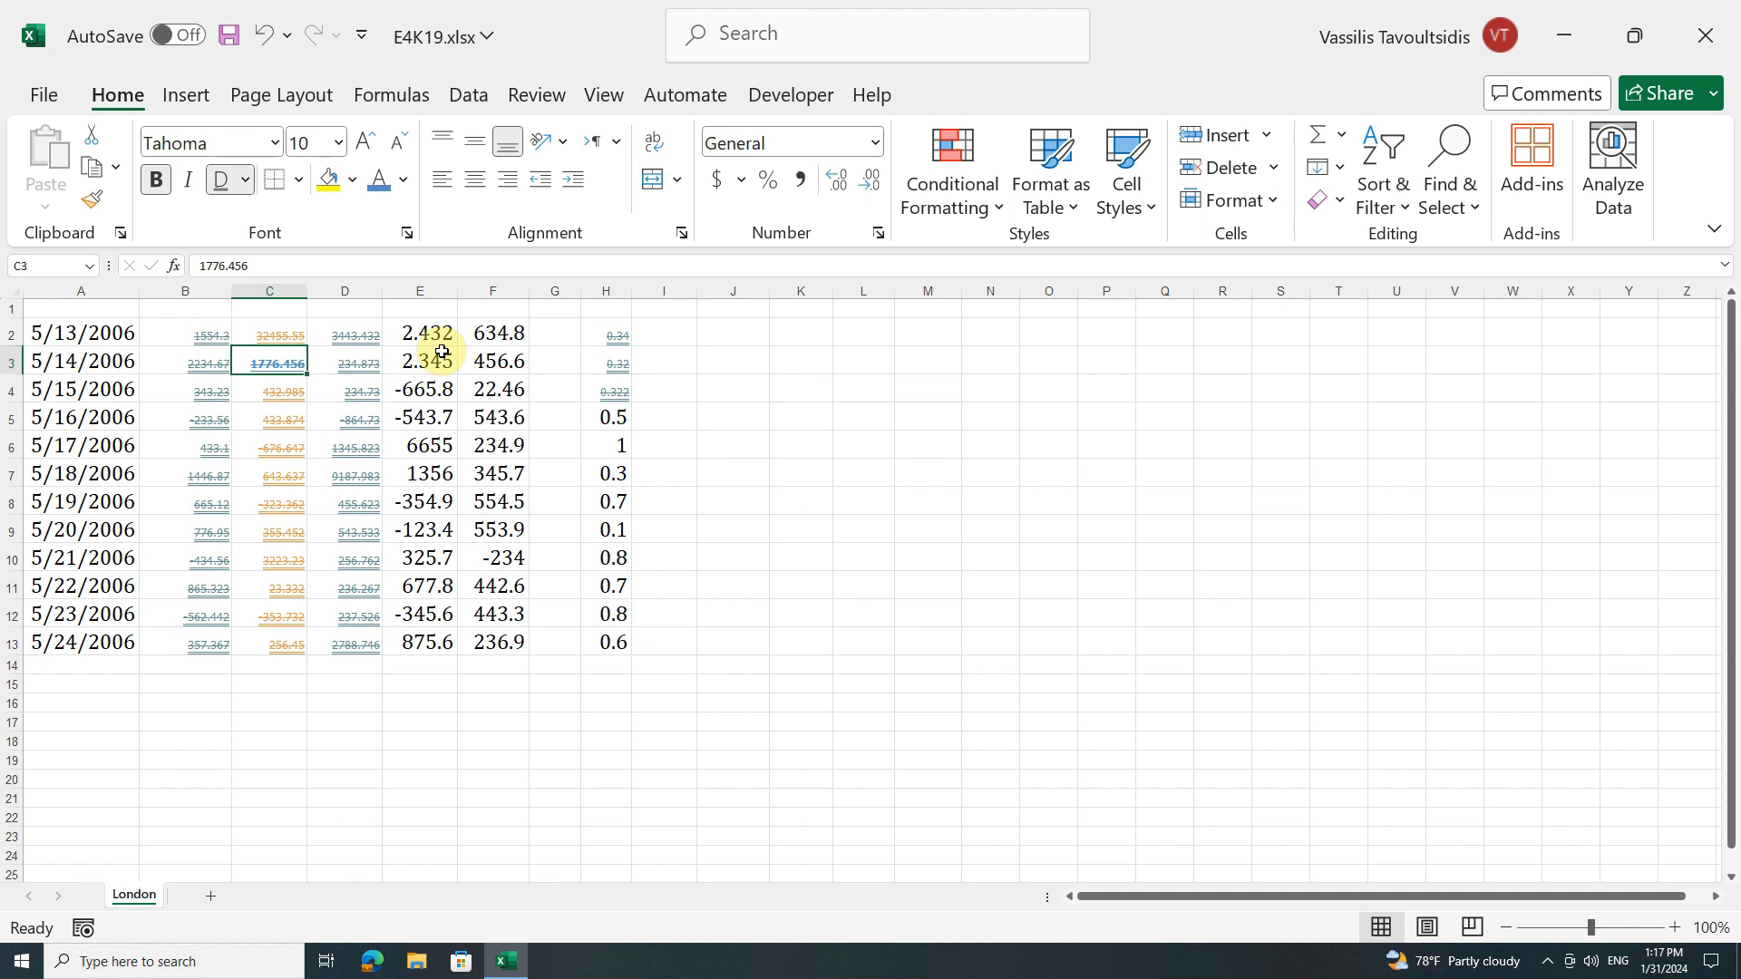
# Step: Set cell B13 to no underline, no strikethrough and font size 14 in the detailed font settings
pyautogui.click(158, 636)
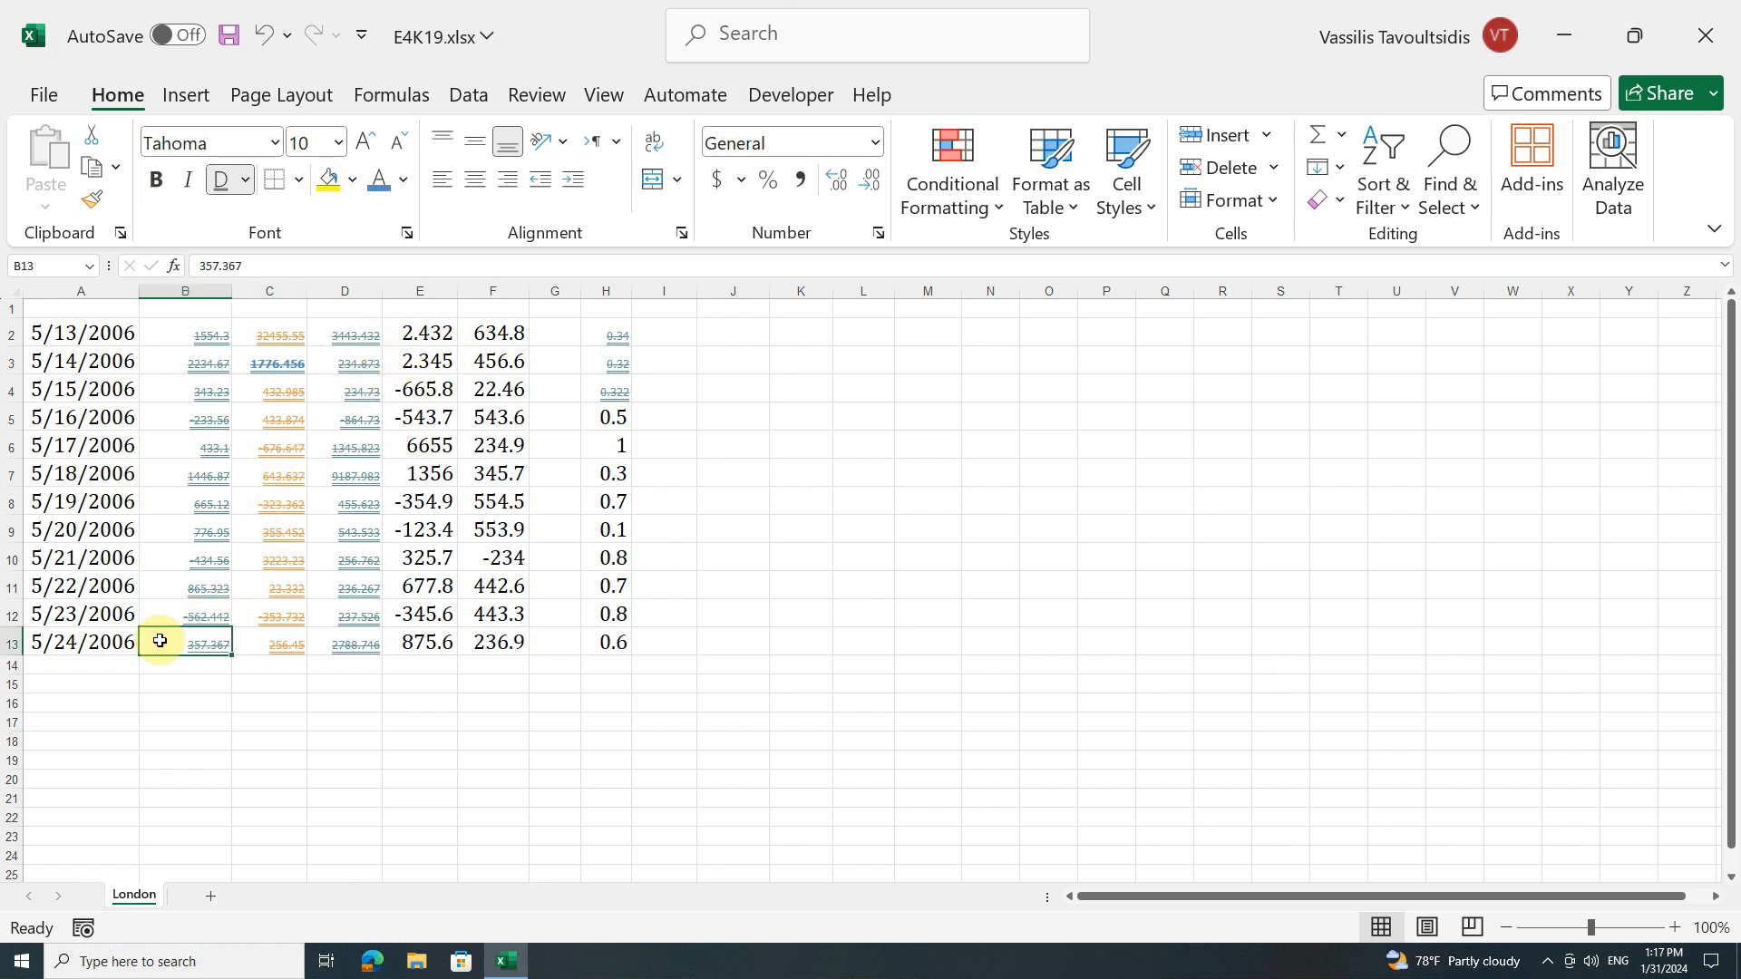
pyautogui.click(406, 235)
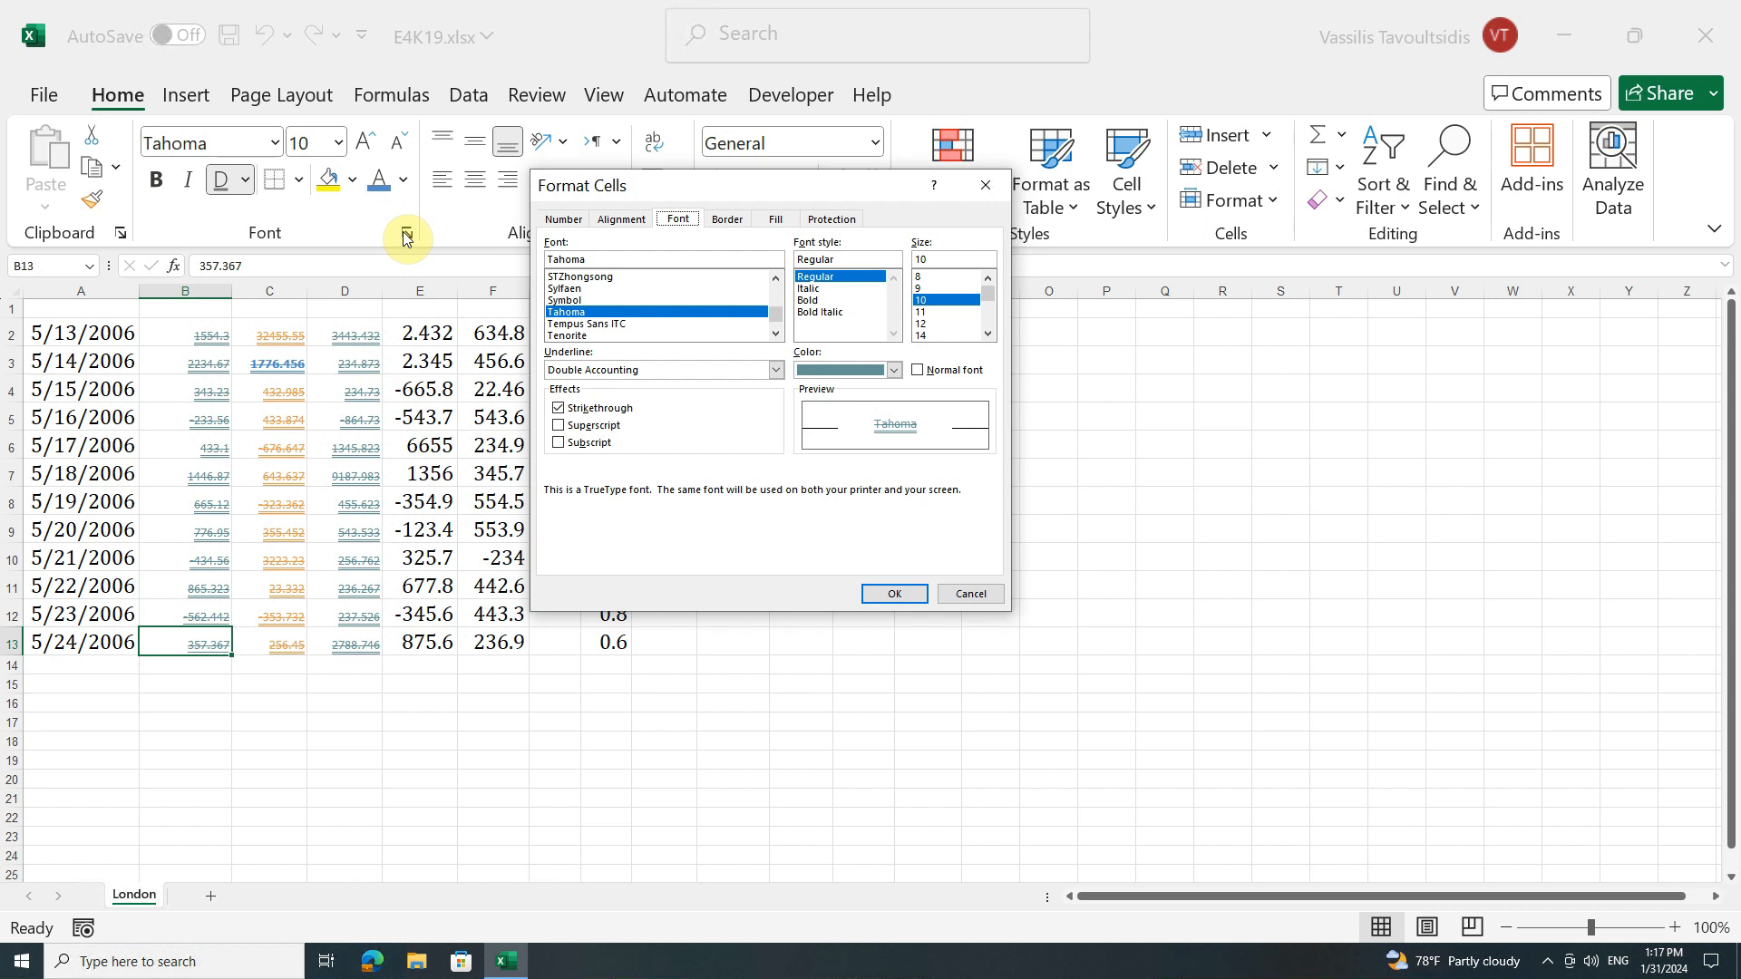
pyautogui.click(772, 370)
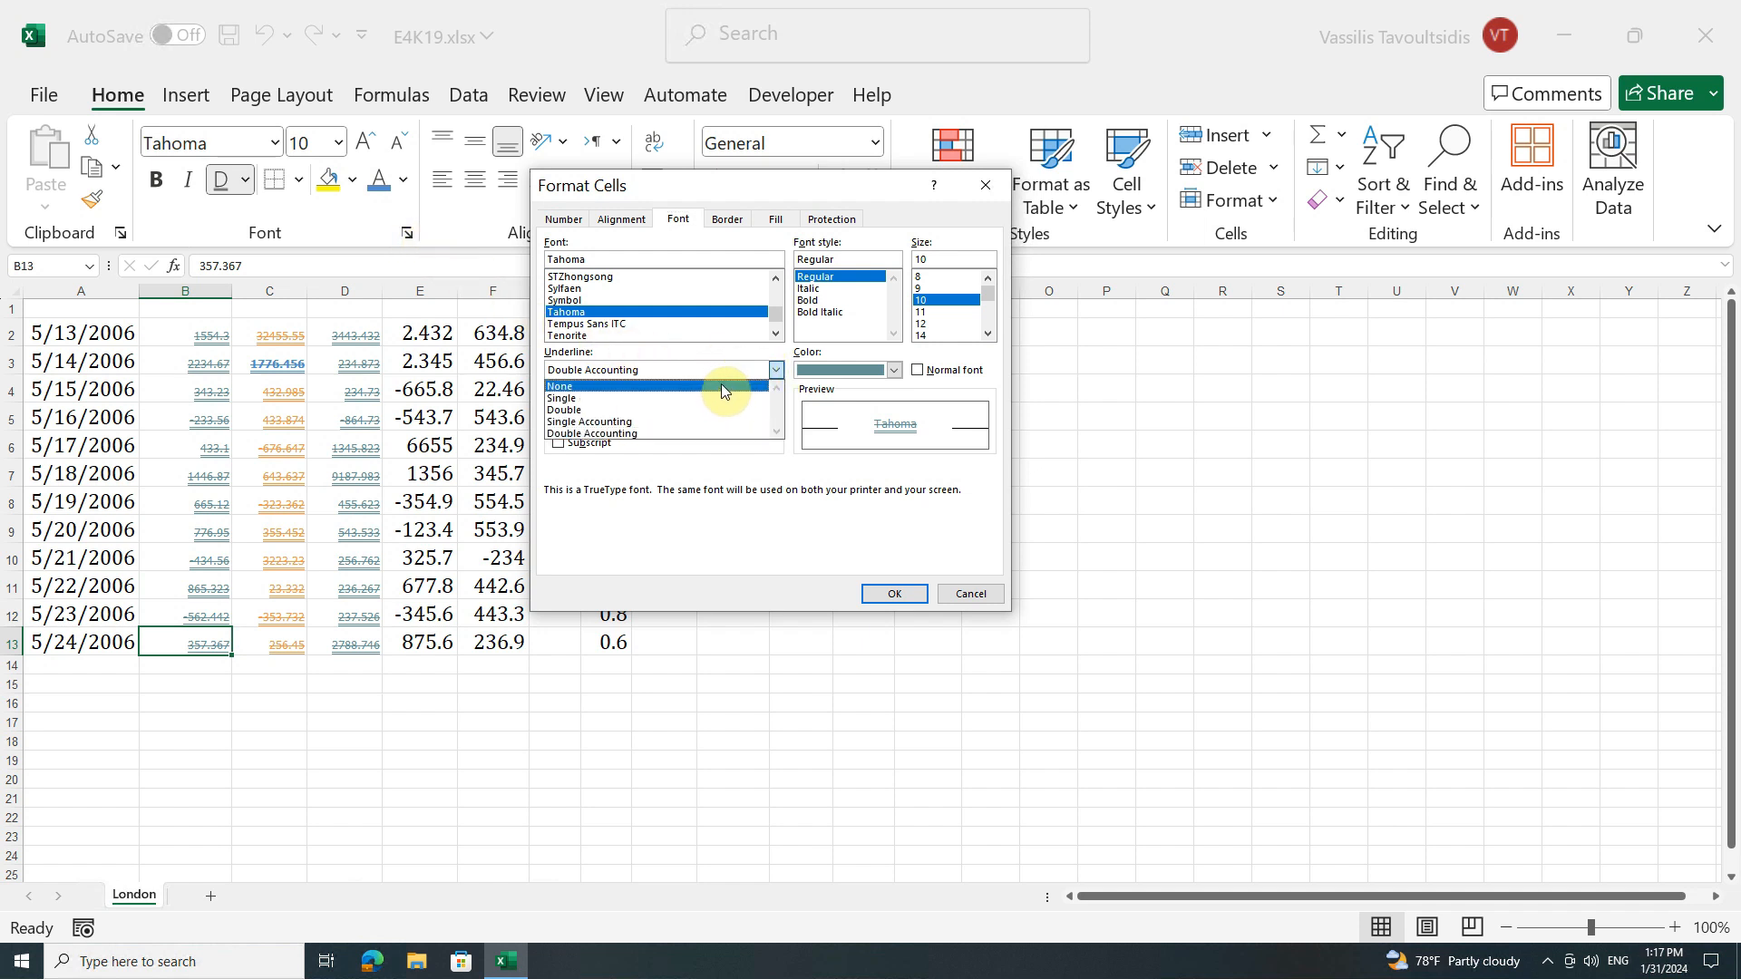
pyautogui.click(721, 386)
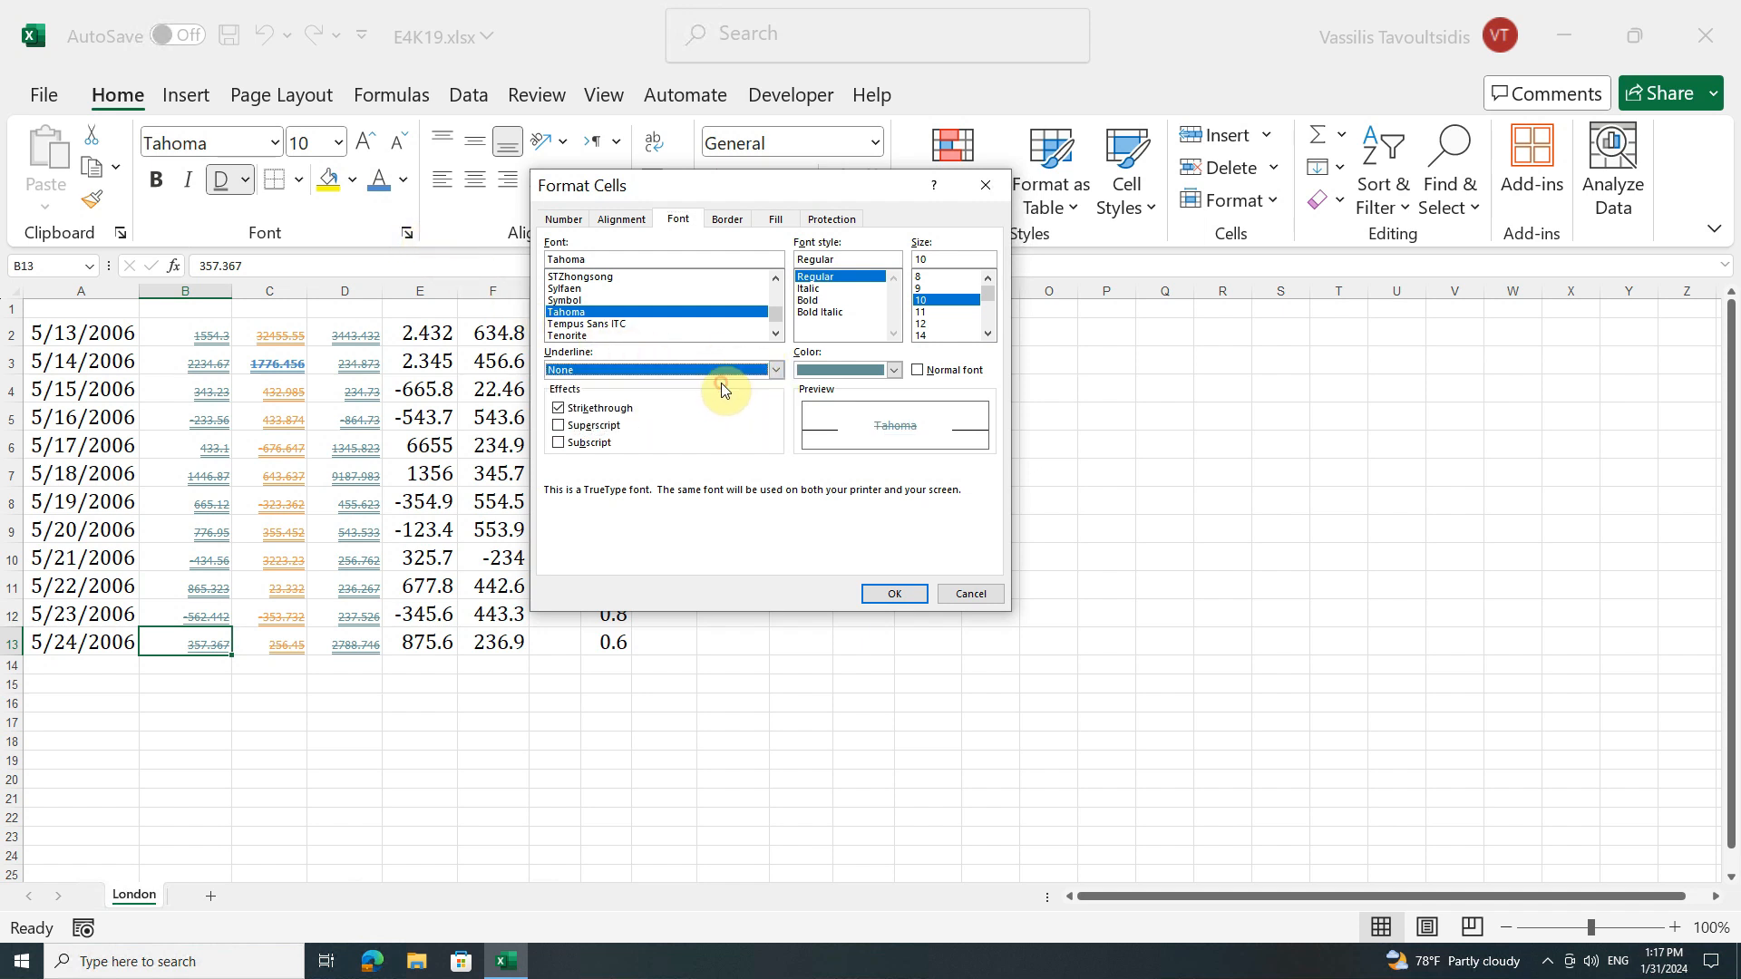
pyautogui.click(559, 408)
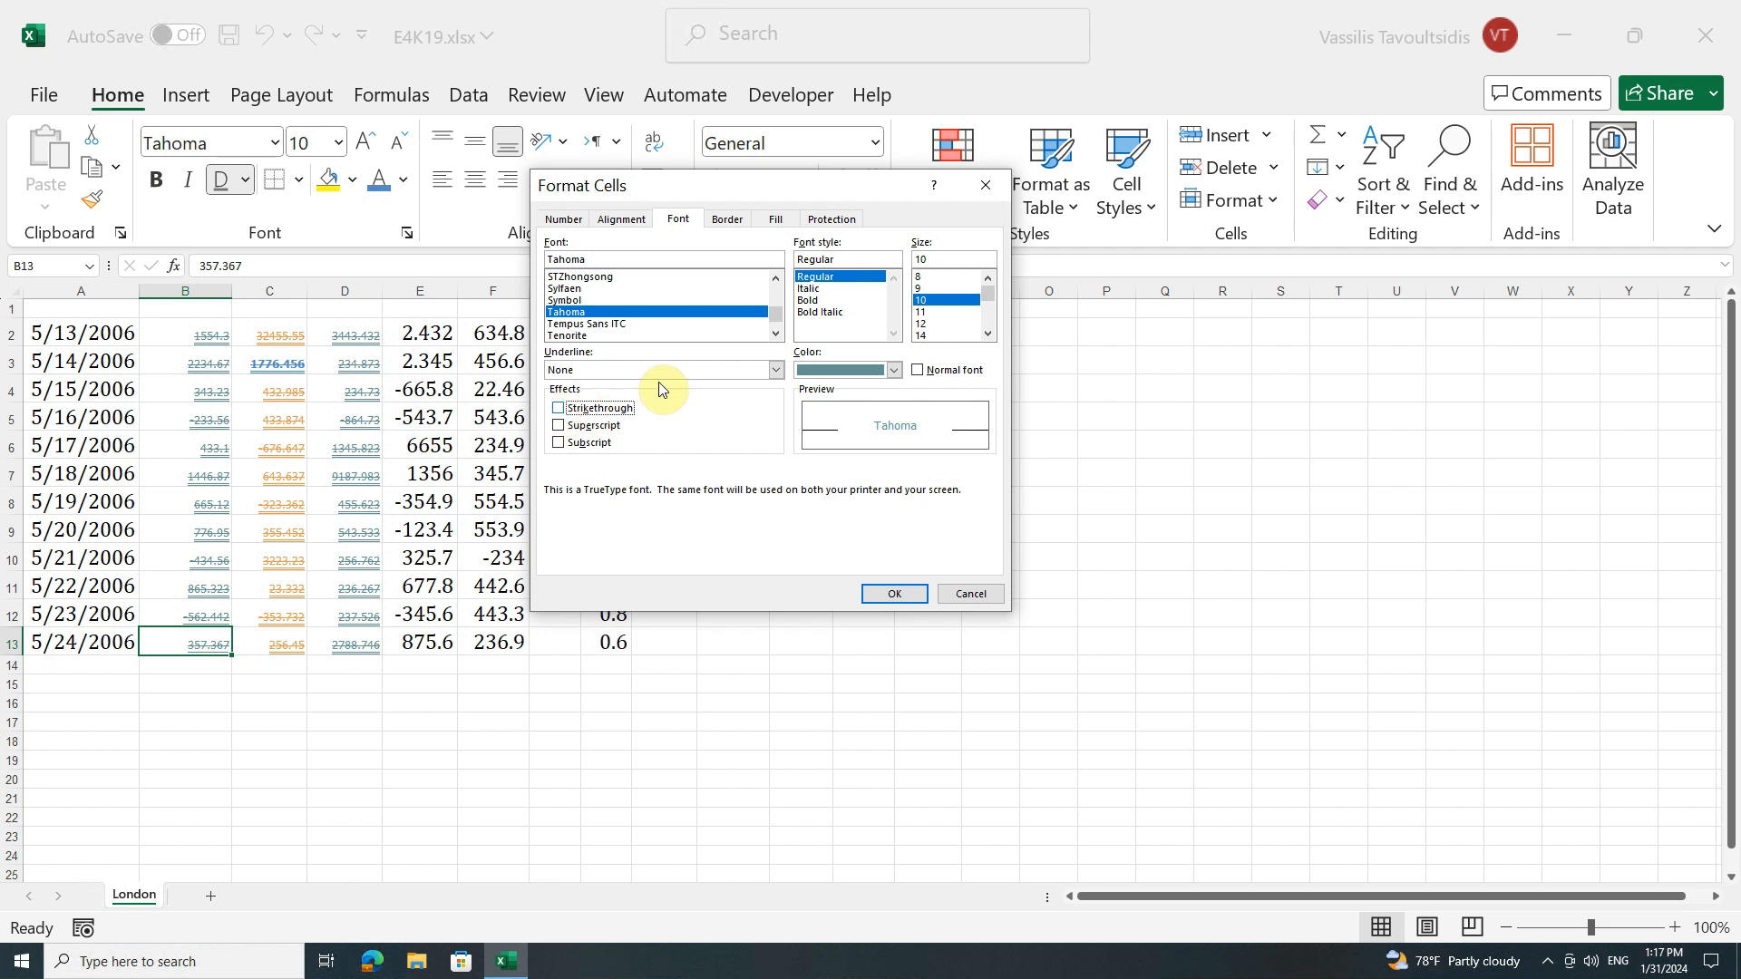
pyautogui.click(939, 336)
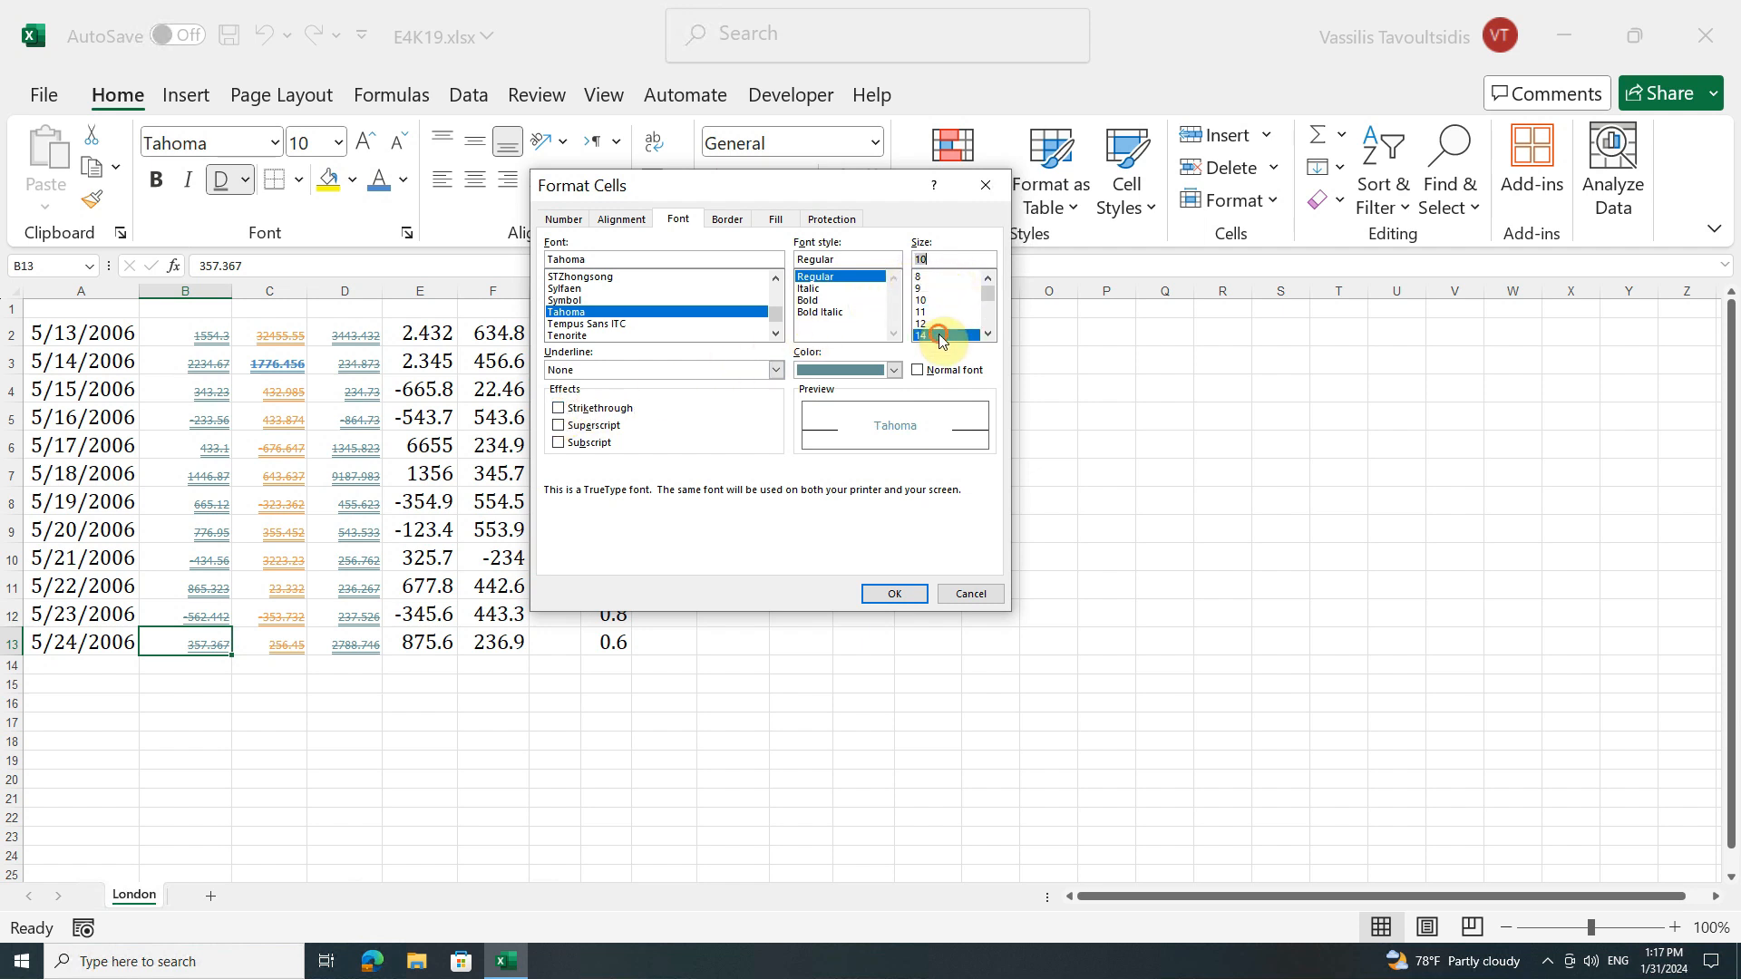
pyautogui.click(911, 594)
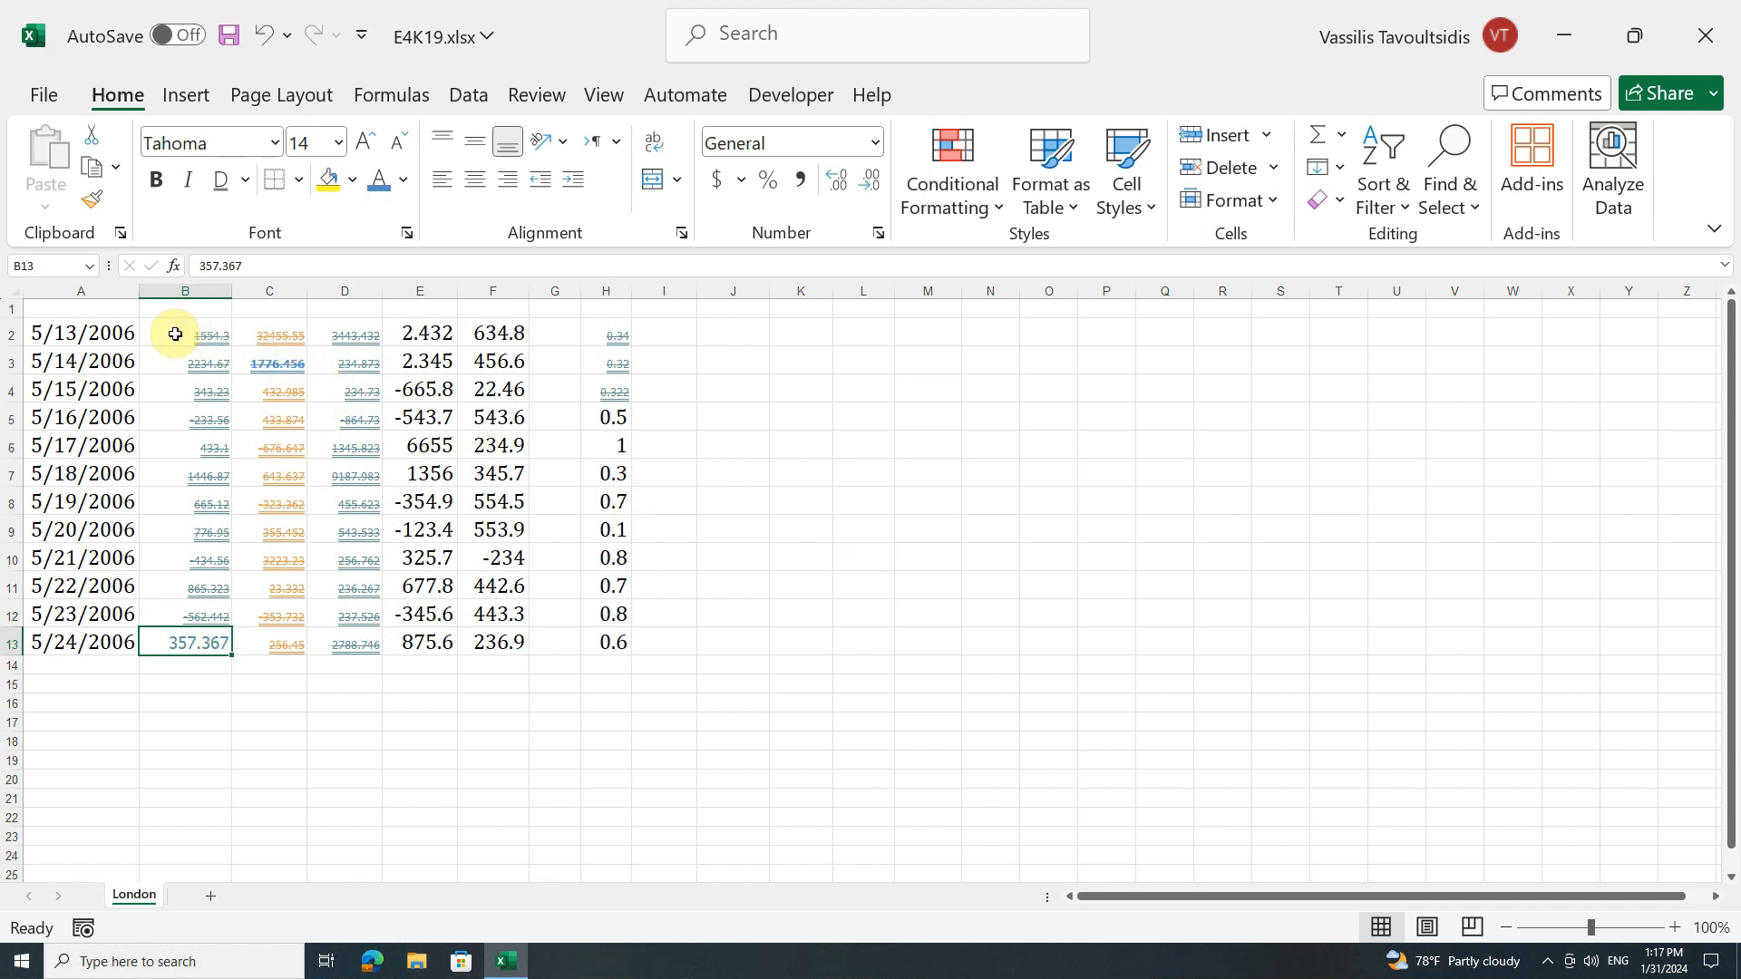
# Step: Copy the formatting of cells B2:C13 onto cells E2:F13 with Format Painter
pyautogui.moveTo(167, 333)
pyautogui.mouseDown()
pyautogui.moveTo(233, 431)
pyautogui.moveTo(246, 639)
pyautogui.mouseUp()
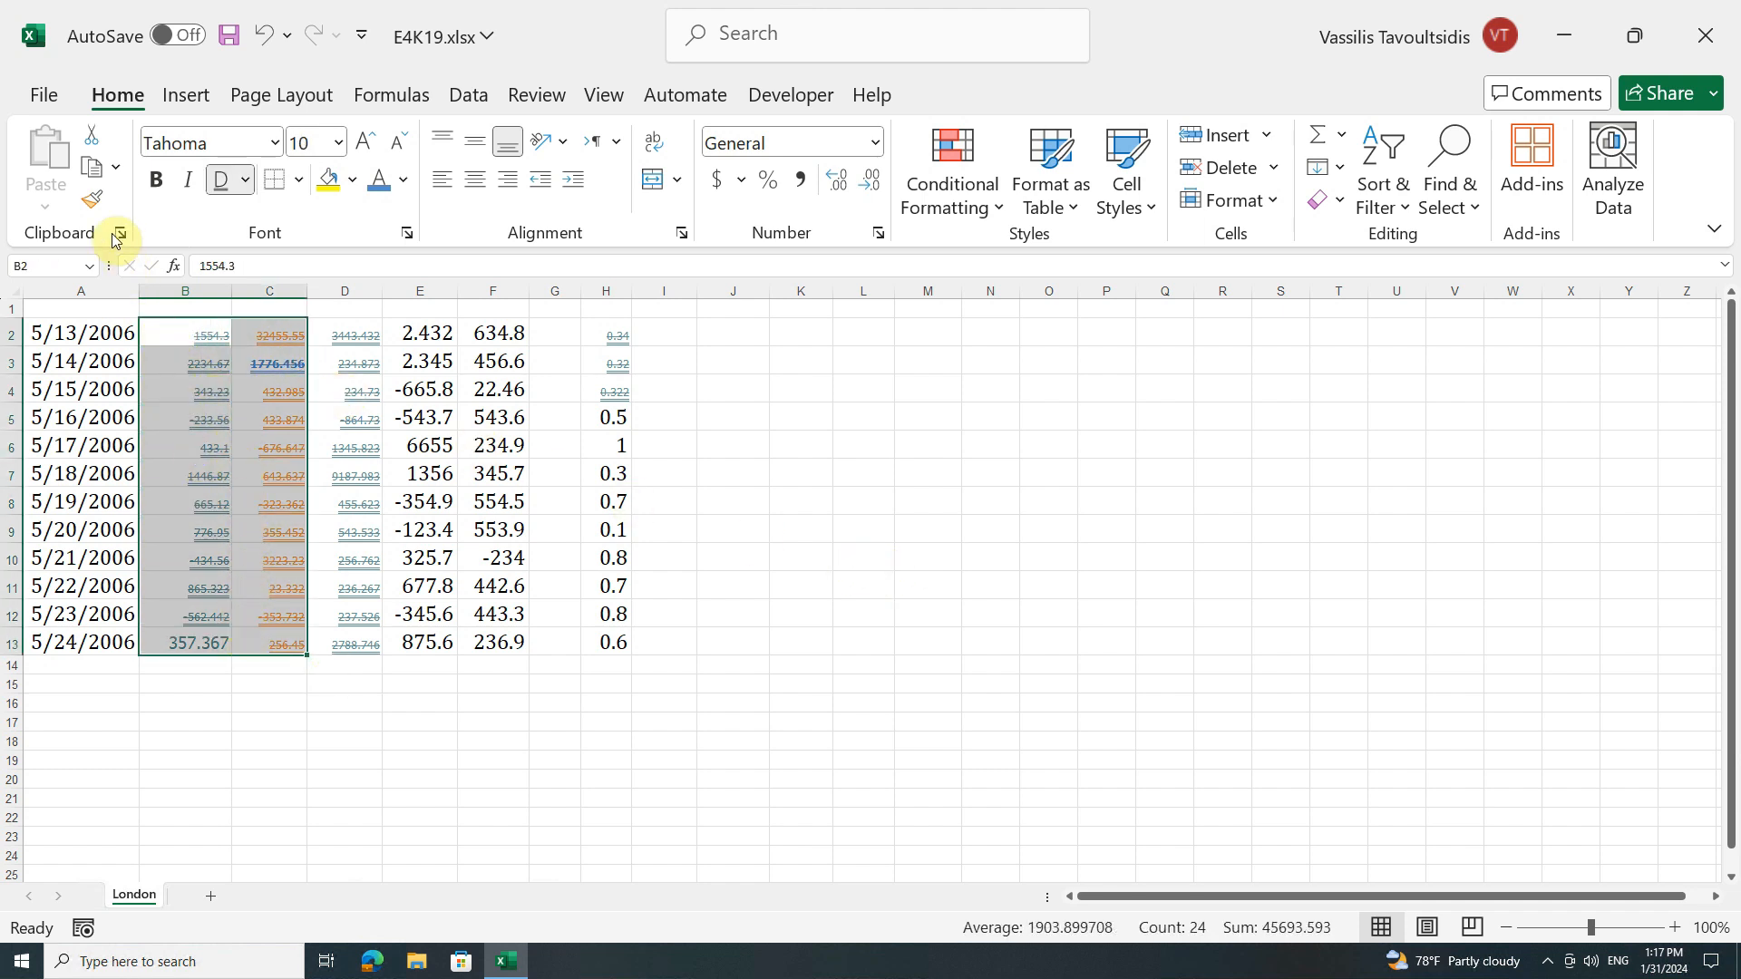
pyautogui.click(94, 203)
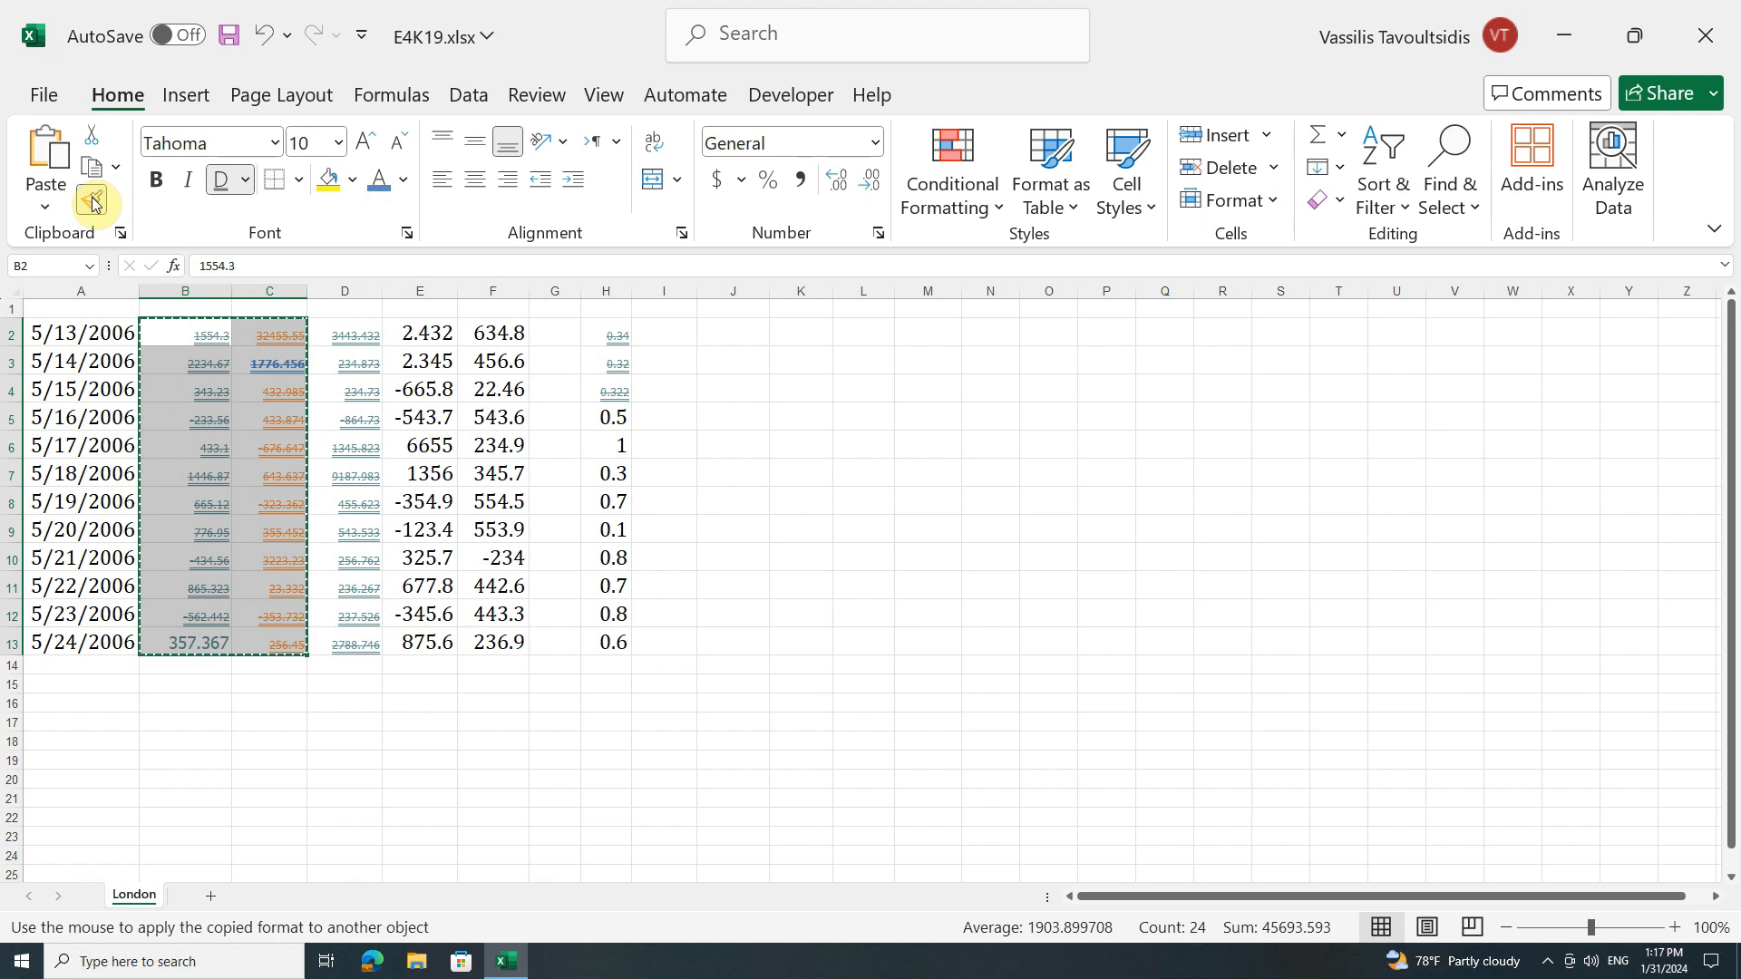
pyautogui.click(388, 326)
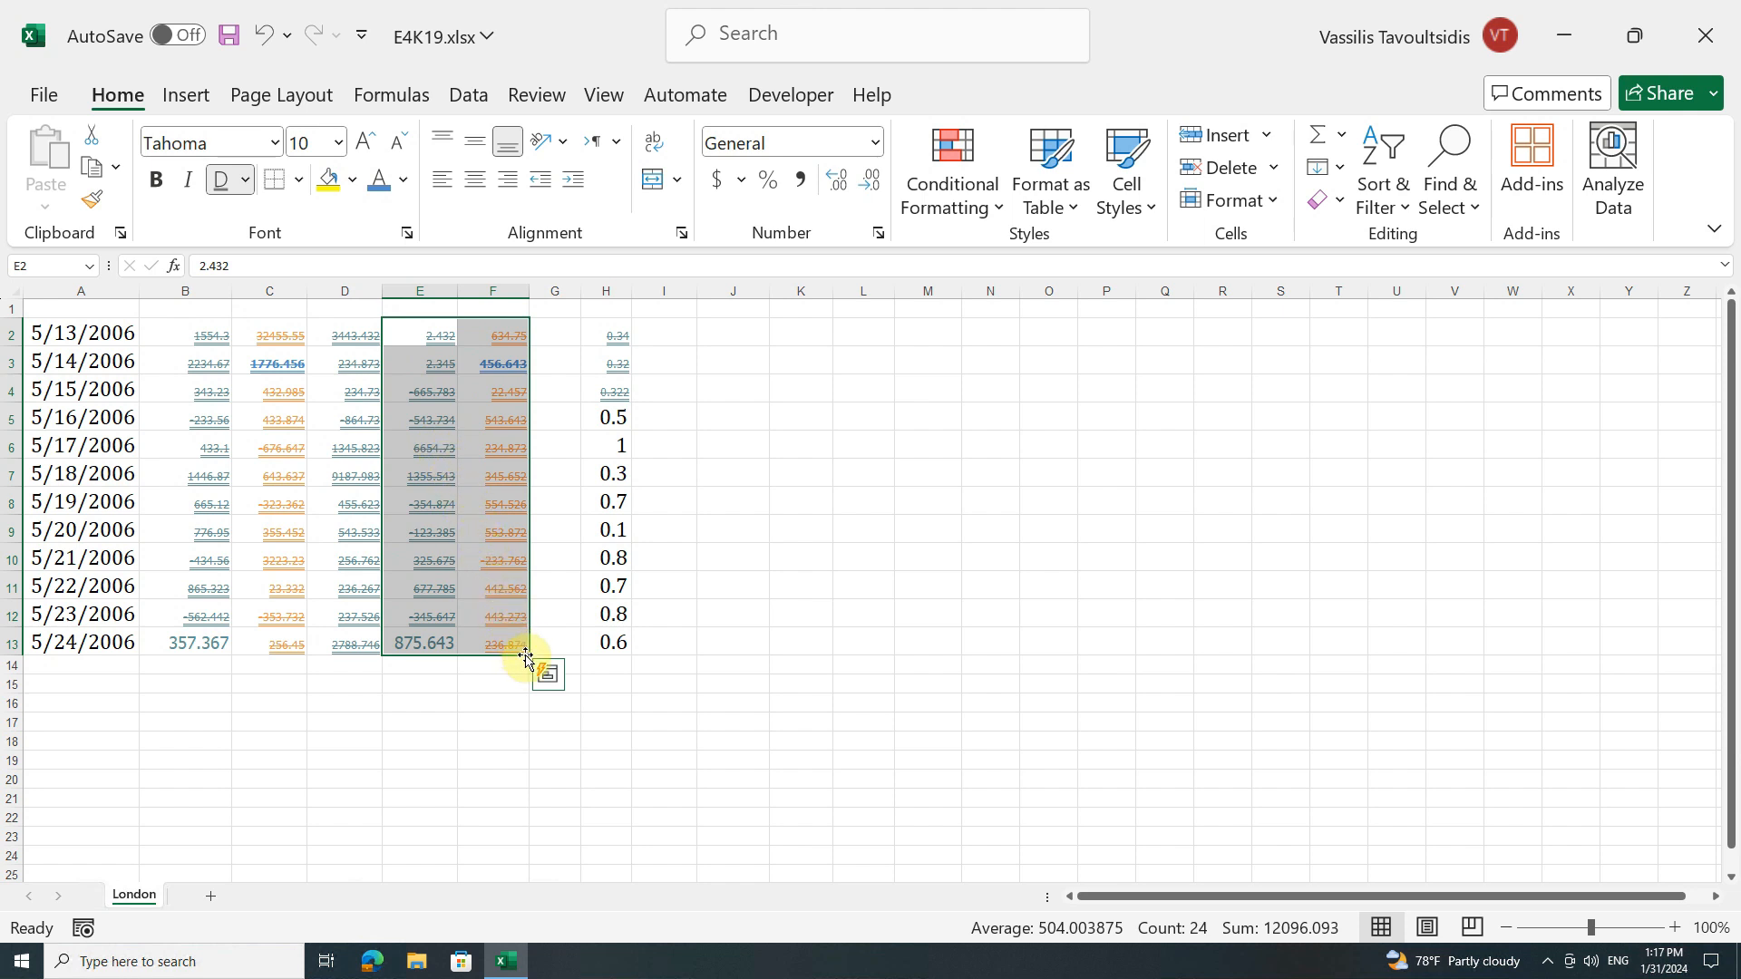
pyautogui.click(475, 360)
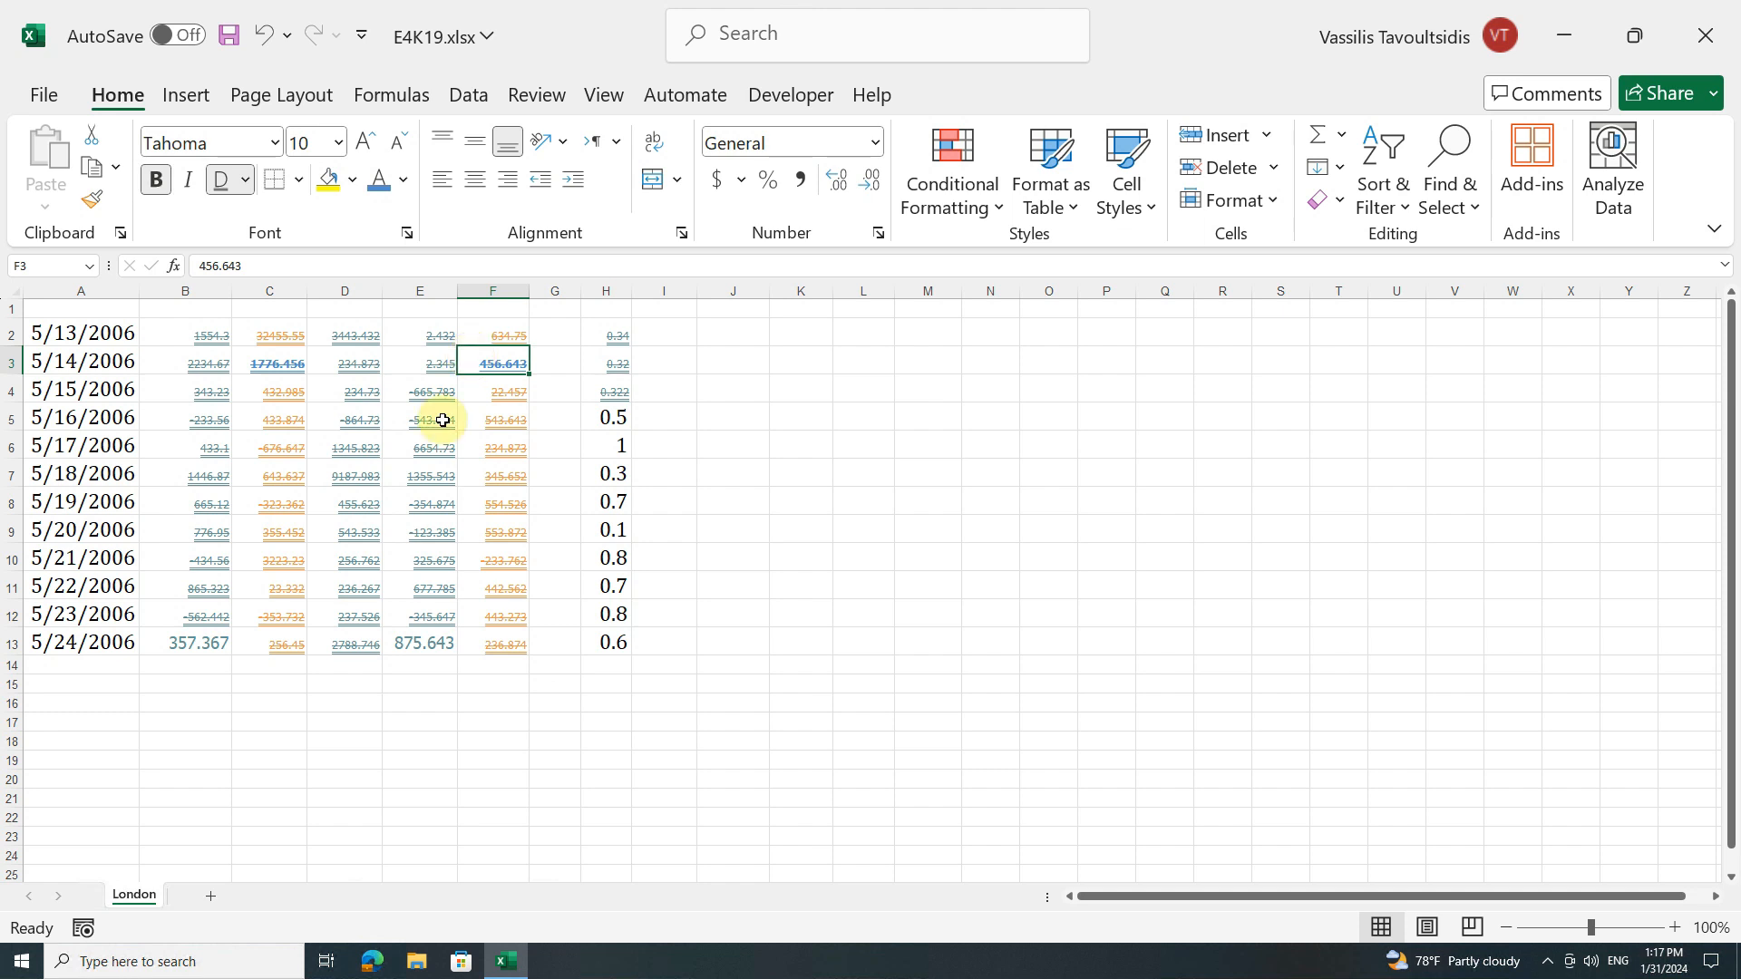
# Step: Compare the formatting of cells F3 and E13 with that of their source cells C3 and B13
pyautogui.click(392, 634)
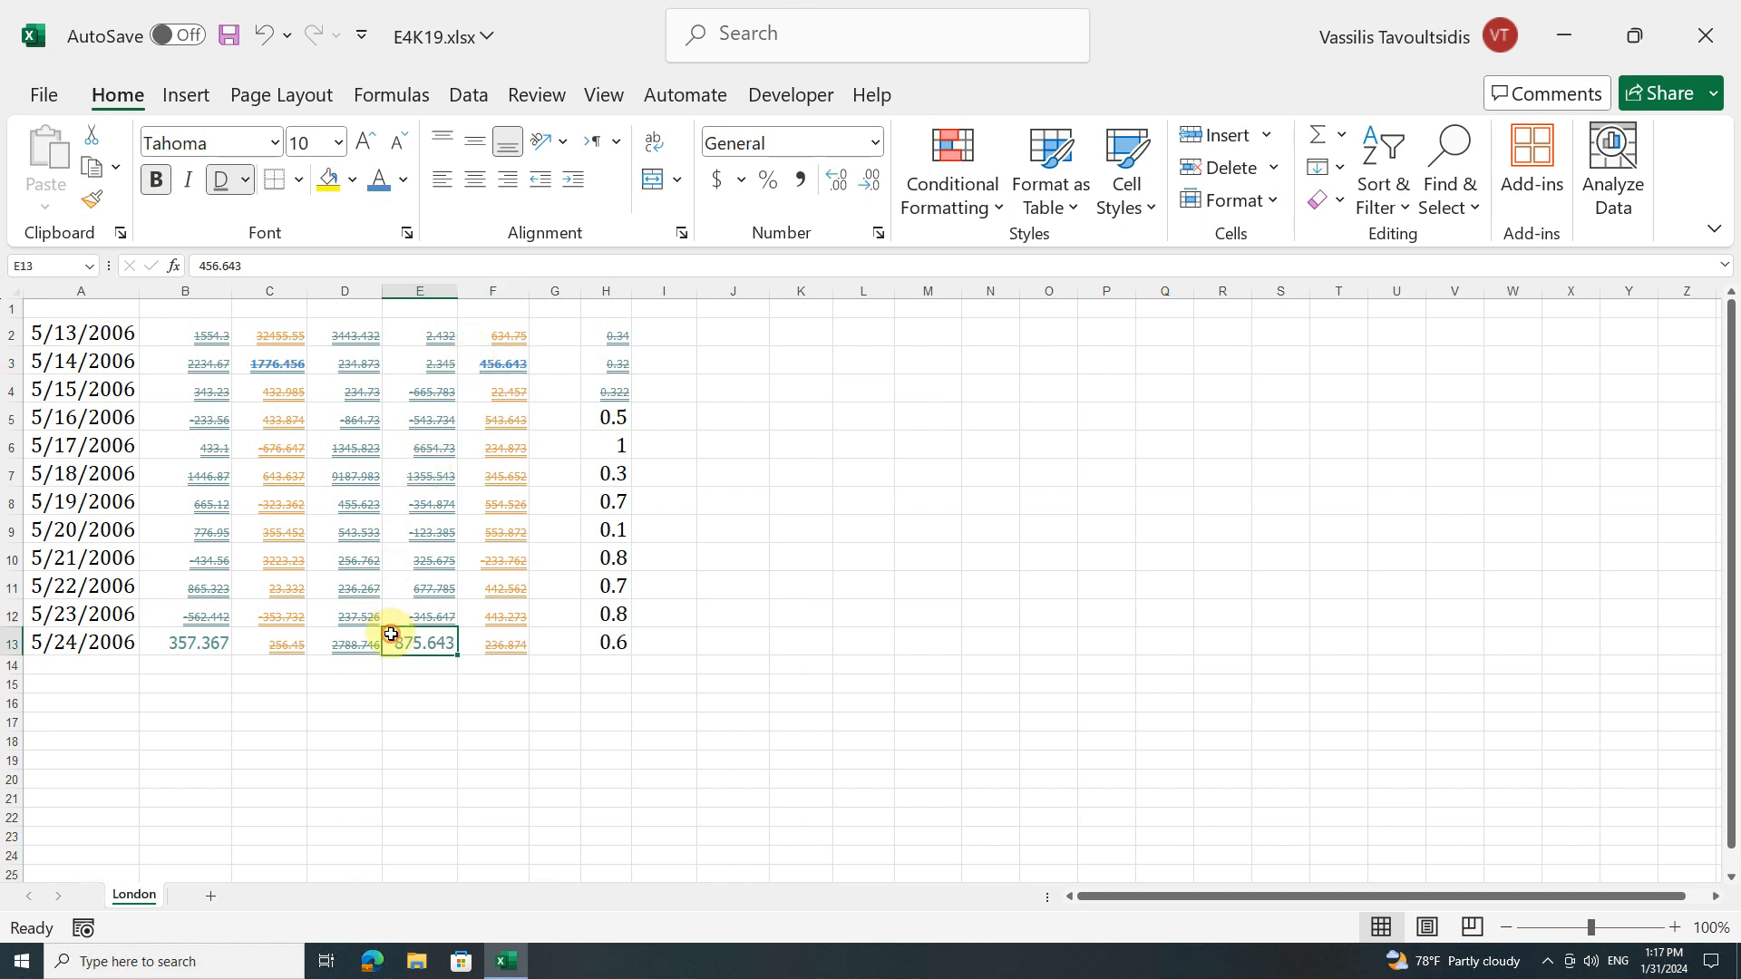
pyautogui.click(471, 360)
pyautogui.click(276, 361)
pyautogui.click(402, 637)
pyautogui.click(182, 641)
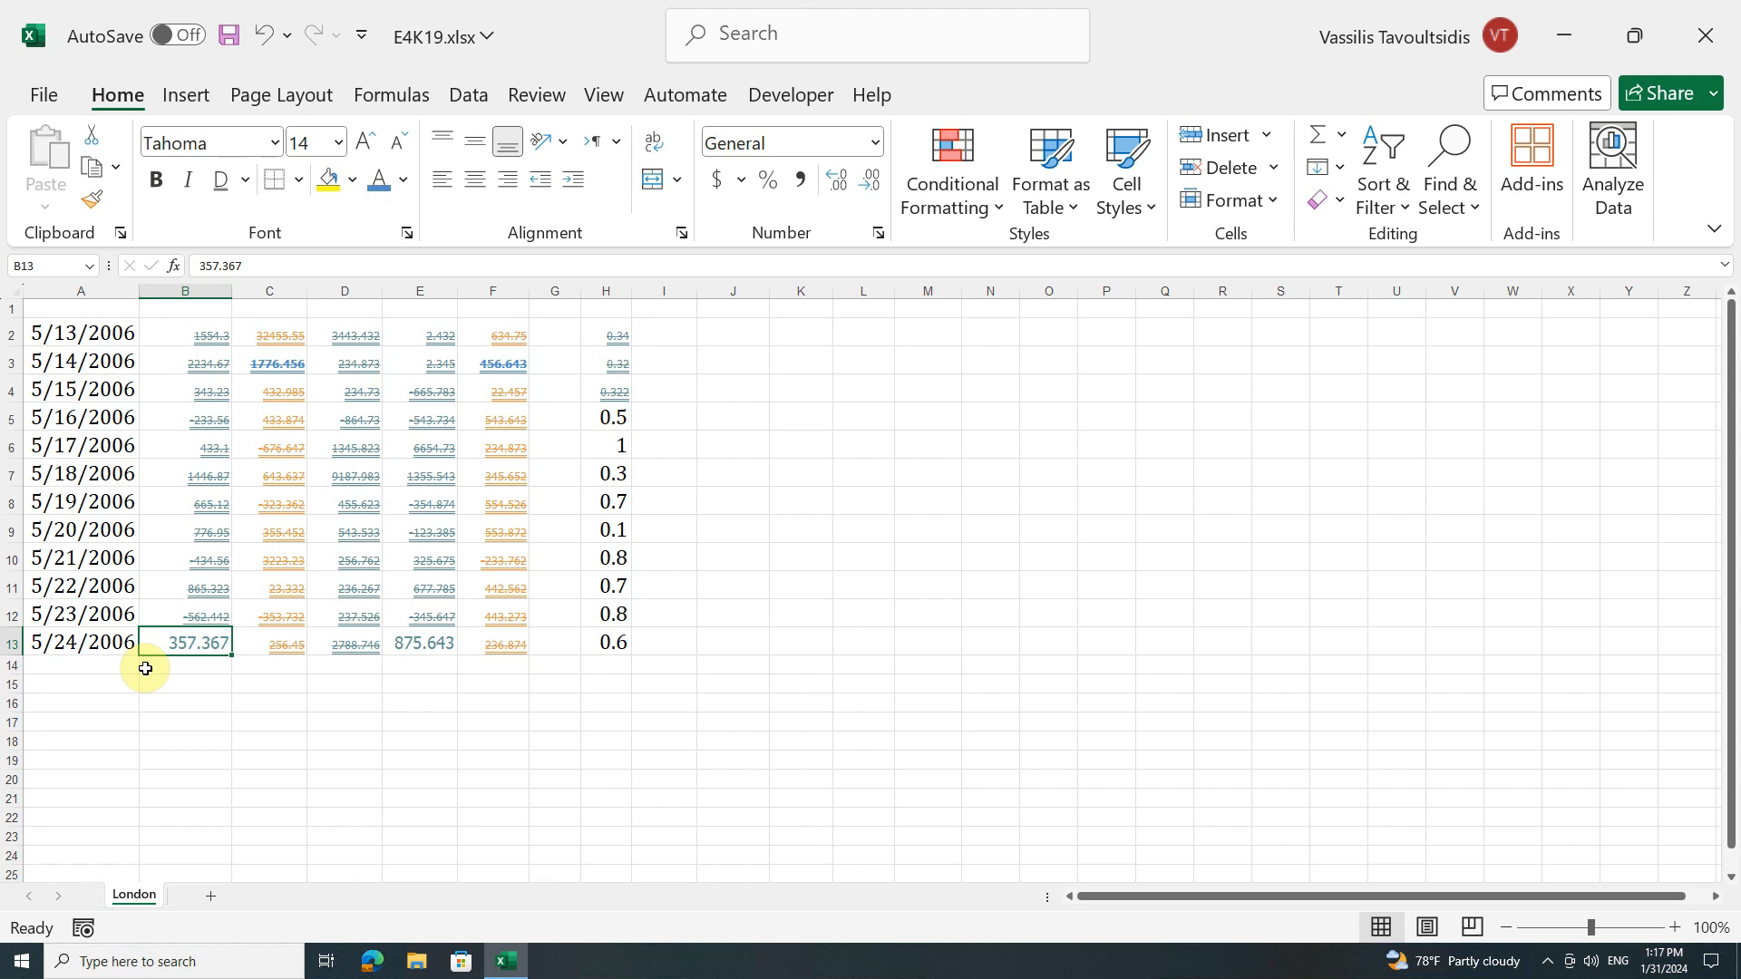
pyautogui.hotkey('ctrl', 'z')
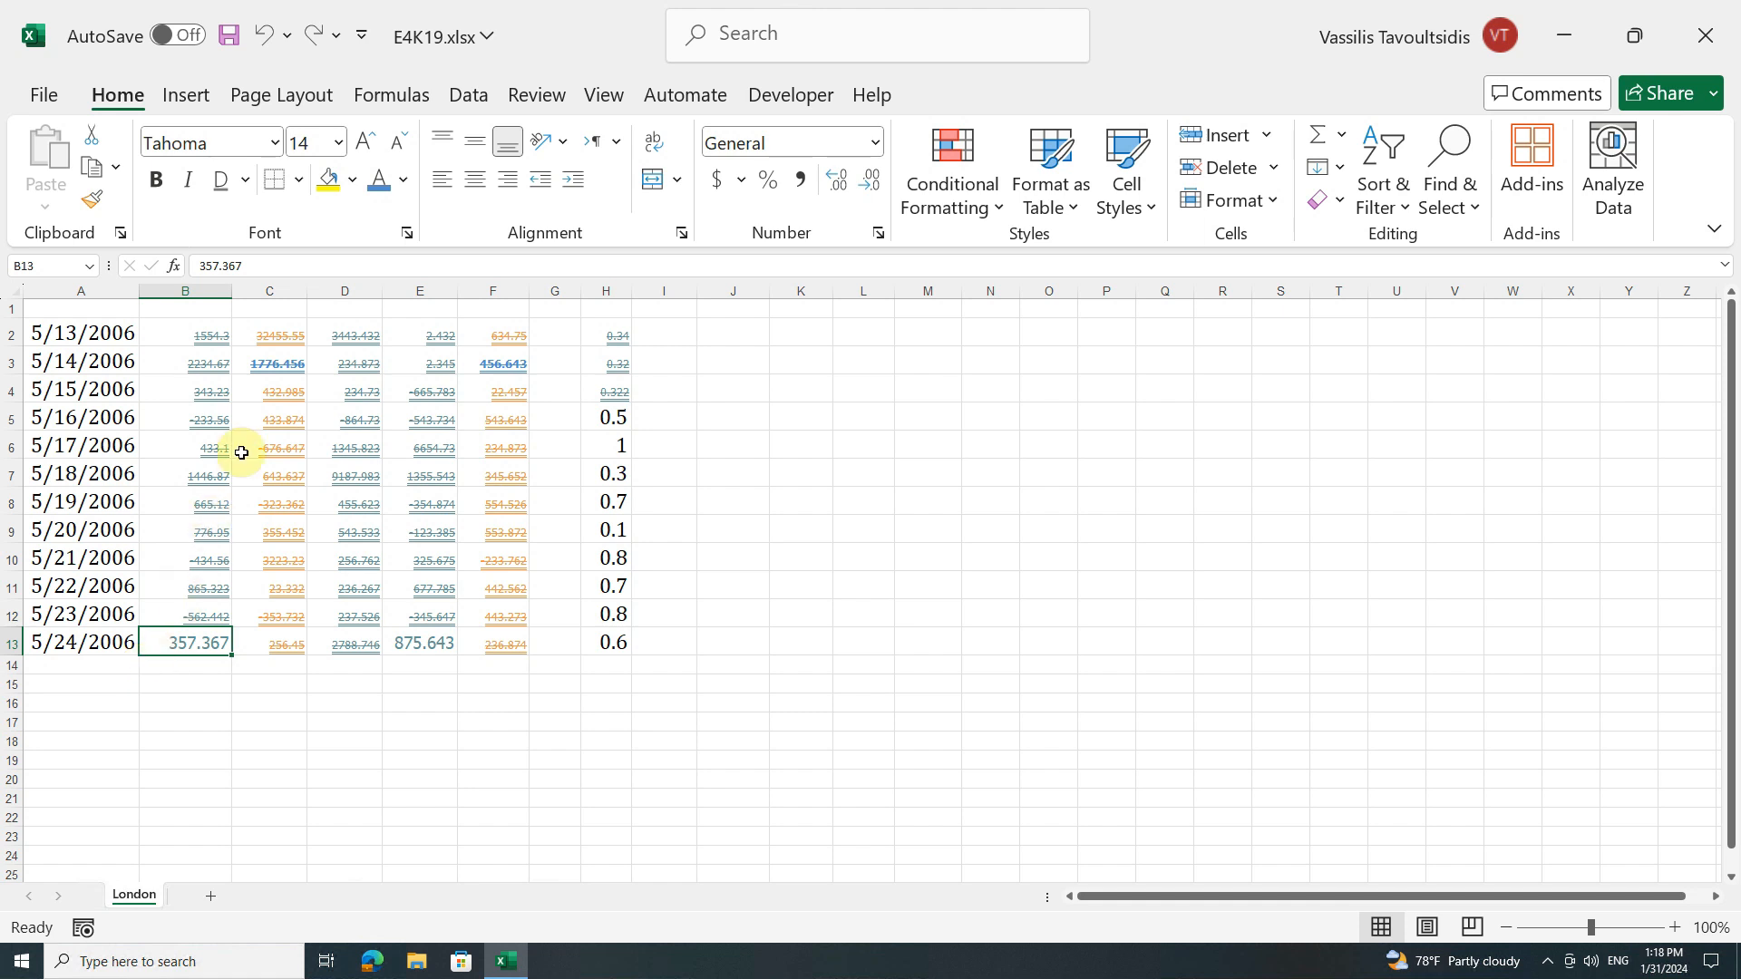
# Step: Copy the formatting of cell C3 onto cells H7, H10, E5, B2:B5 and A6 with Format Painter kept active for repeated use
pyautogui.click(275, 362)
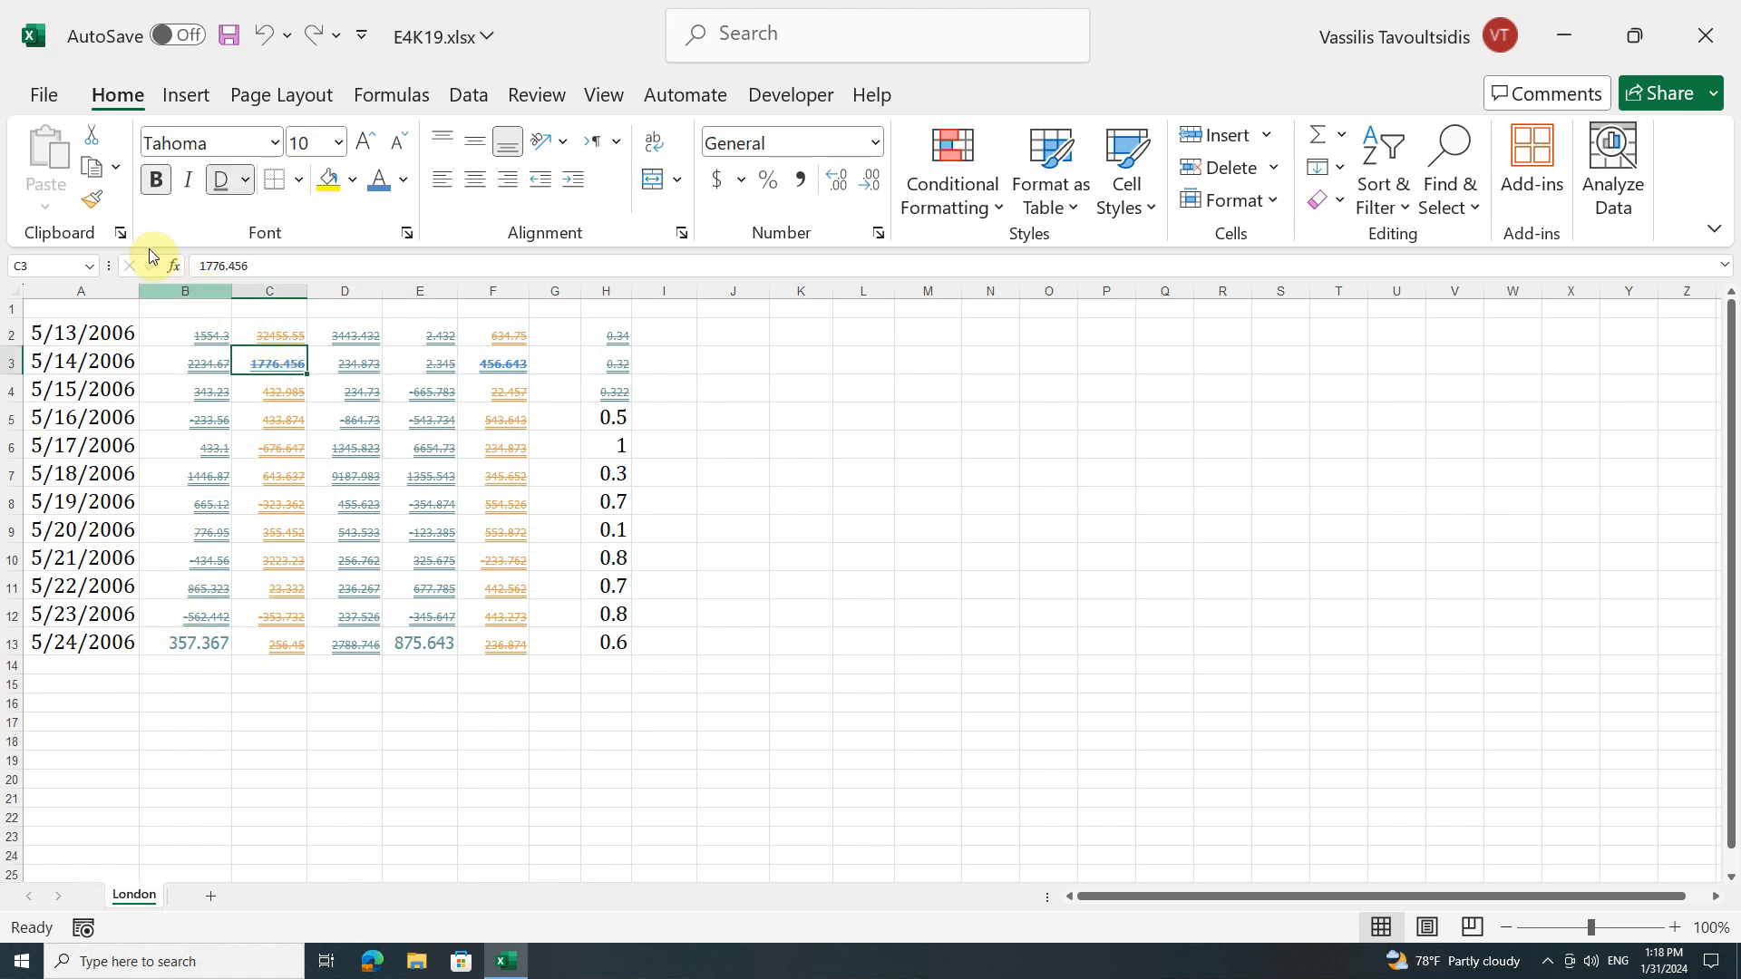
pyautogui.click(100, 205)
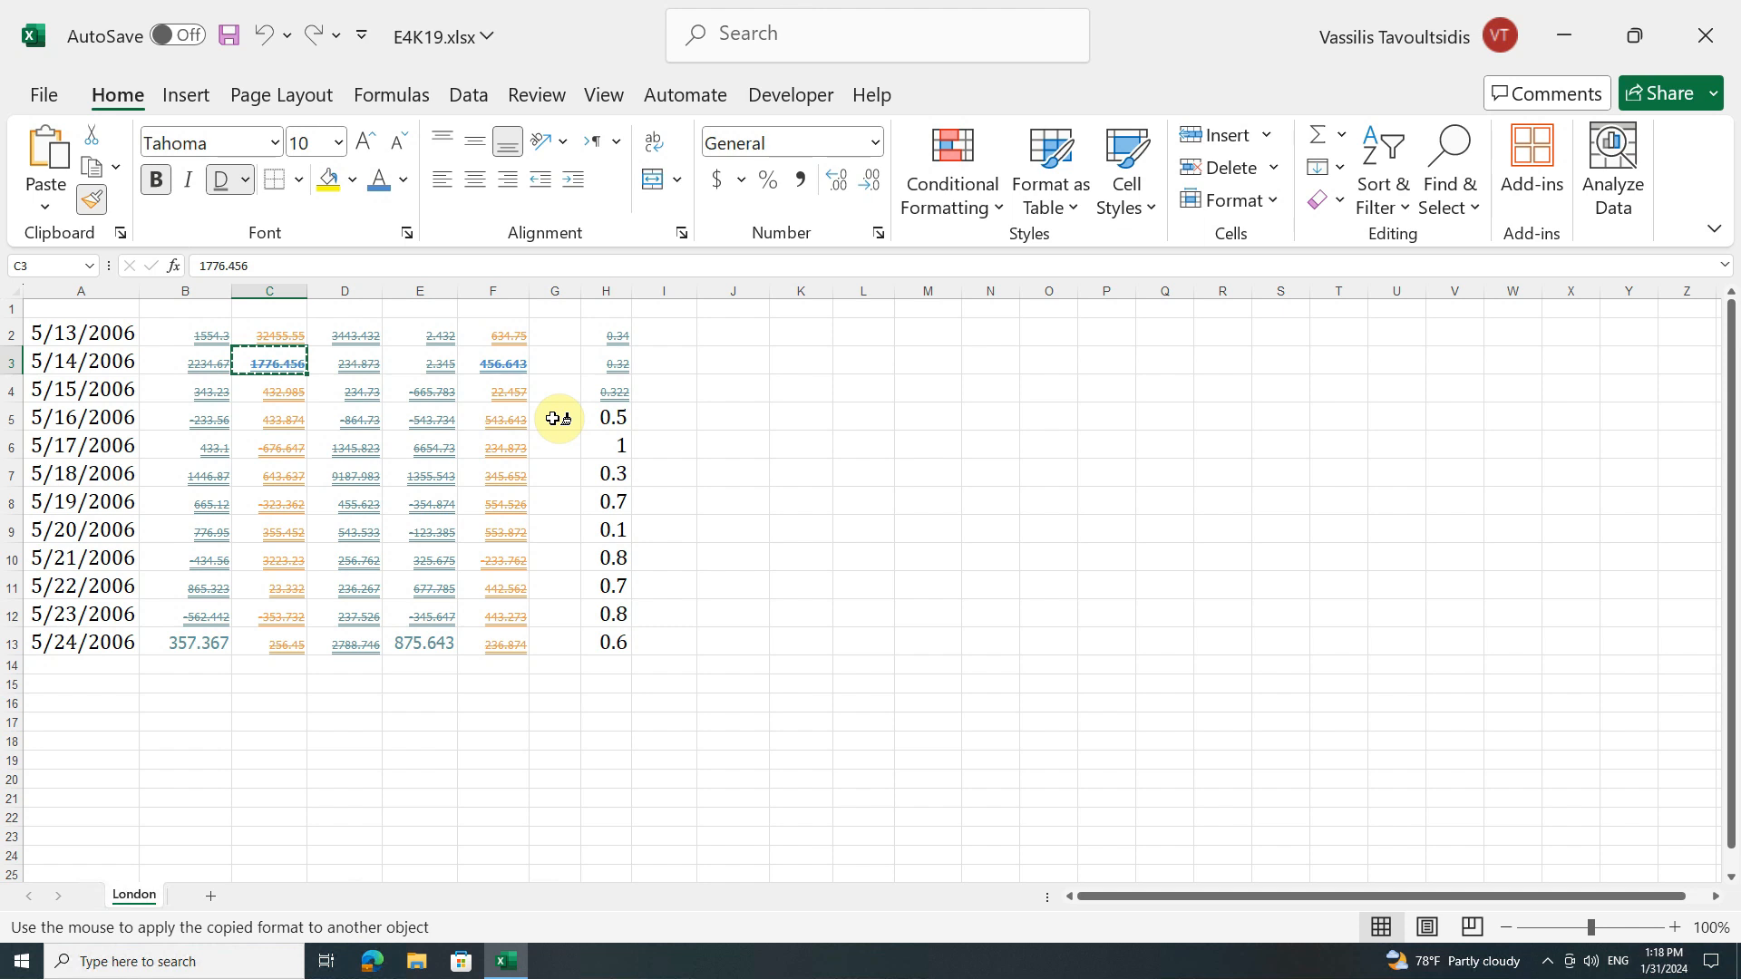
pyautogui.click(602, 474)
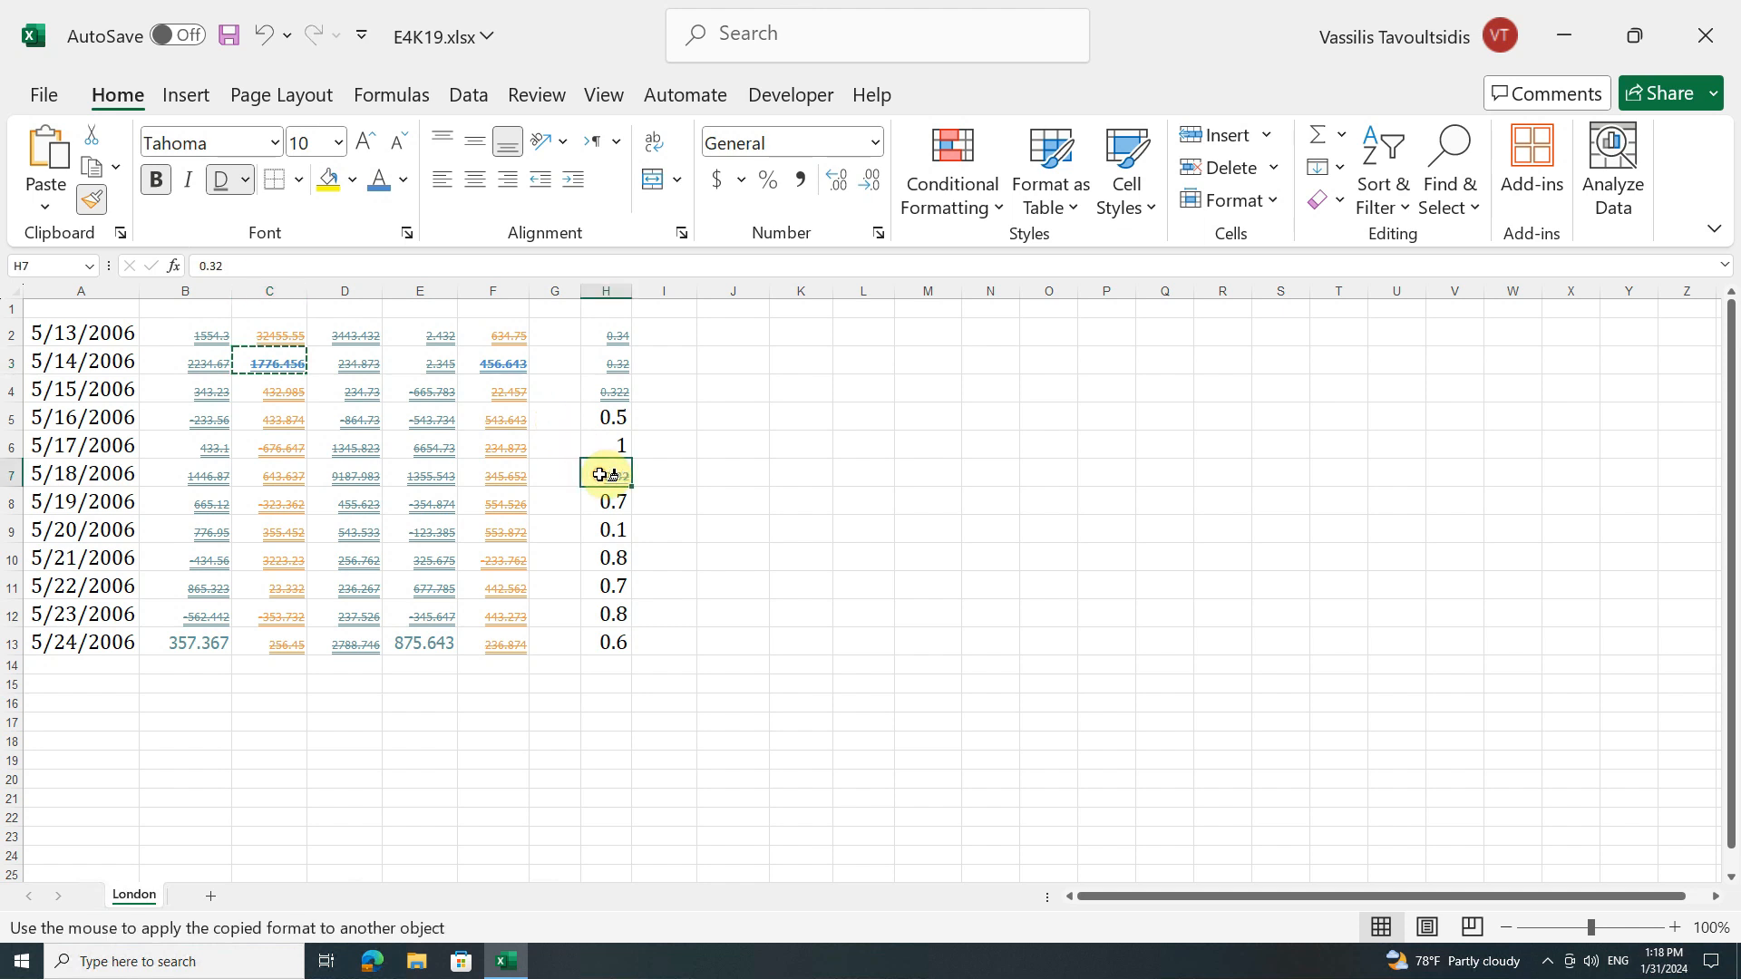
pyautogui.click(599, 557)
pyautogui.click(443, 423)
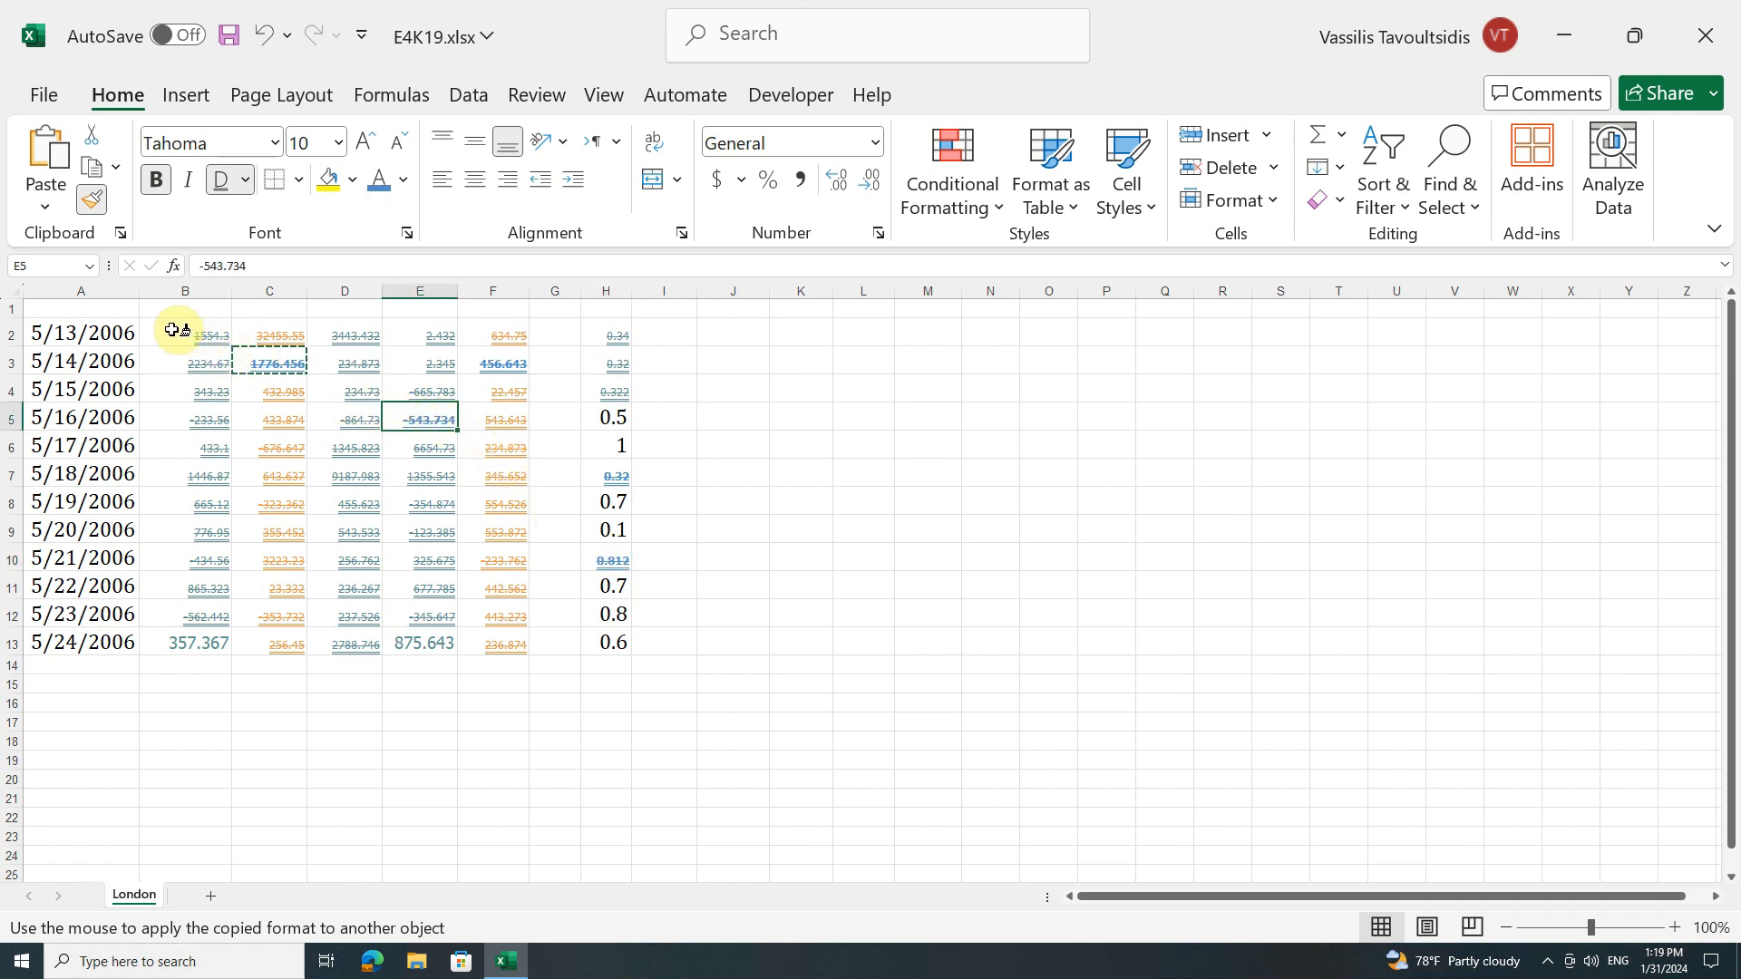
pyautogui.moveTo(172, 330); pyautogui.dragTo(158, 414)
pyautogui.click(81, 446)
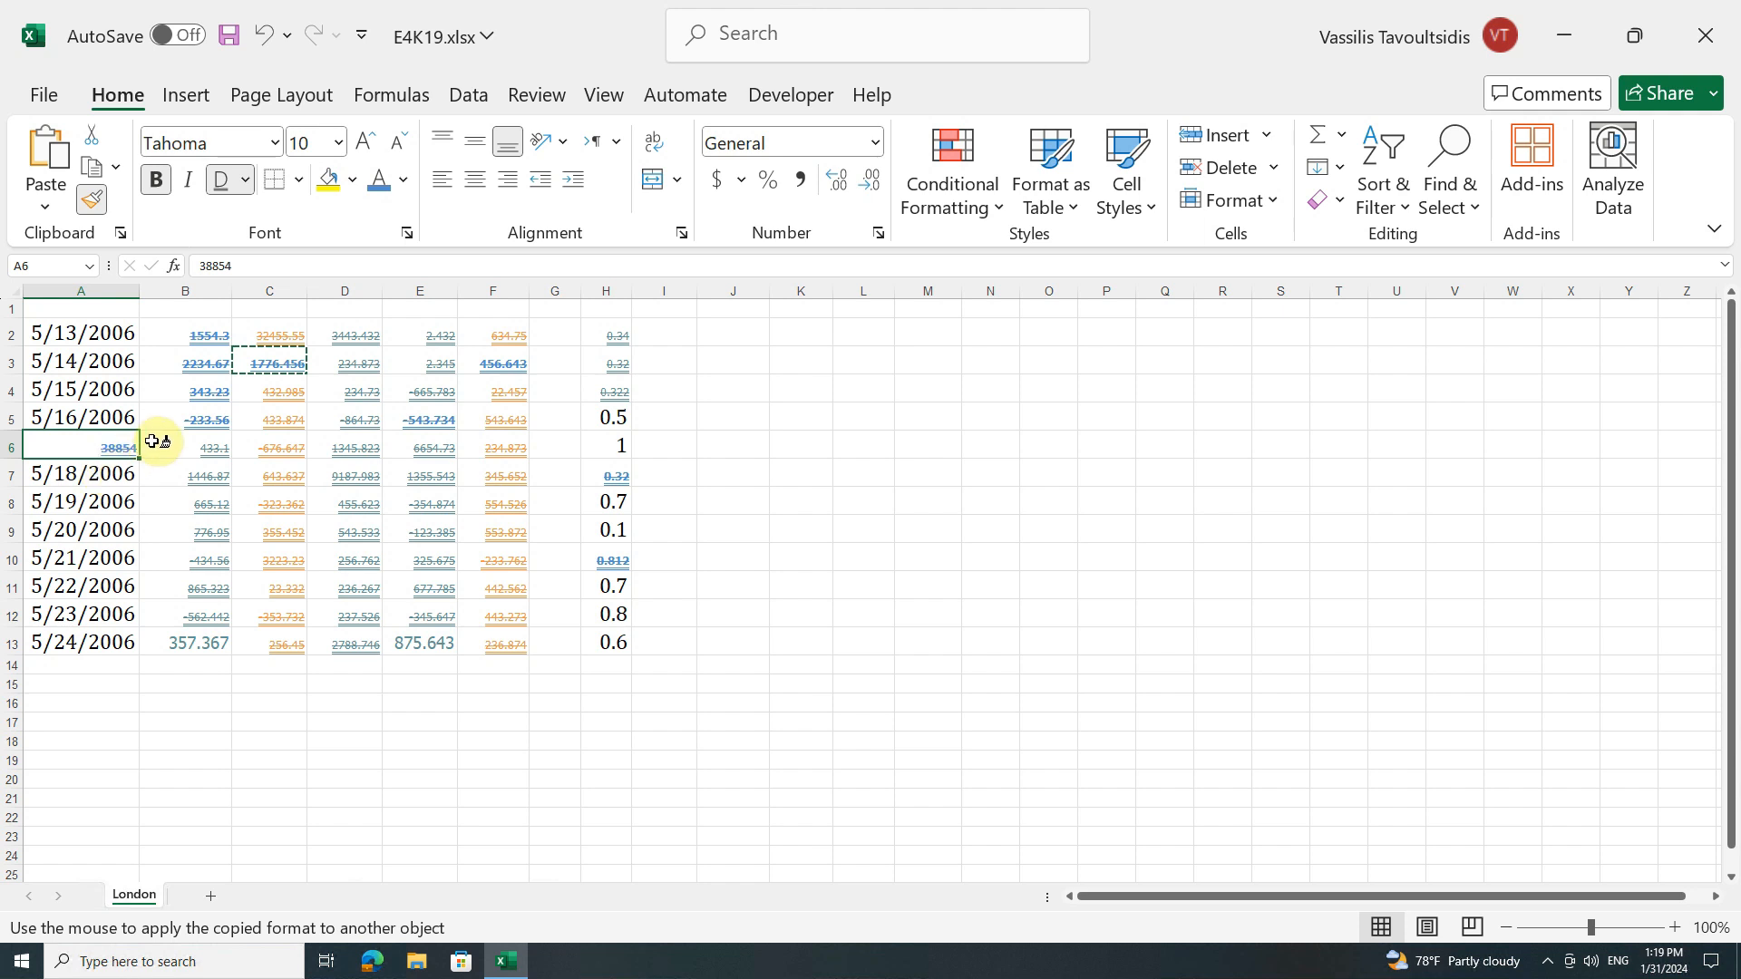
pyautogui.press('Escape')
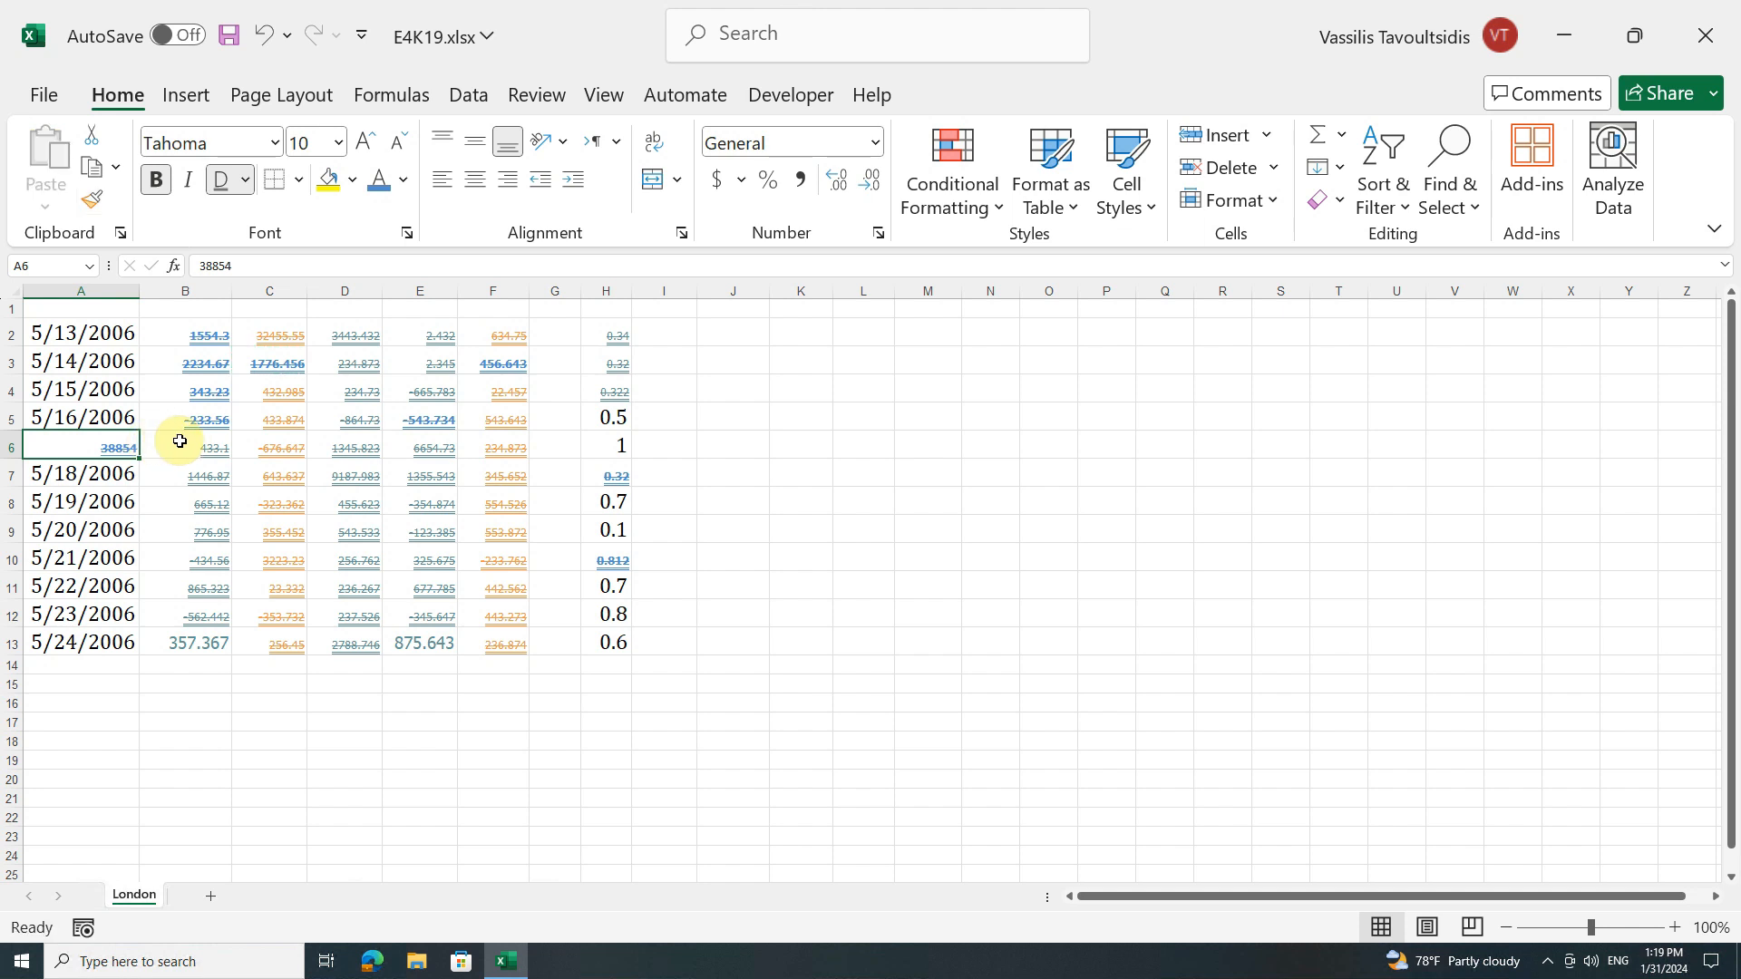
# Step: Review the detailed font settings of cell C7 in the Format Cells dialog
pyautogui.click(249, 473)
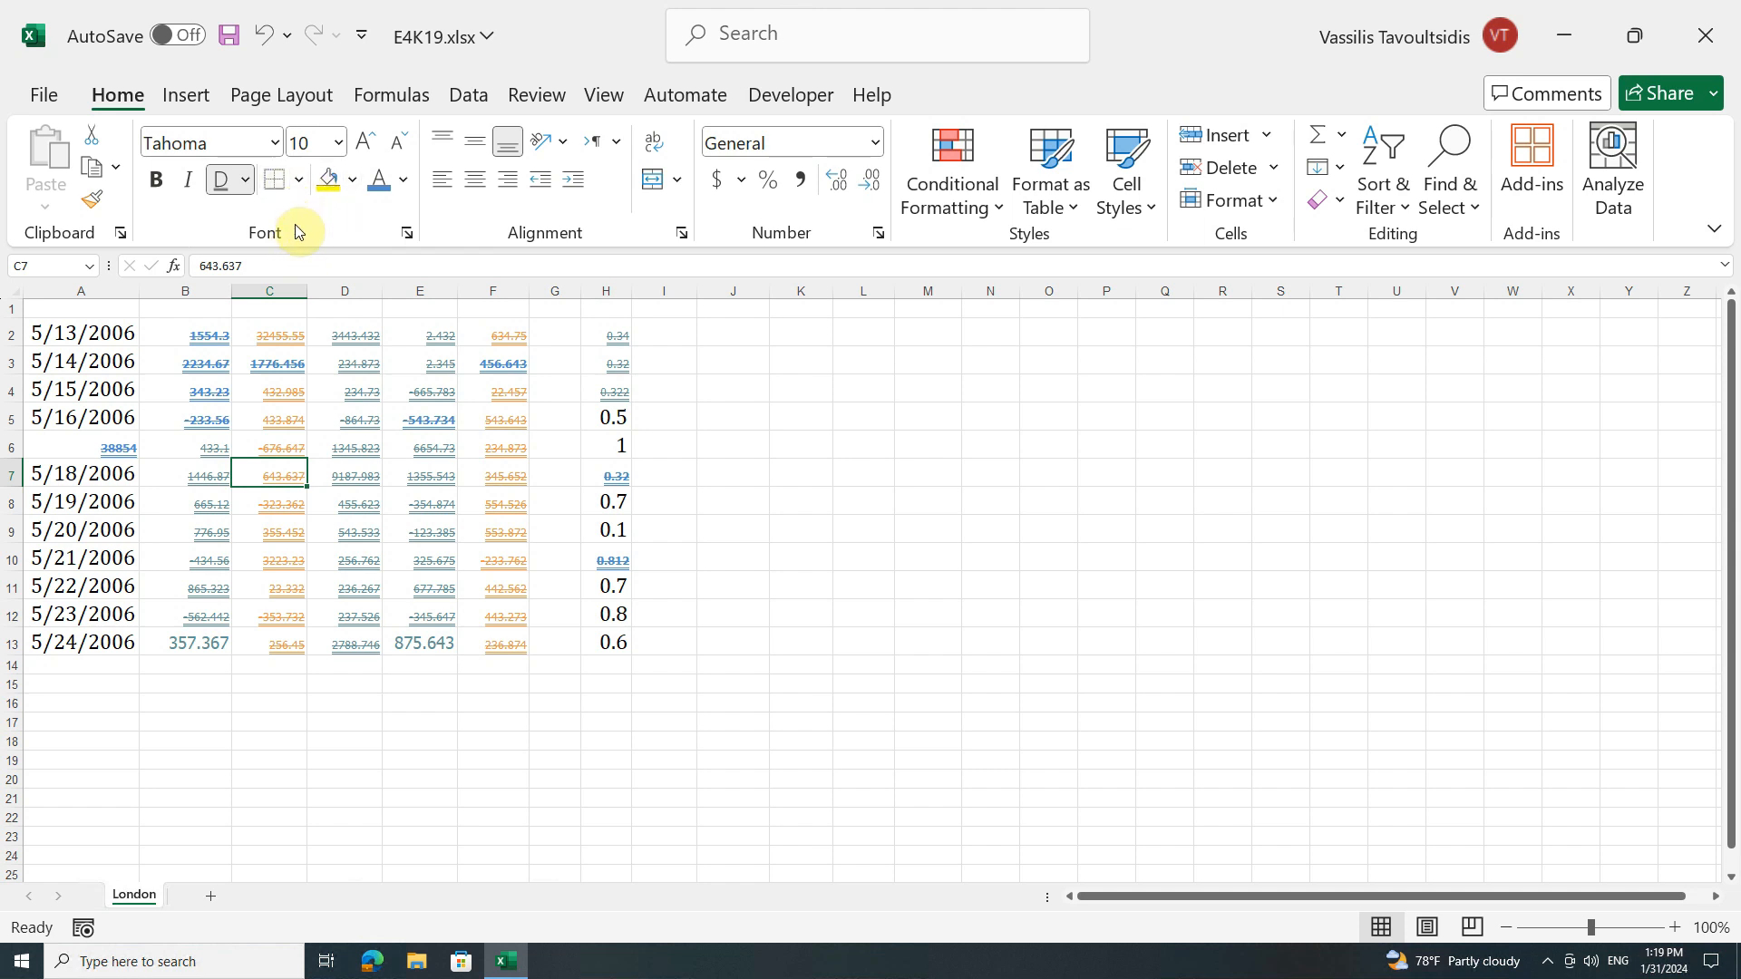
pyautogui.click(409, 234)
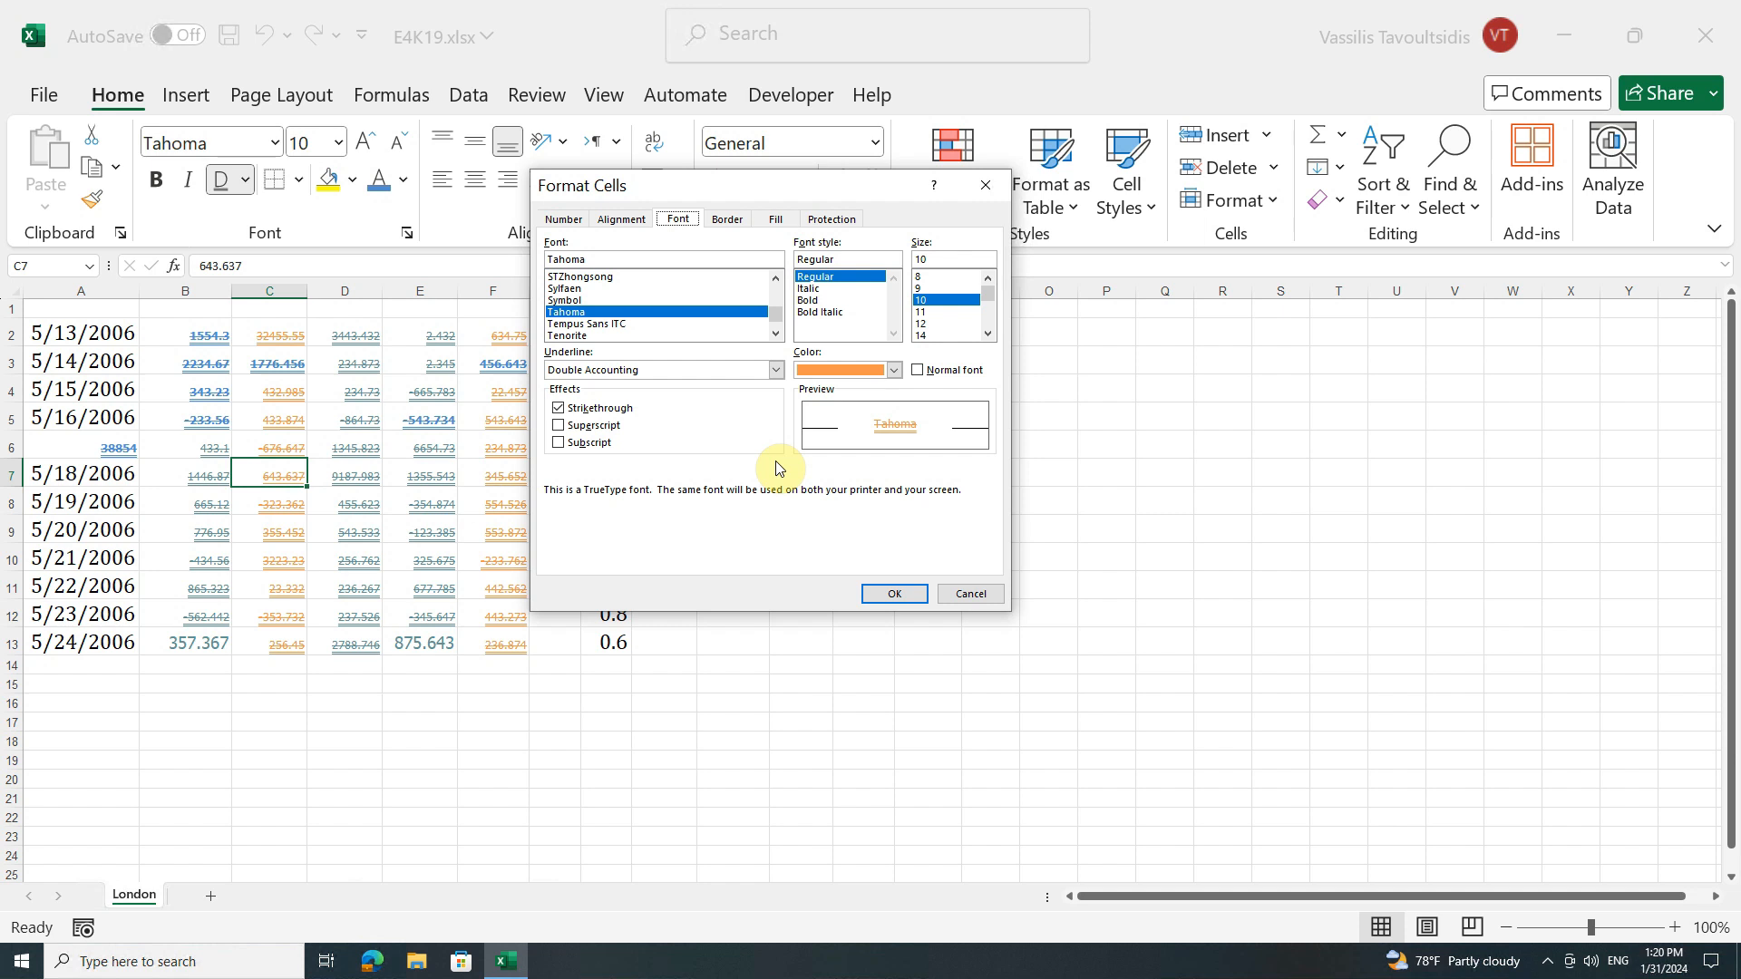
pyautogui.press('Return')
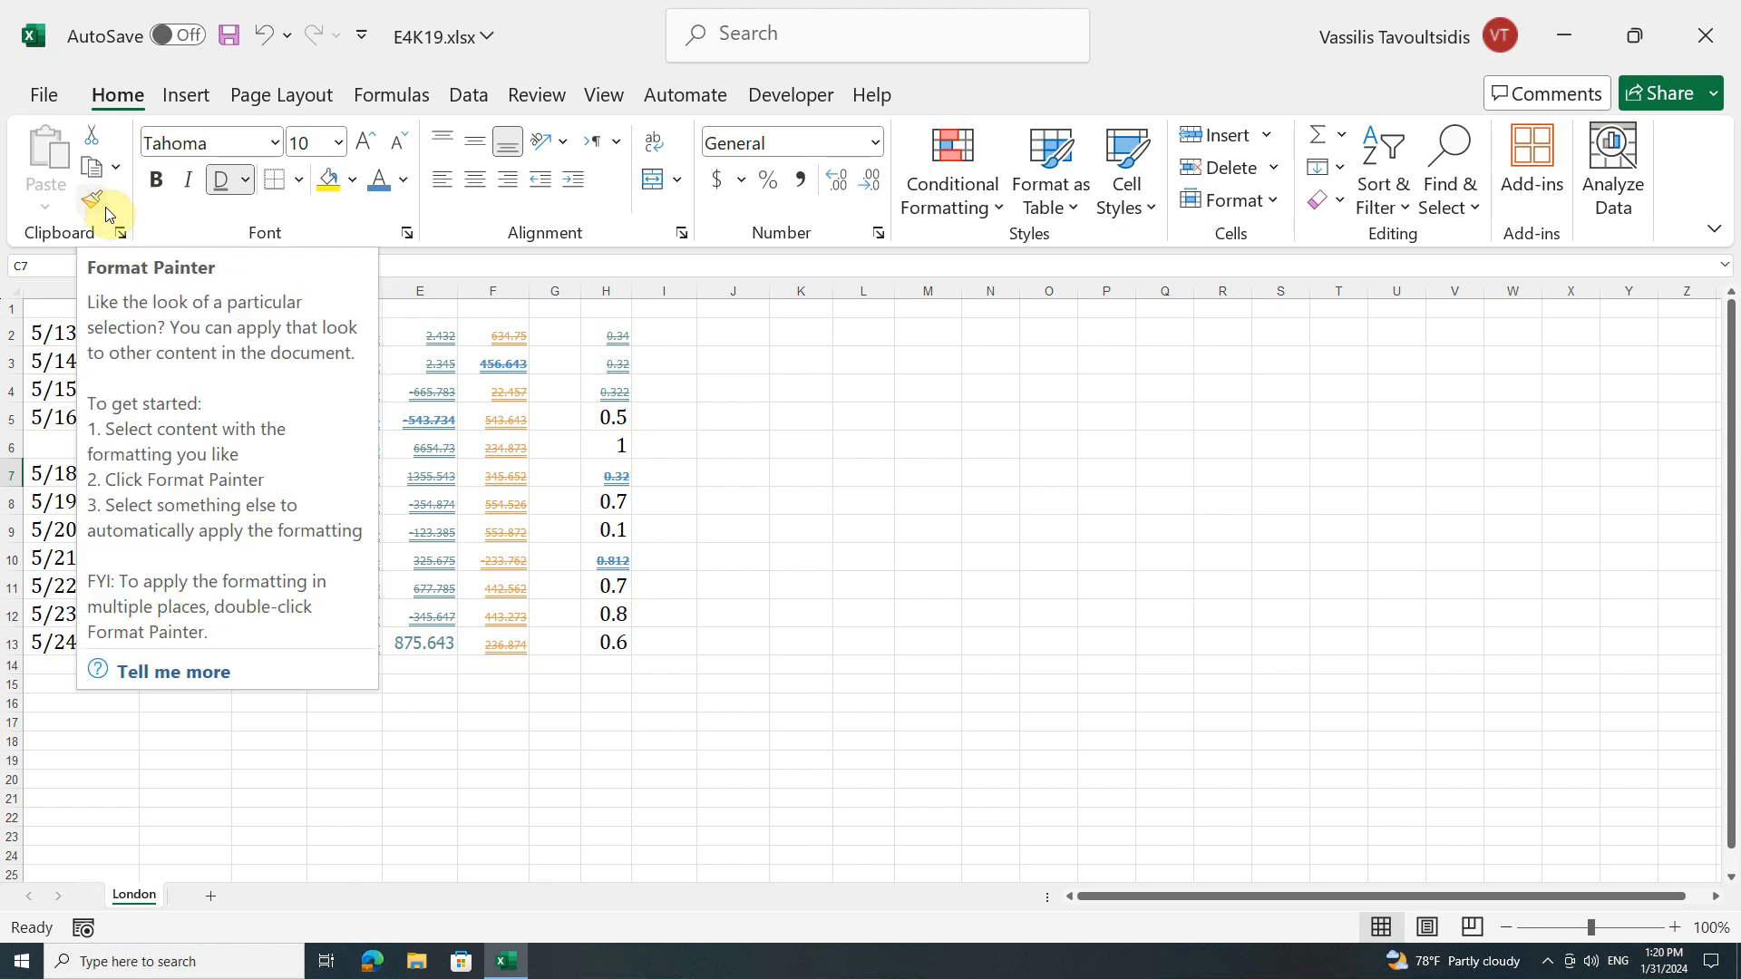
# Step: Select the bold blue cells B2:B5, C3, E5, F3, H7 and H10 together as one multiple selection
pyautogui.click(482, 365)
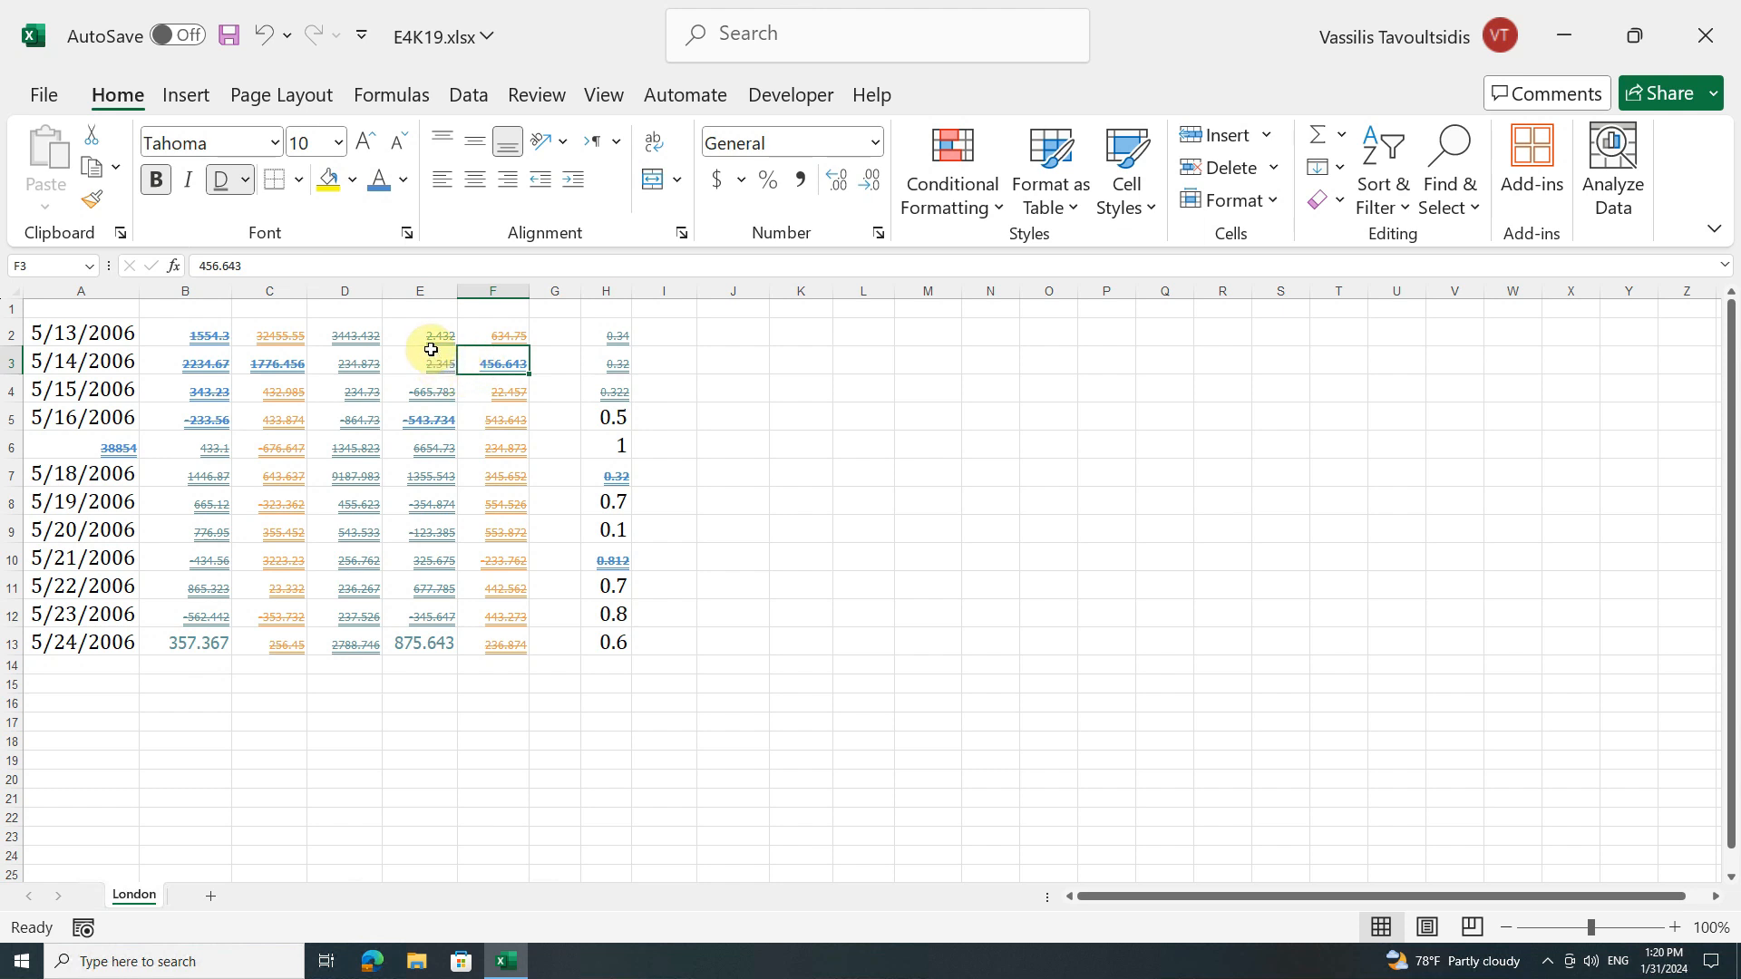
pyautogui.moveTo(212, 325); pyautogui.dragTo(213, 422)
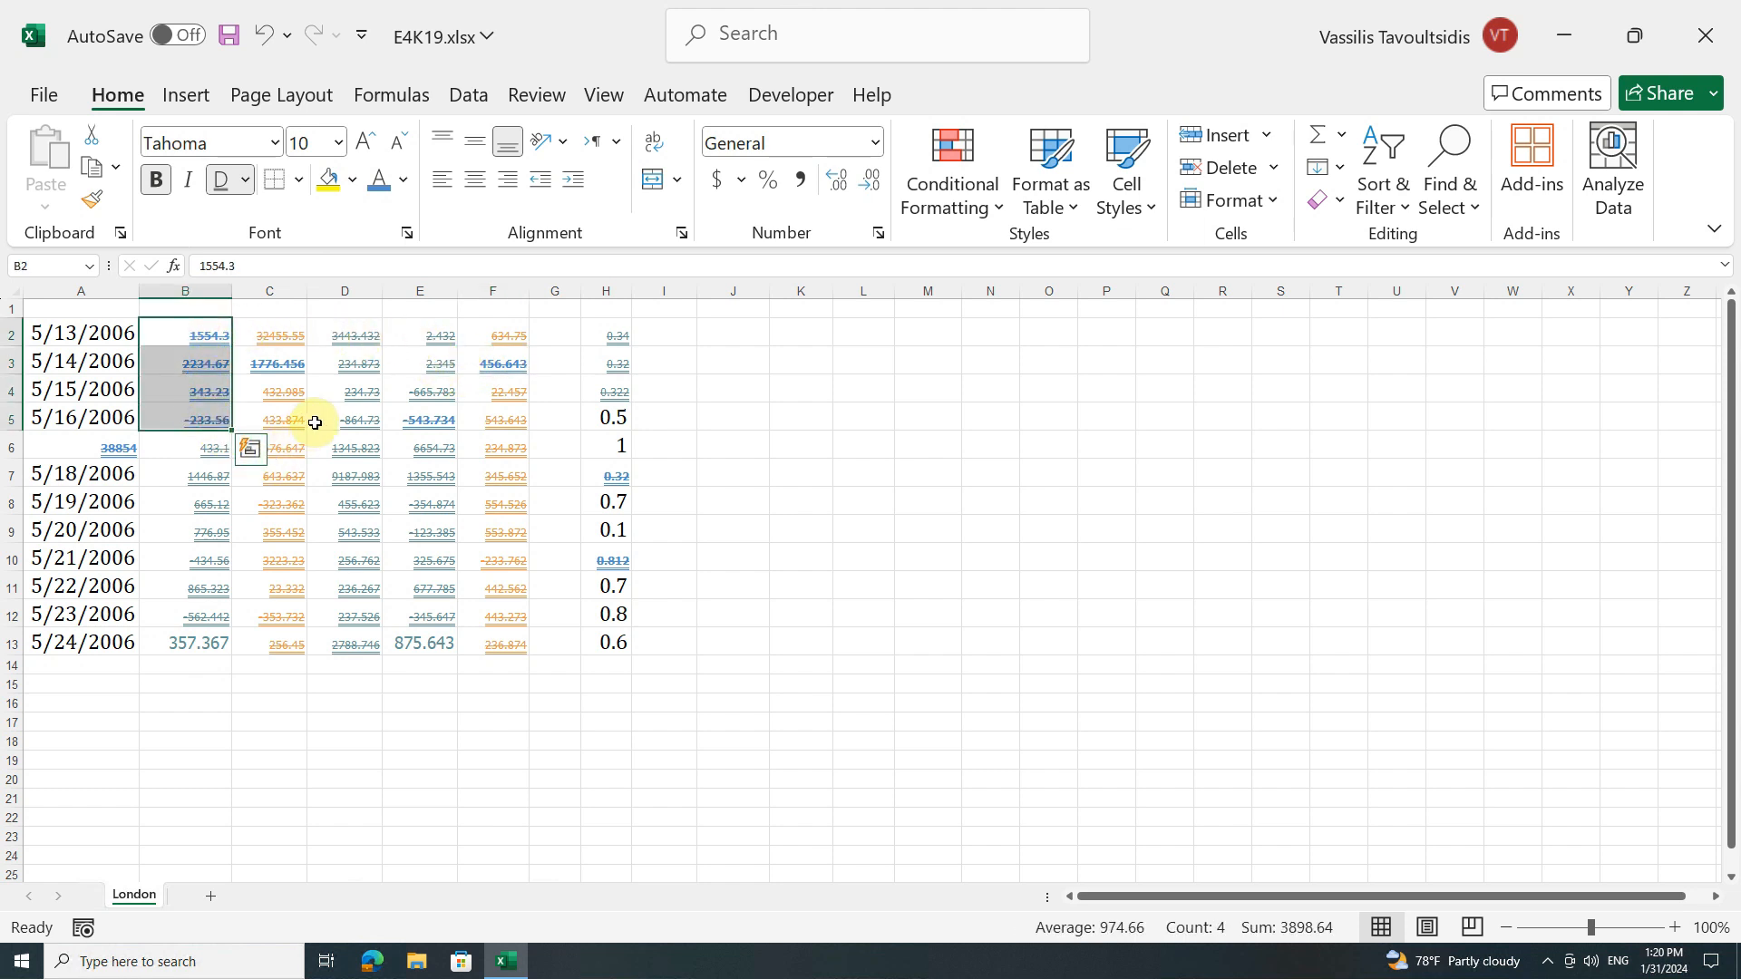
pyautogui.keyDown('ctrl'); pyautogui.click(295, 365); pyautogui.keyUp('ctrl')
pyautogui.keyDown('ctrl'); pyautogui.click(420, 419); pyautogui.keyUp('ctrl')
pyautogui.keyDown('ctrl'); pyautogui.click(498, 364); pyautogui.keyUp('ctrl')
pyautogui.keyDown('ctrl'); pyautogui.click(593, 474); pyautogui.keyUp('ctrl')
pyautogui.keyDown('ctrl'); pyautogui.click(595, 559); pyautogui.keyUp('ctrl')
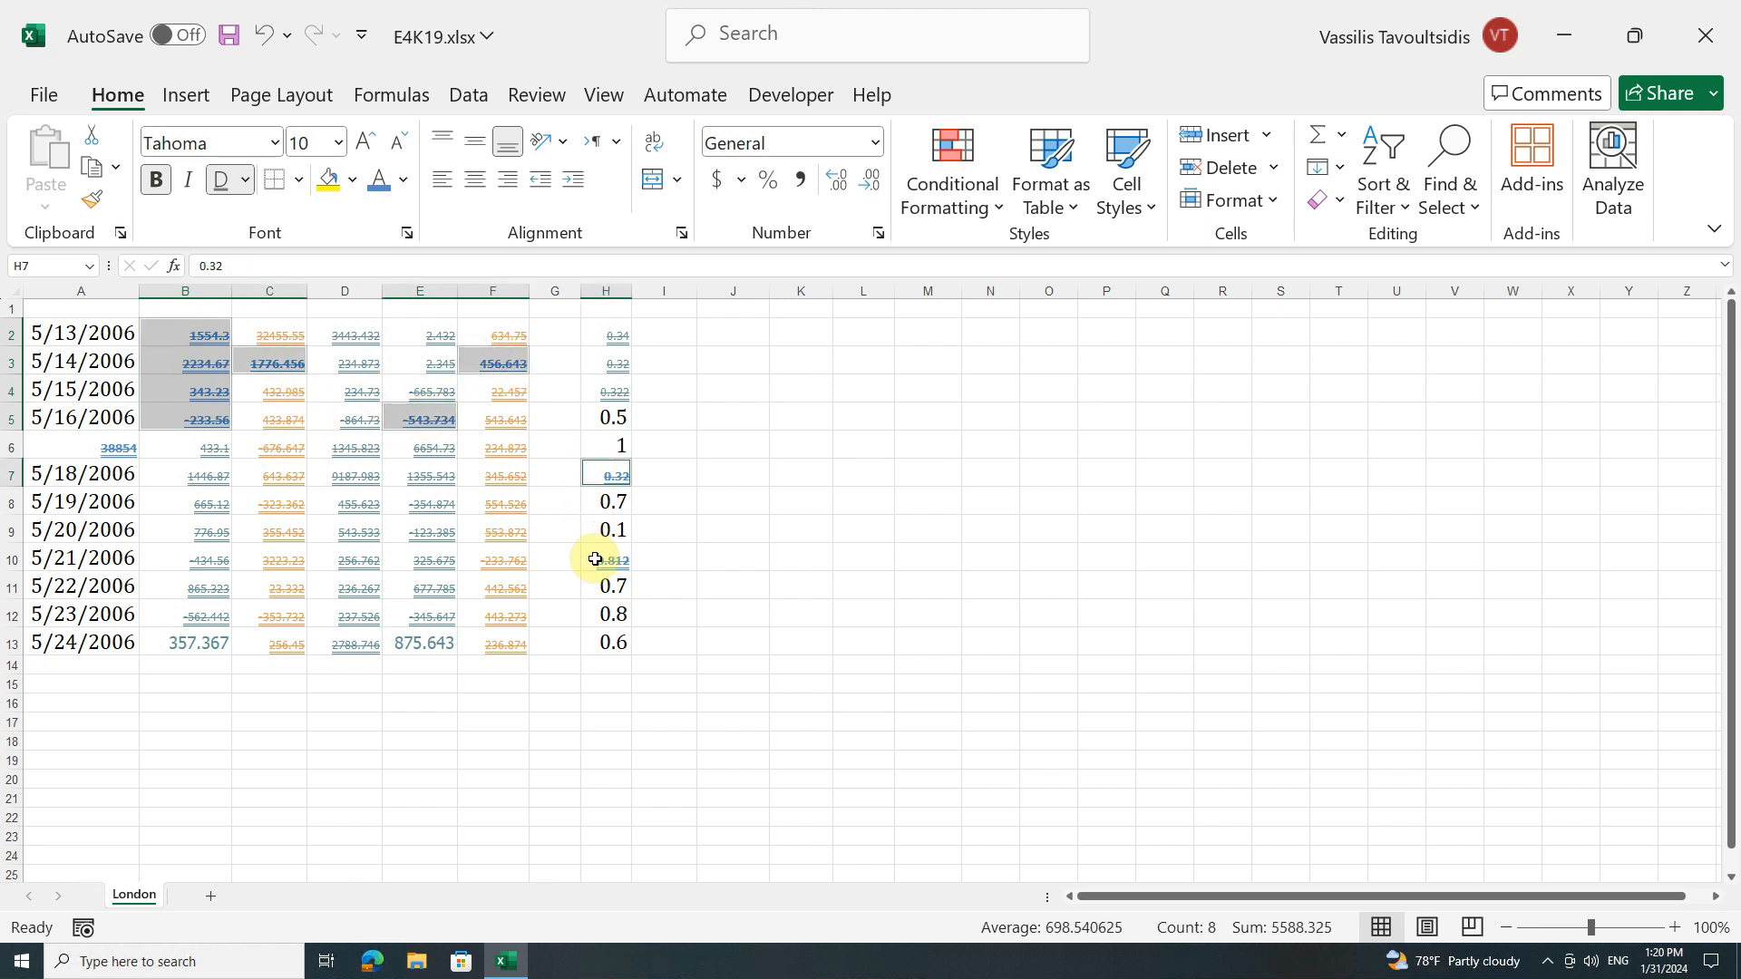